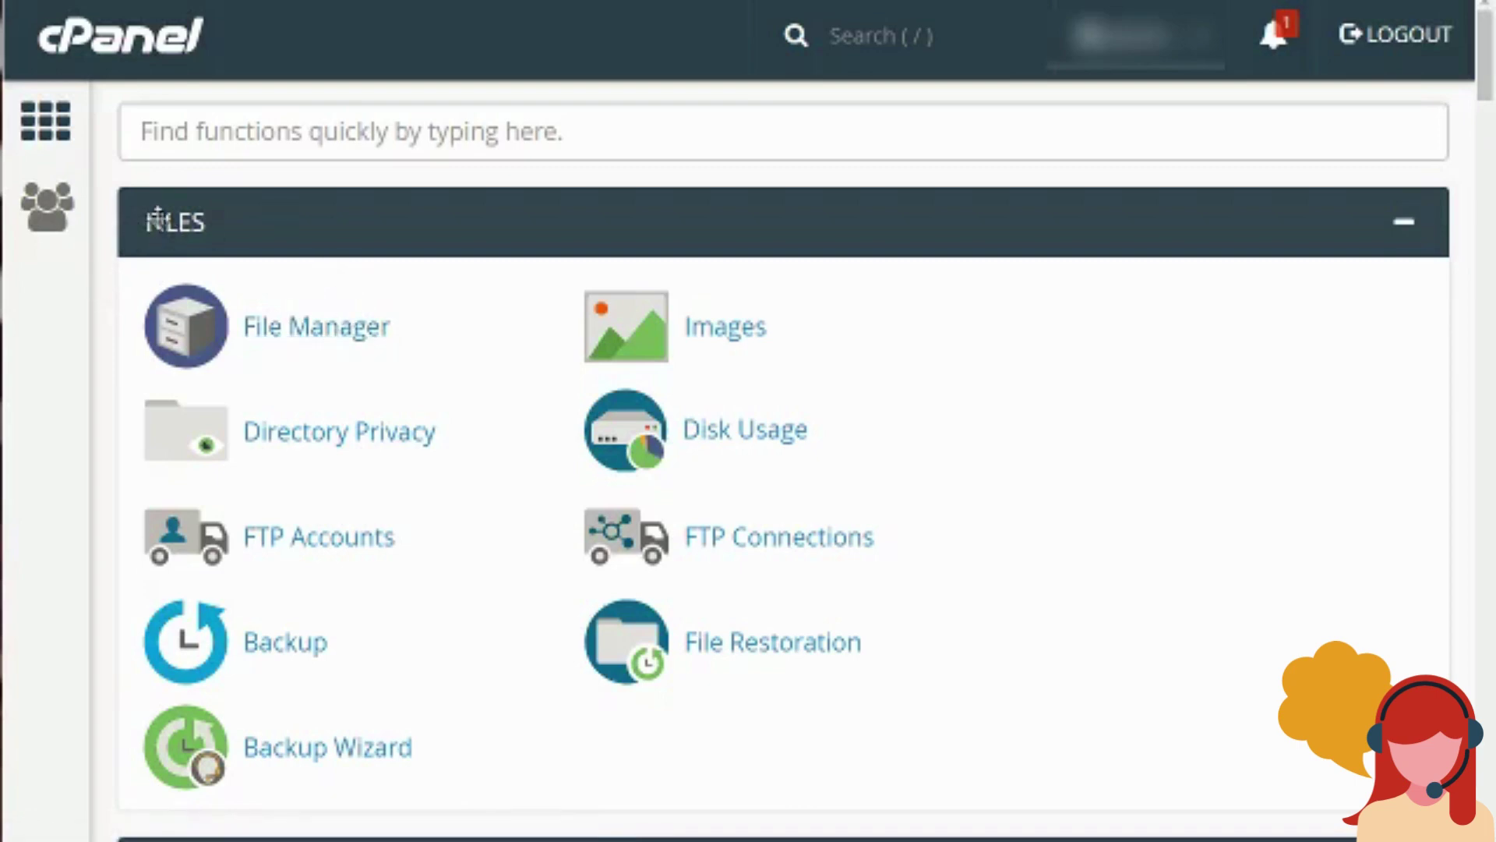
Look over the tools offered in the Files, Databases and Domains sections of the cPanel home page
{"action": "left_click_drag", "start_coordinate": [157, 219], "coordinate": [181, 279]}
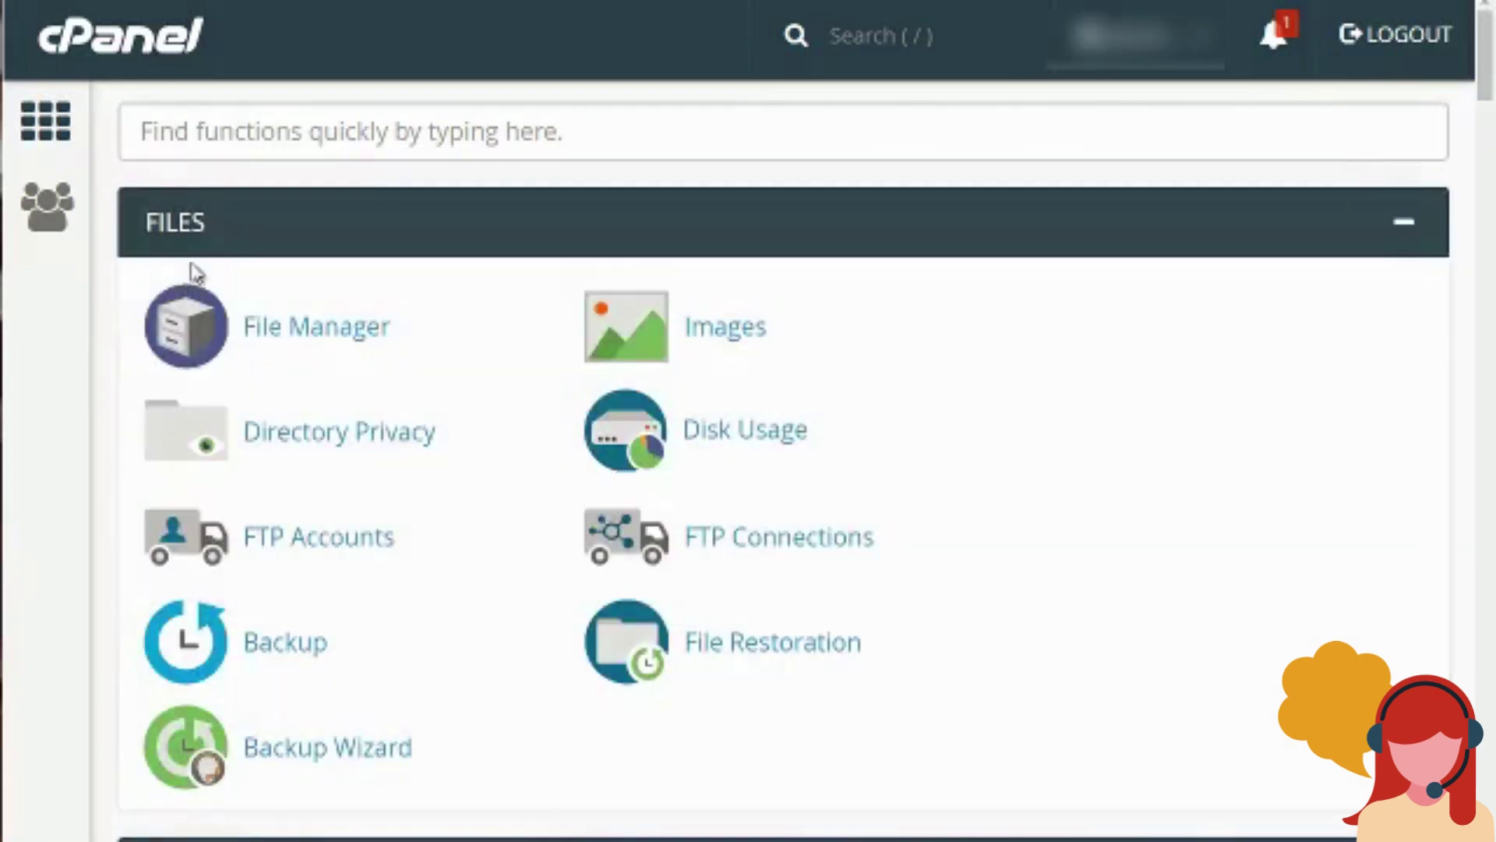
{"action": "scroll", "coordinate": [194, 269], "scroll_direction": "down", "scroll_amount": 6}
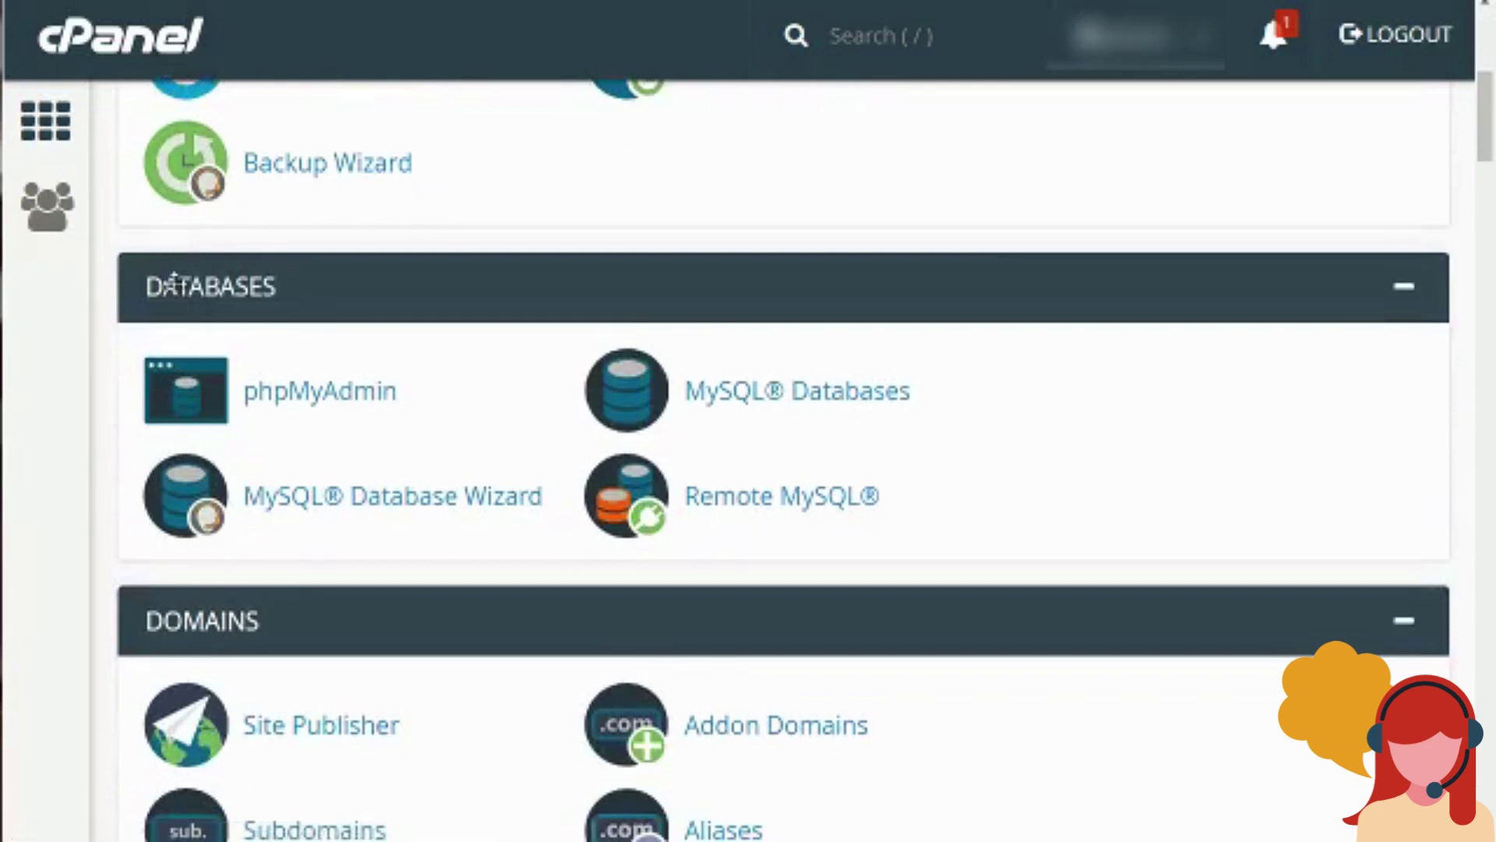
{"action": "scroll", "coordinate": [176, 288], "scroll_direction": "up", "scroll_amount": 5}
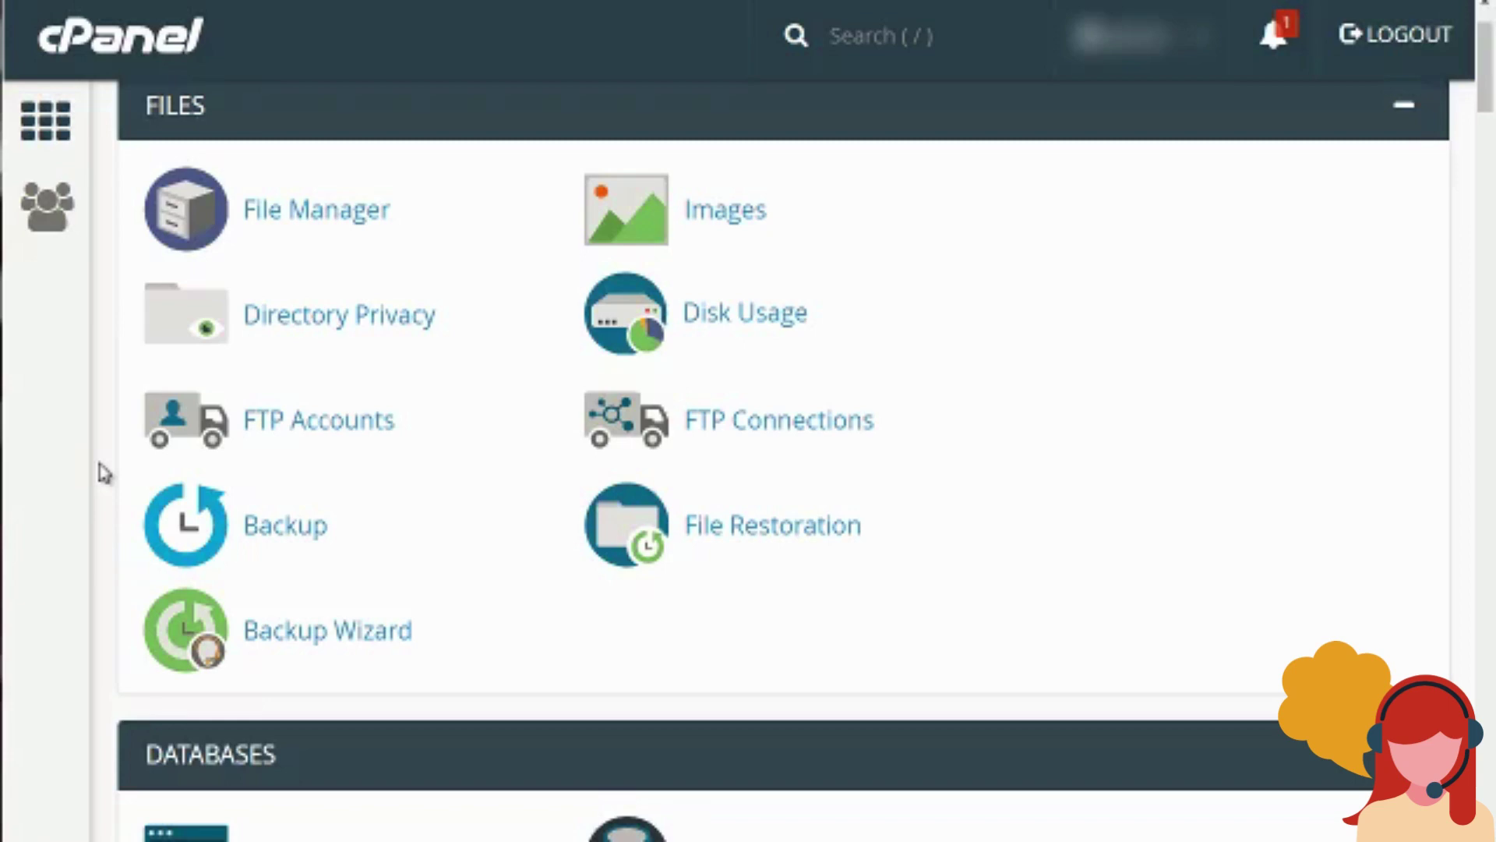
{"action": "scroll", "coordinate": [103, 473], "scroll_direction": "up", "scroll_amount": 1}
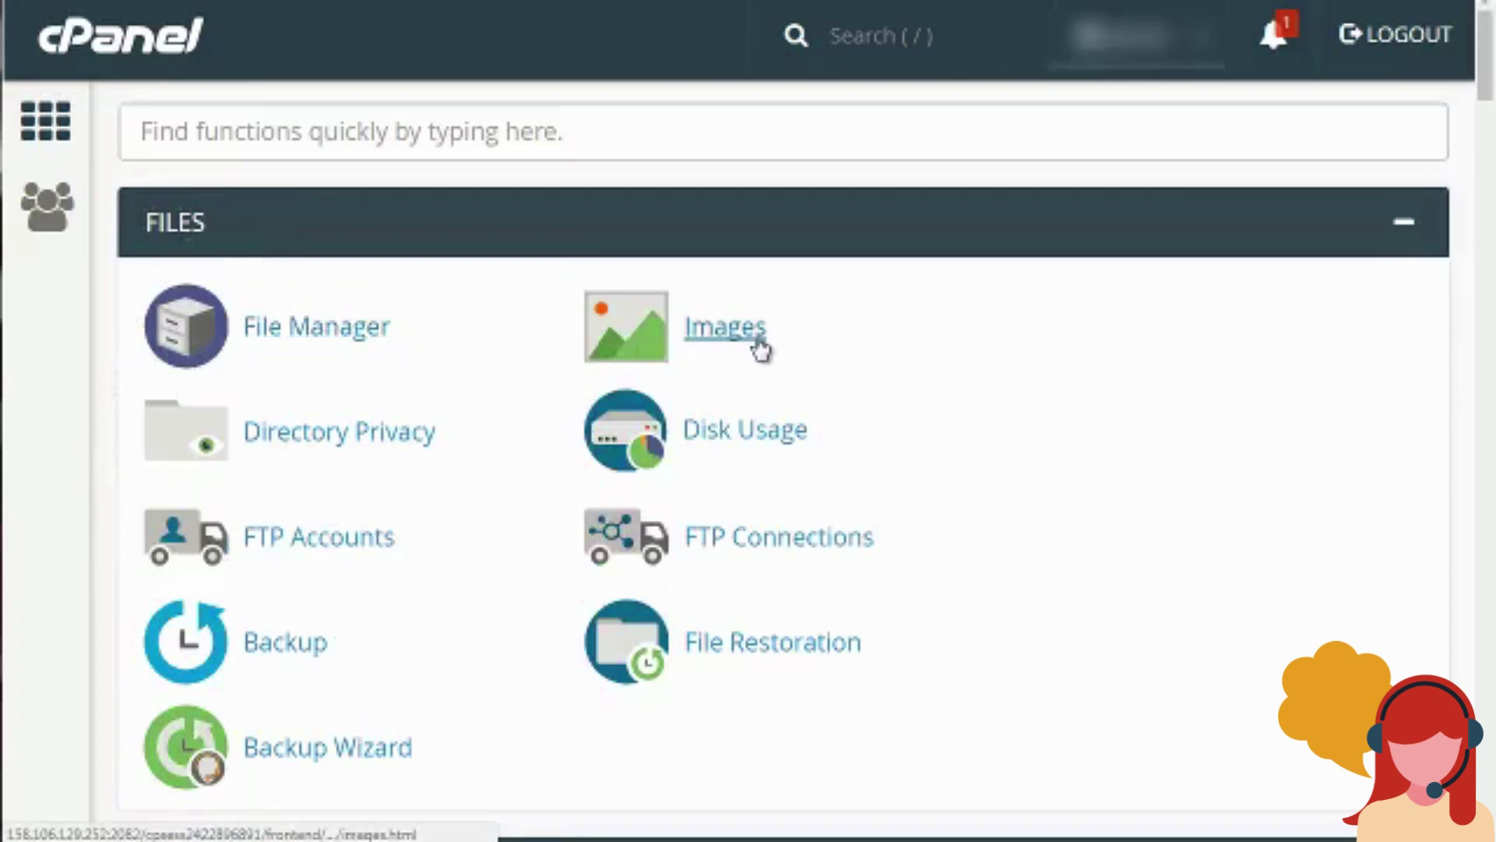
{"action": "scroll", "coordinate": [751, 355], "scroll_direction": "down", "scroll_amount": 1}
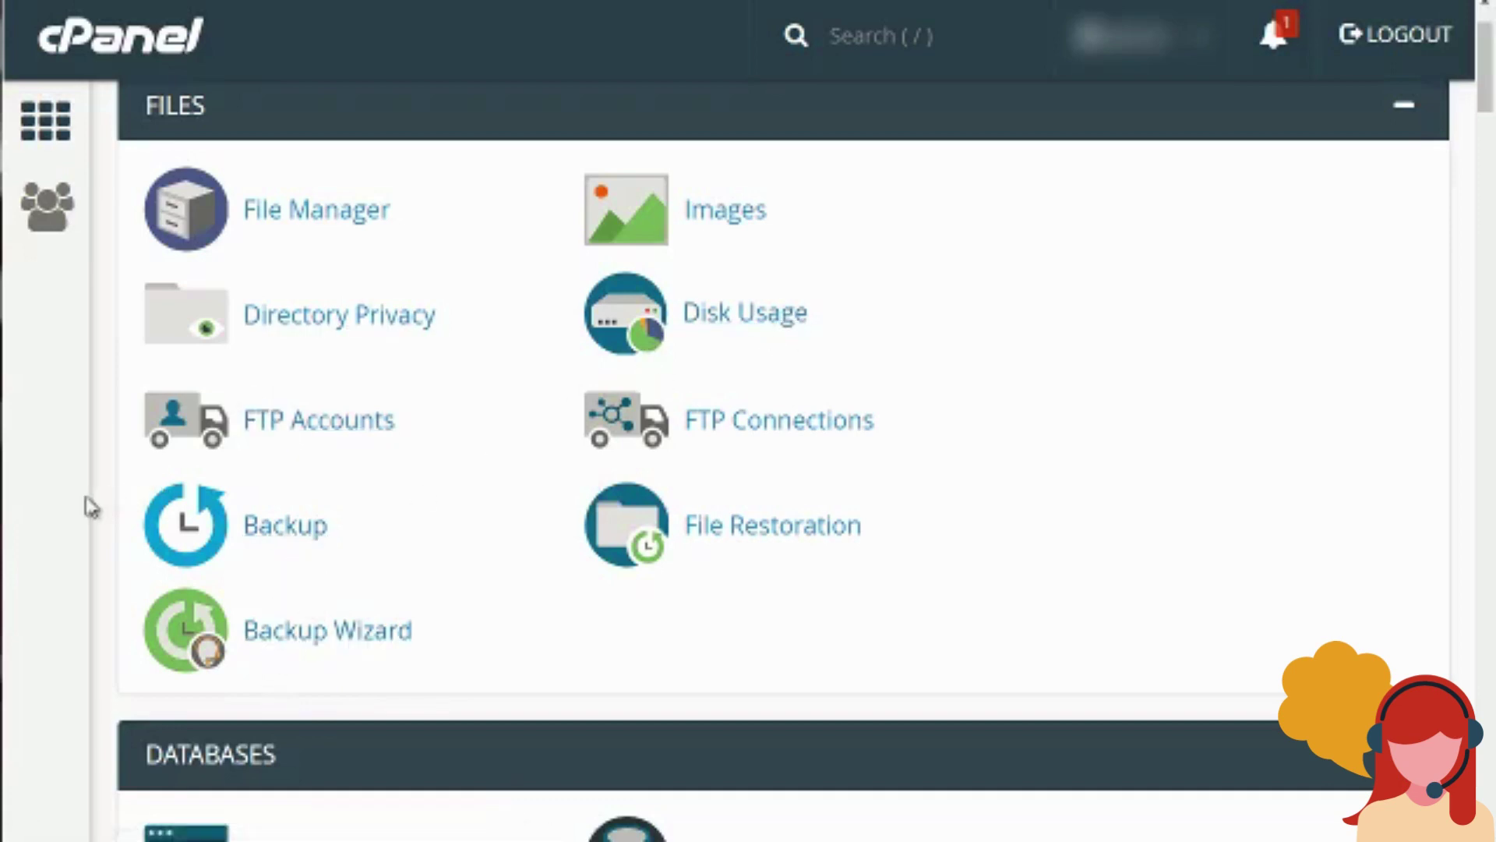
{"action": "scroll", "coordinate": [106, 471], "scroll_direction": "down", "scroll_amount": 5}
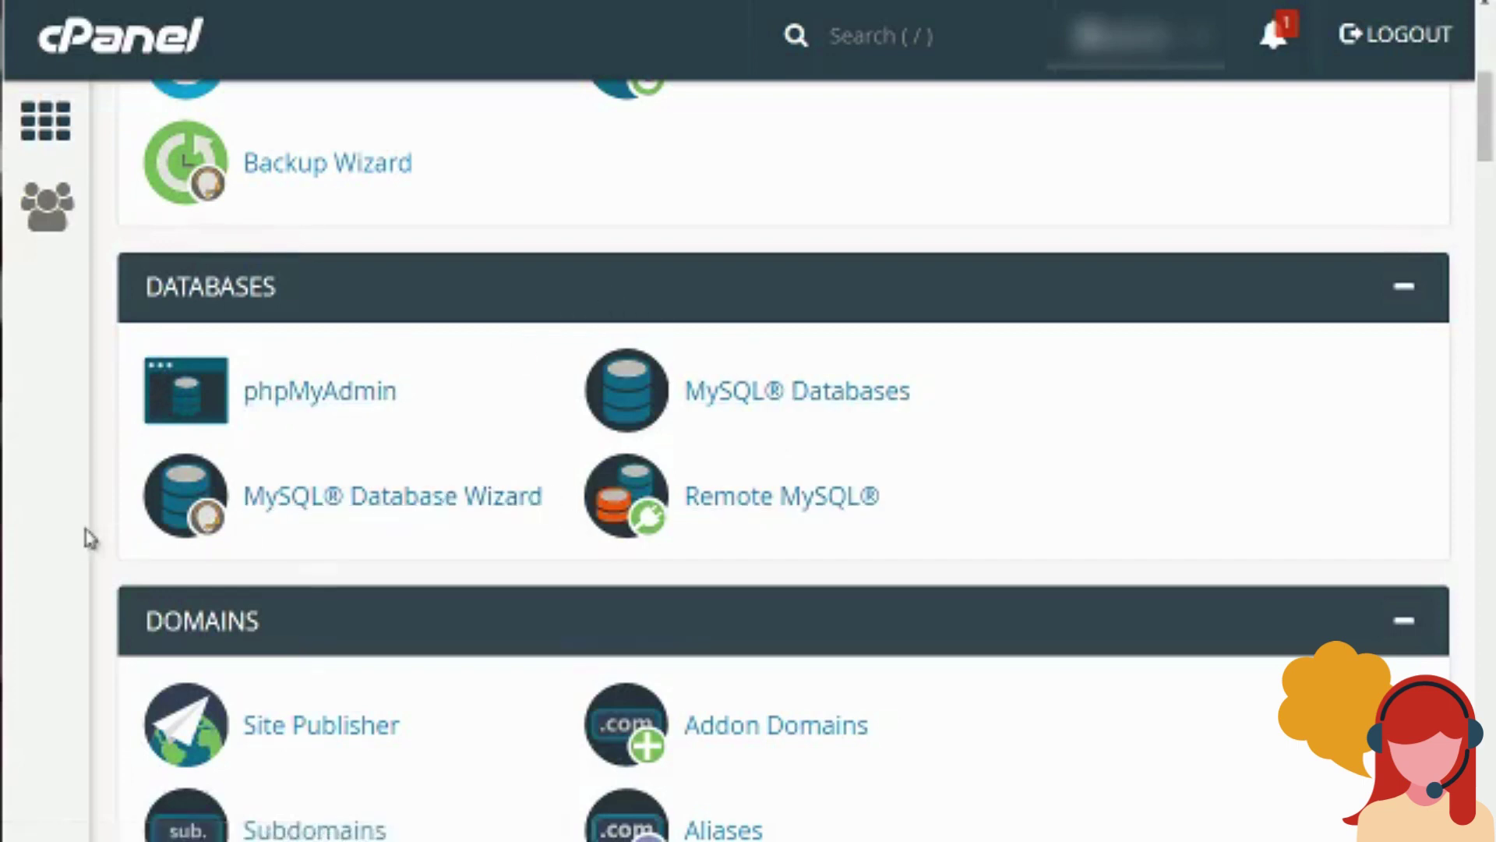
{"action": "scroll", "coordinate": [87, 536], "scroll_direction": "up", "scroll_amount": 4}
{"action": "scroll", "coordinate": [87, 536], "scroll_direction": "down", "scroll_amount": 6}
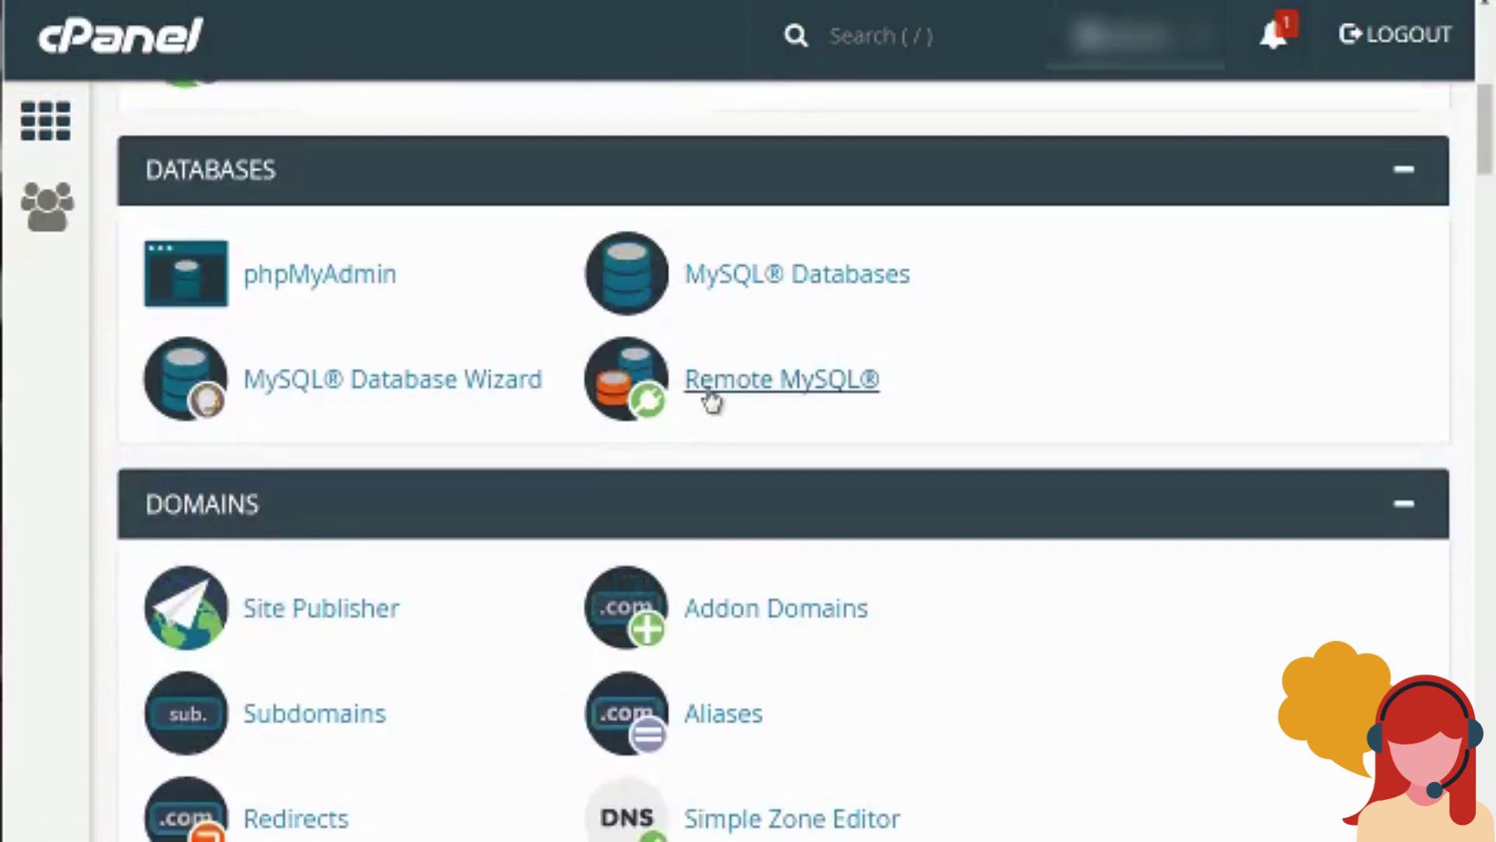
{"action": "scroll", "coordinate": [93, 540], "scroll_direction": "down", "scroll_amount": 4}
{"action": "scroll", "coordinate": [123, 487], "scroll_direction": "up", "scroll_amount": 2}
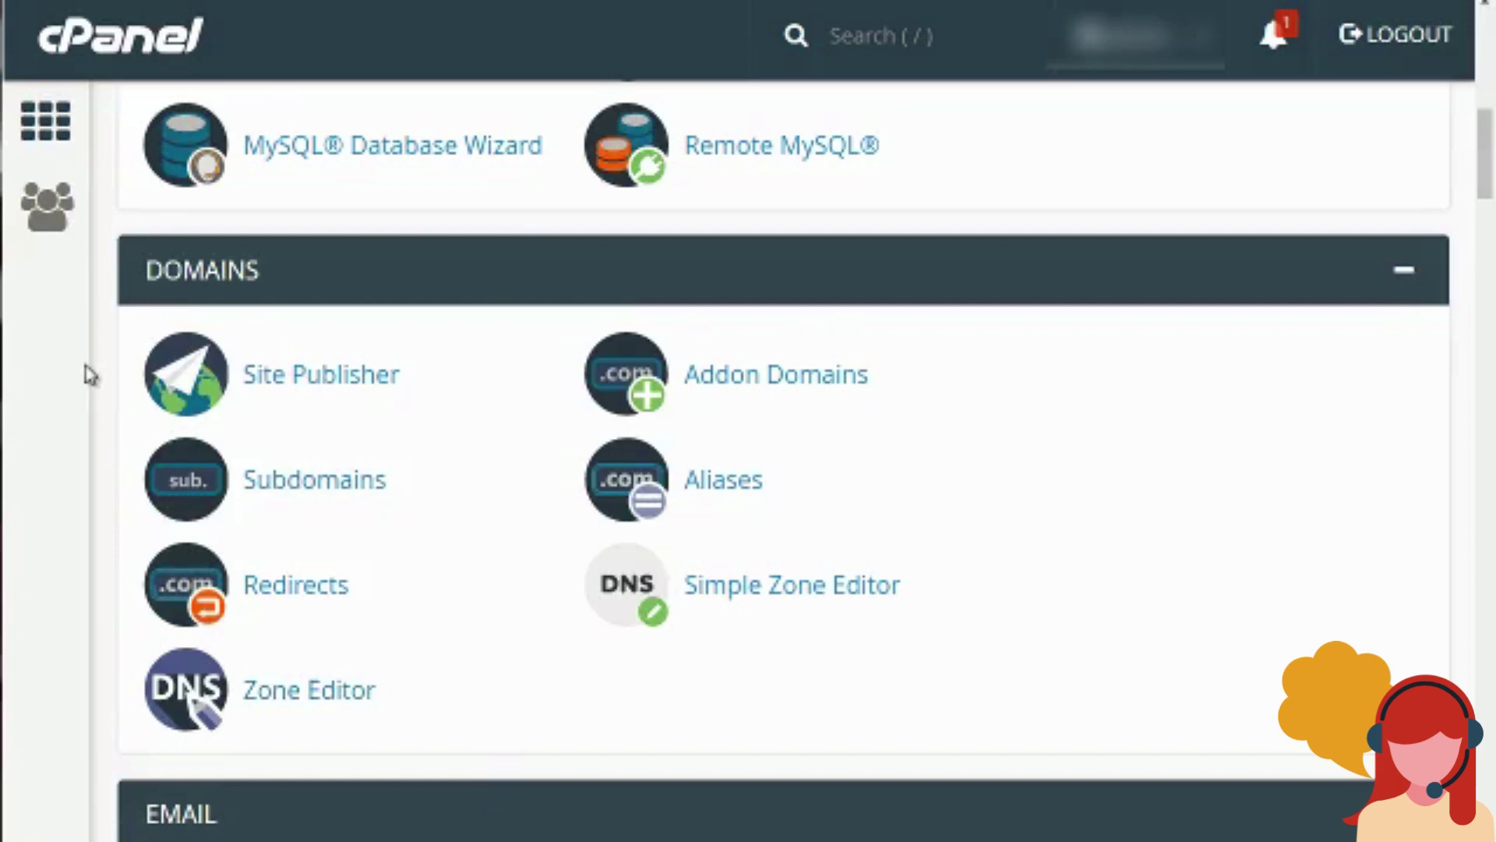
Look over the tools offered in the Email, Metrics and Security sections of the home page
{"action": "scroll", "coordinate": [90, 374], "scroll_direction": "down", "scroll_amount": 5}
{"action": "scroll", "coordinate": [89, 374], "scroll_direction": "down", "scroll_amount": 1}
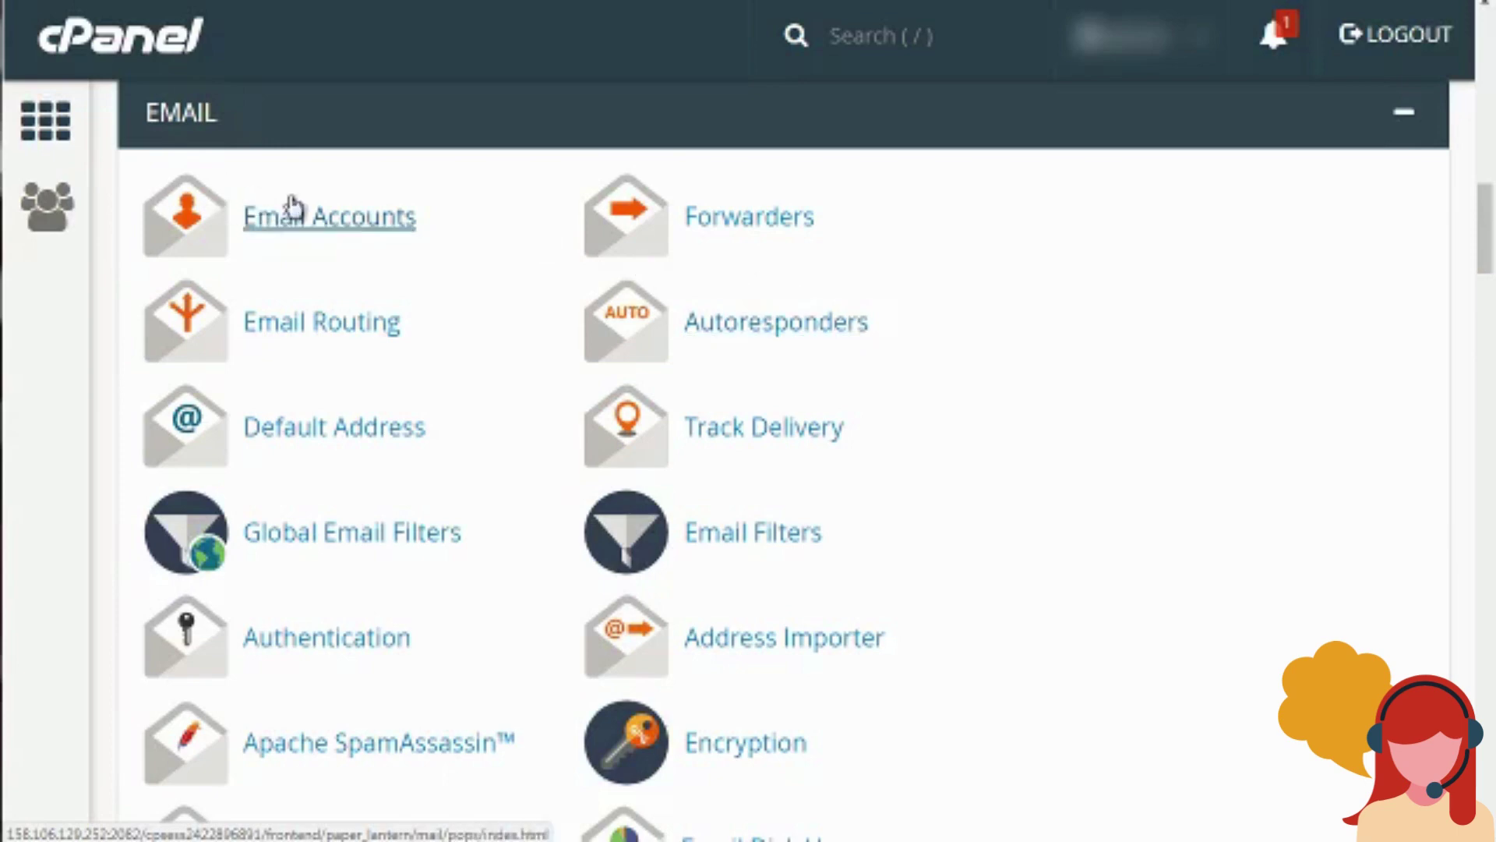
{"action": "scroll", "coordinate": [90, 407], "scroll_direction": "up", "scroll_amount": 2}
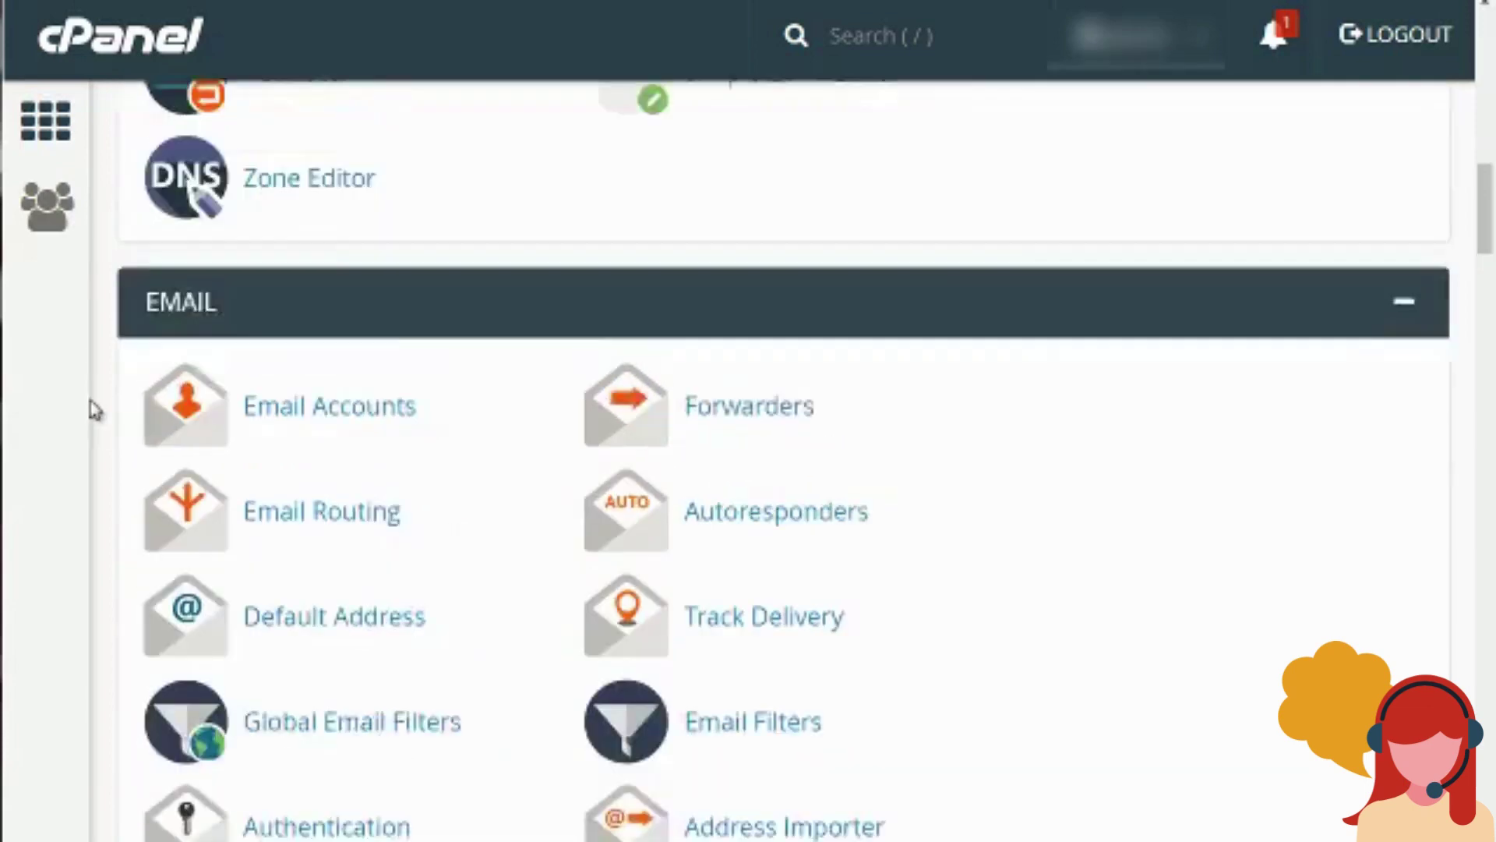
{"action": "scroll", "coordinate": [92, 407], "scroll_direction": "down", "scroll_amount": 5}
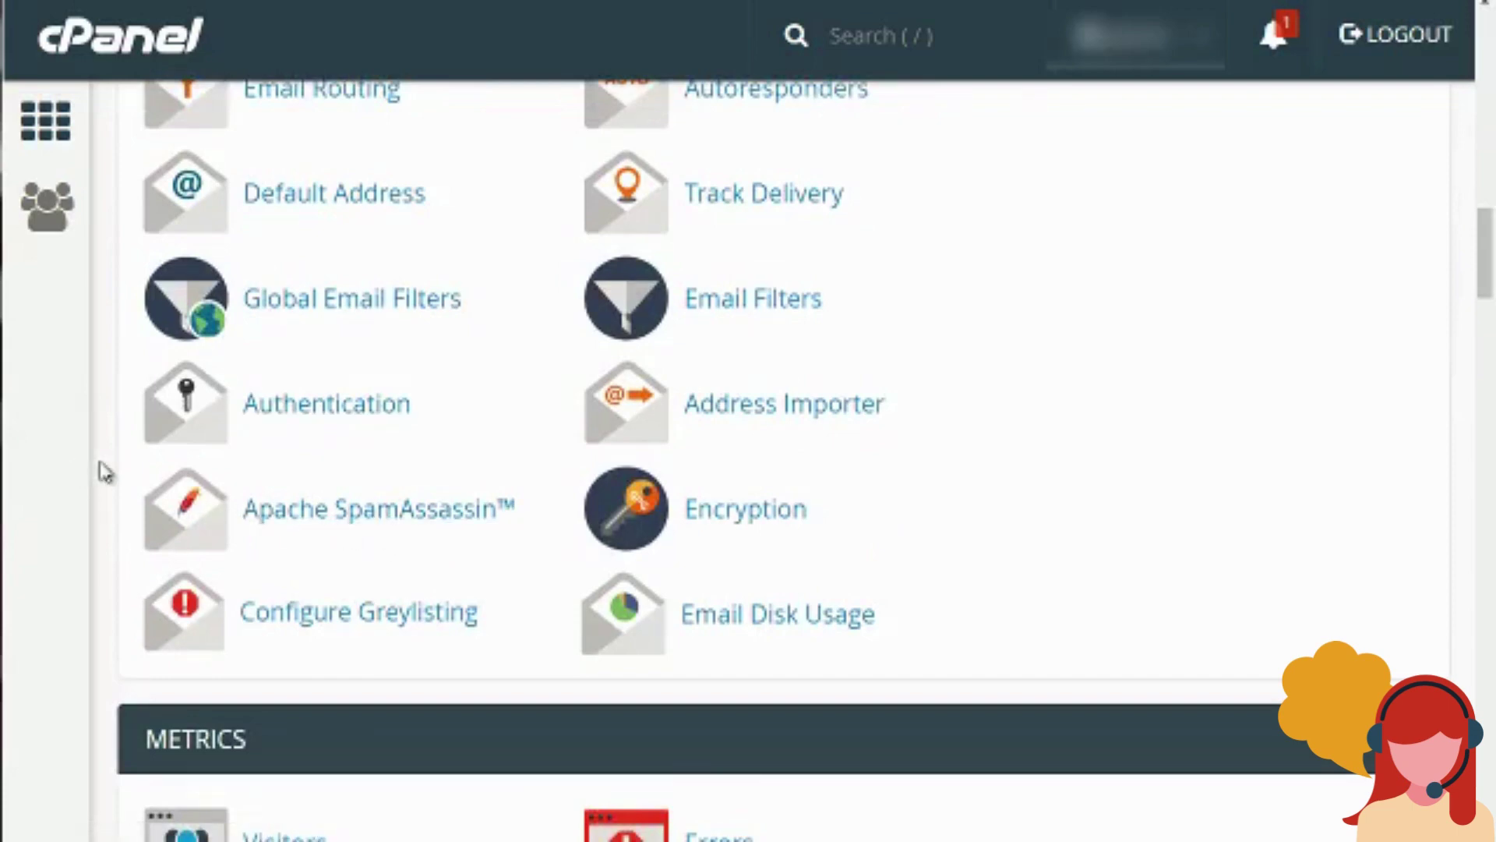
{"action": "scroll", "coordinate": [105, 471], "scroll_direction": "down", "scroll_amount": 7}
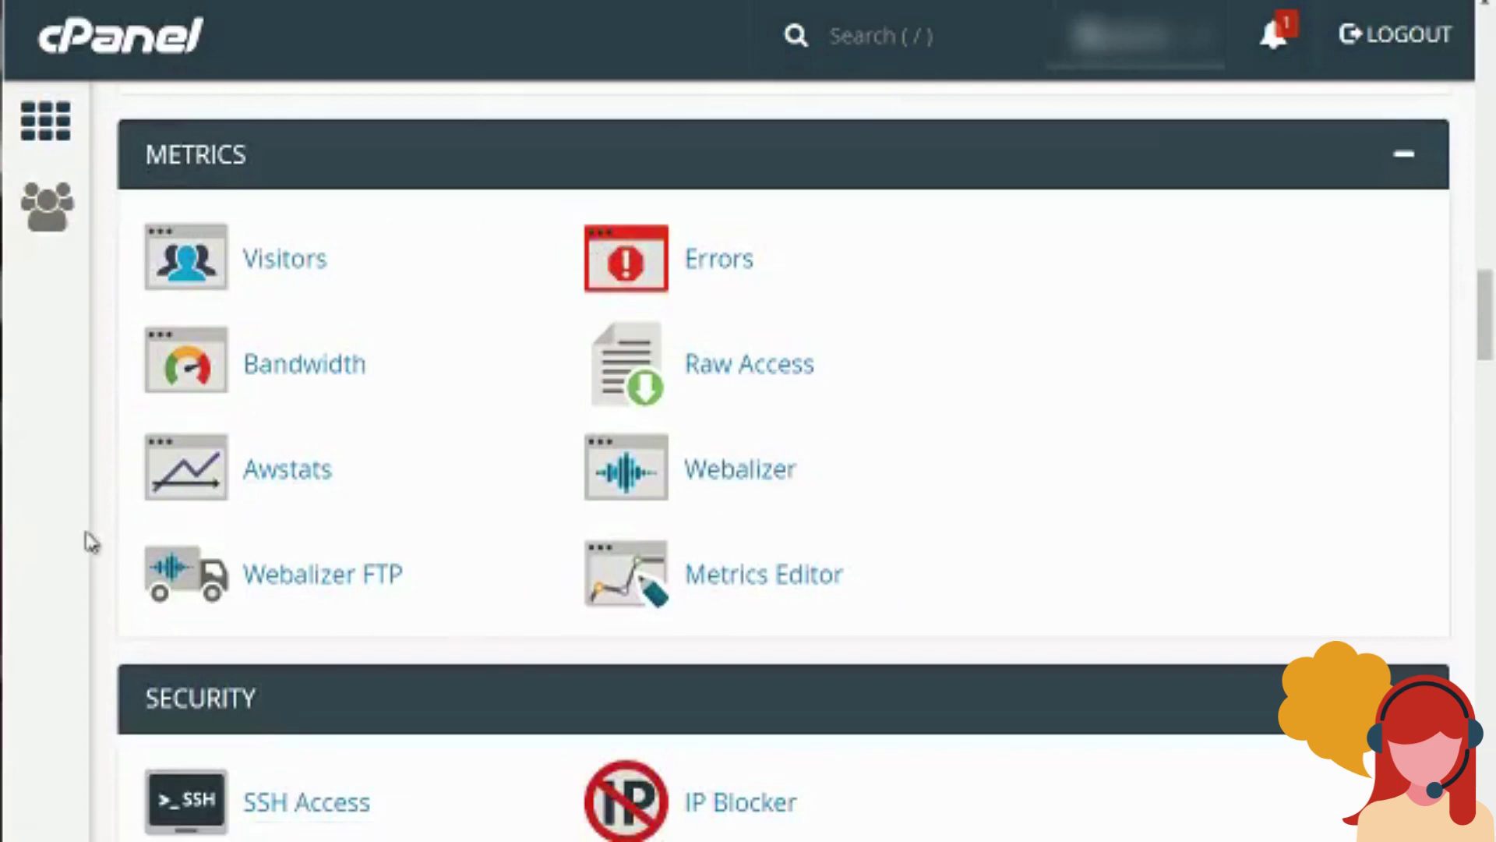
{"action": "scroll", "coordinate": [110, 361], "scroll_direction": "down", "scroll_amount": 7}
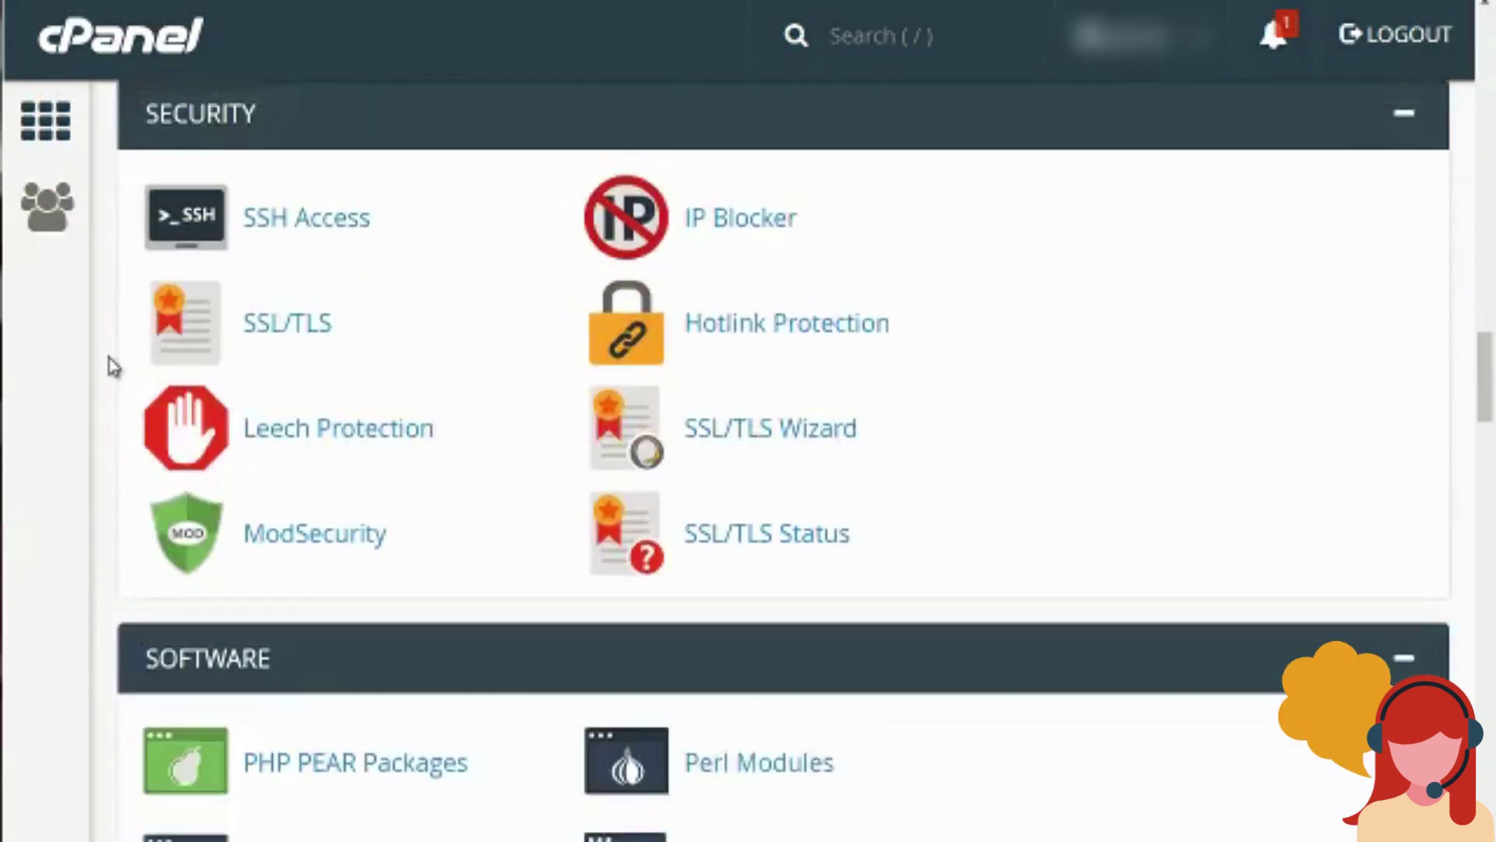
Open the Hotlink Protection tool from the Security section in a new browser tab
{"action": "scroll", "coordinate": [109, 359], "scroll_direction": "up", "scroll_amount": 1}
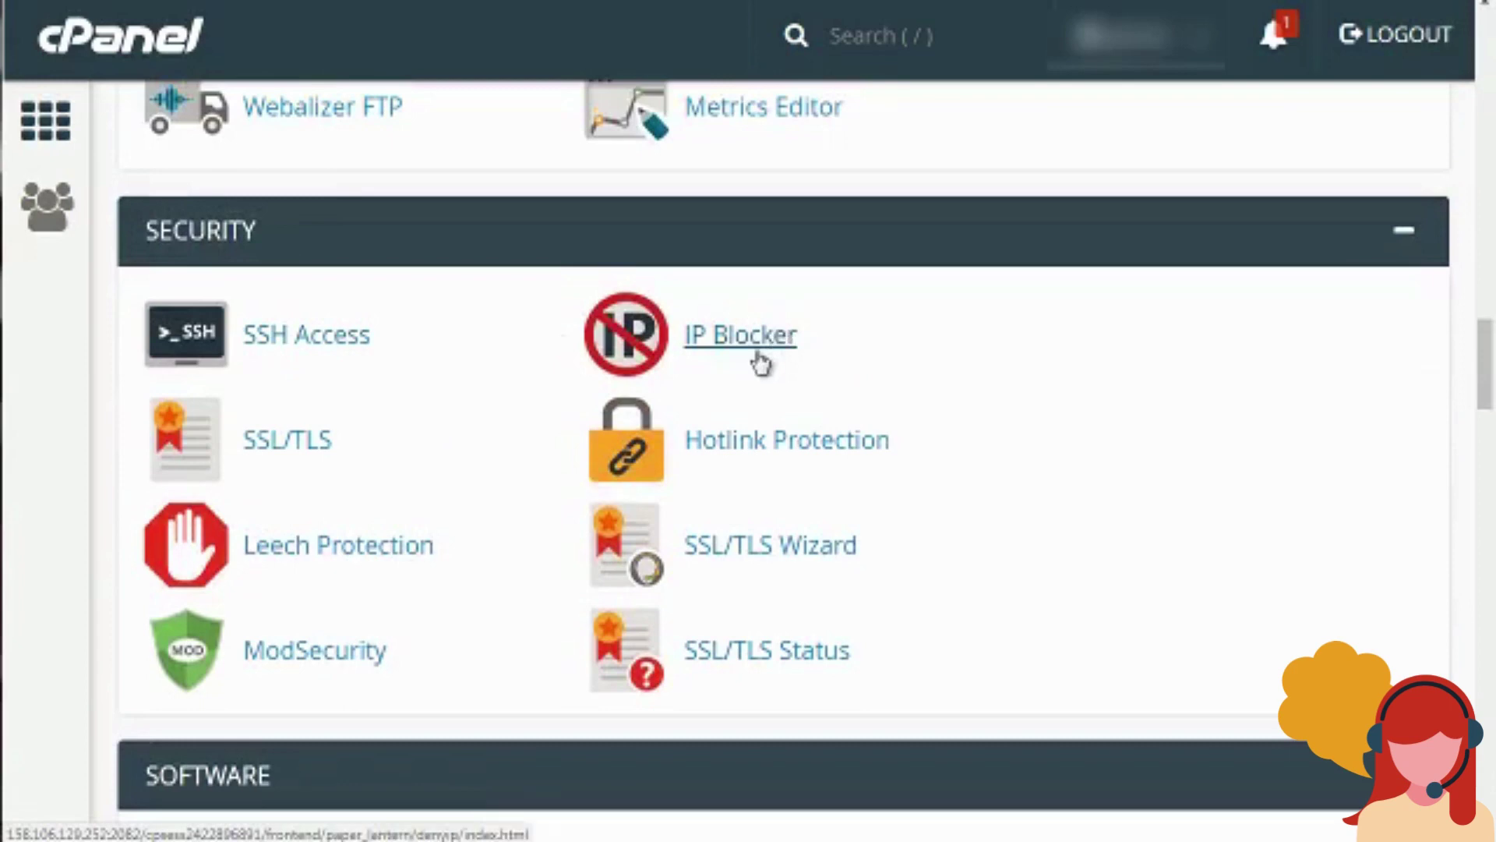
{"action": "right_click", "coordinate": [775, 462]}
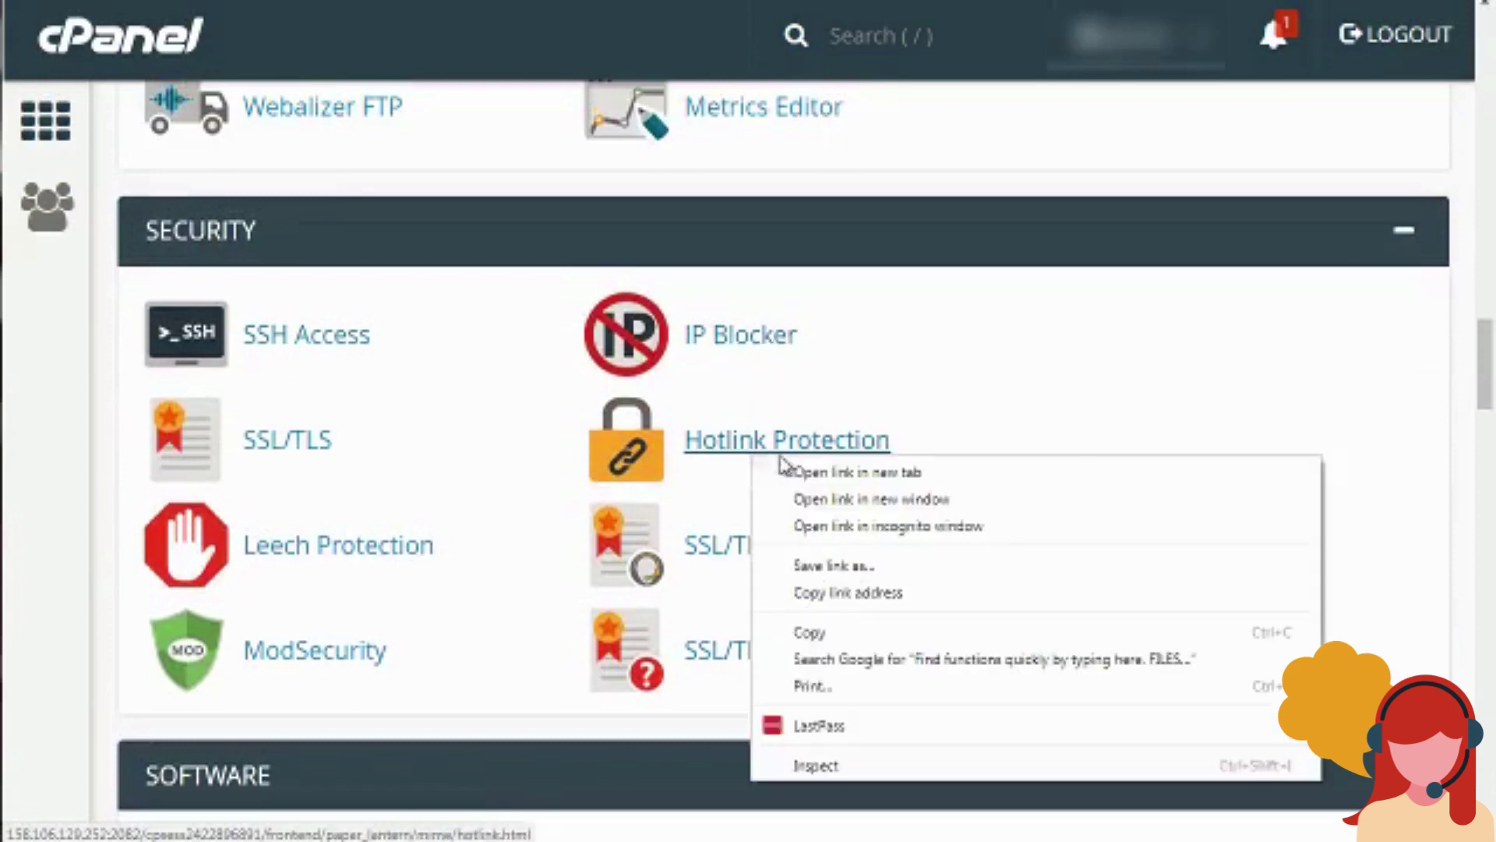
{"action": "left_click", "coordinate": [811, 472]}
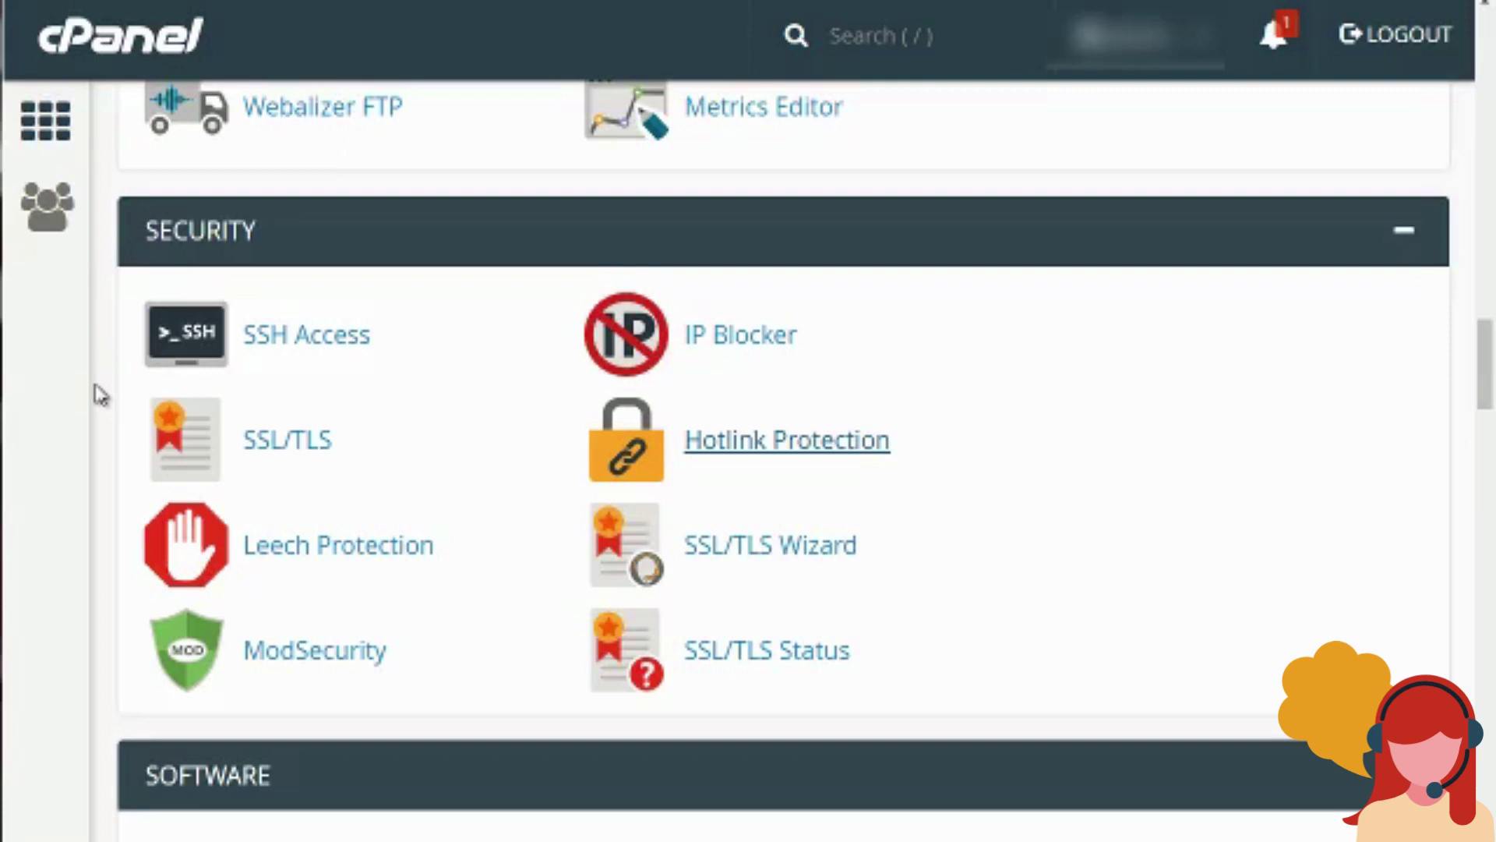
Look over the tools in the Software, Advanced, Preferences and Softaculous Apps Installer sections
{"action": "scroll", "coordinate": [101, 395], "scroll_direction": "down", "scroll_amount": 6}
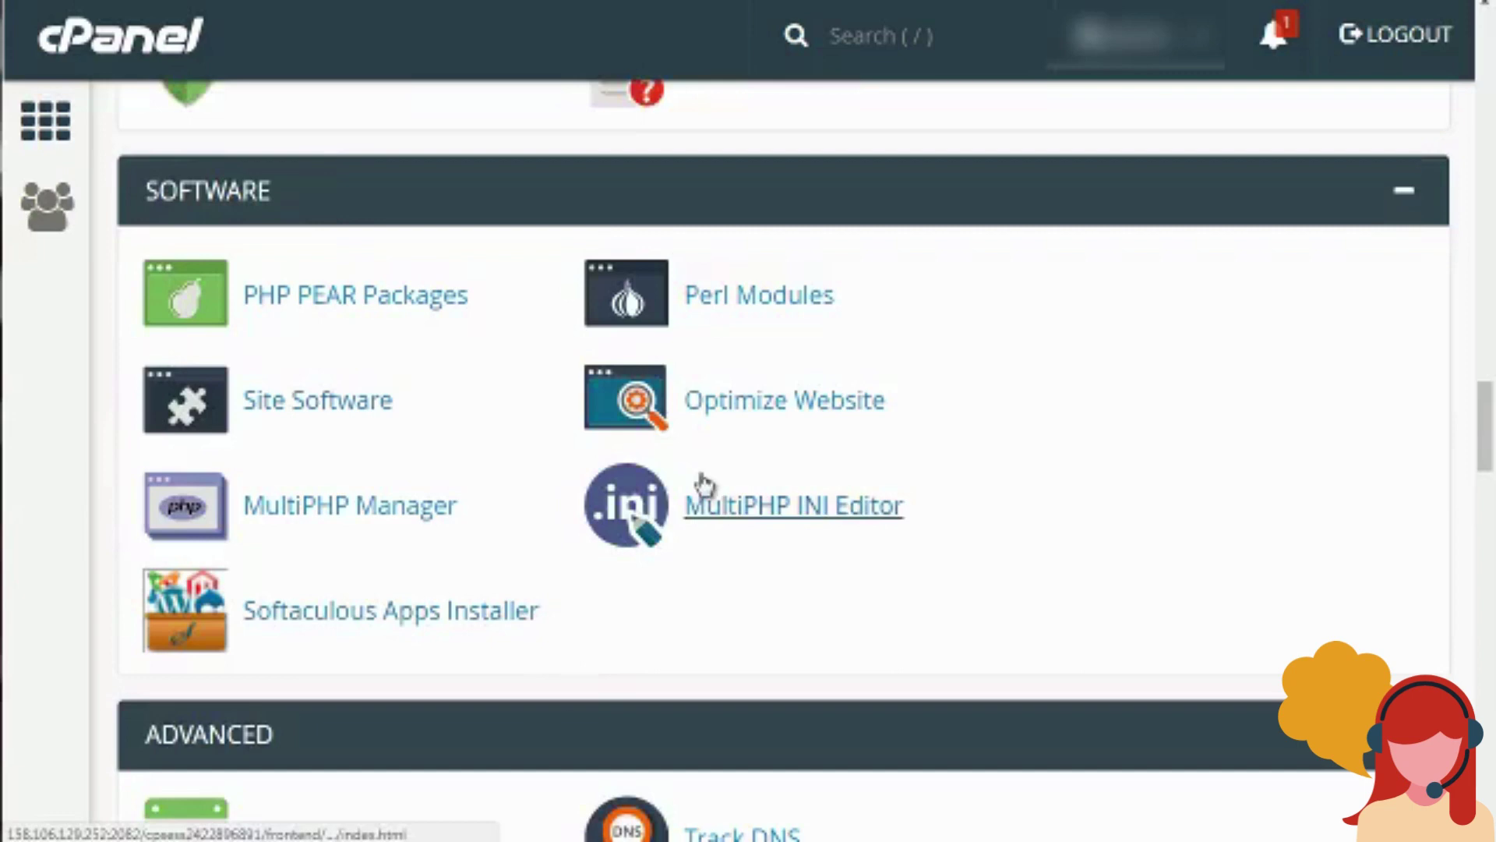
{"action": "scroll", "coordinate": [101, 538], "scroll_direction": "down", "scroll_amount": 2}
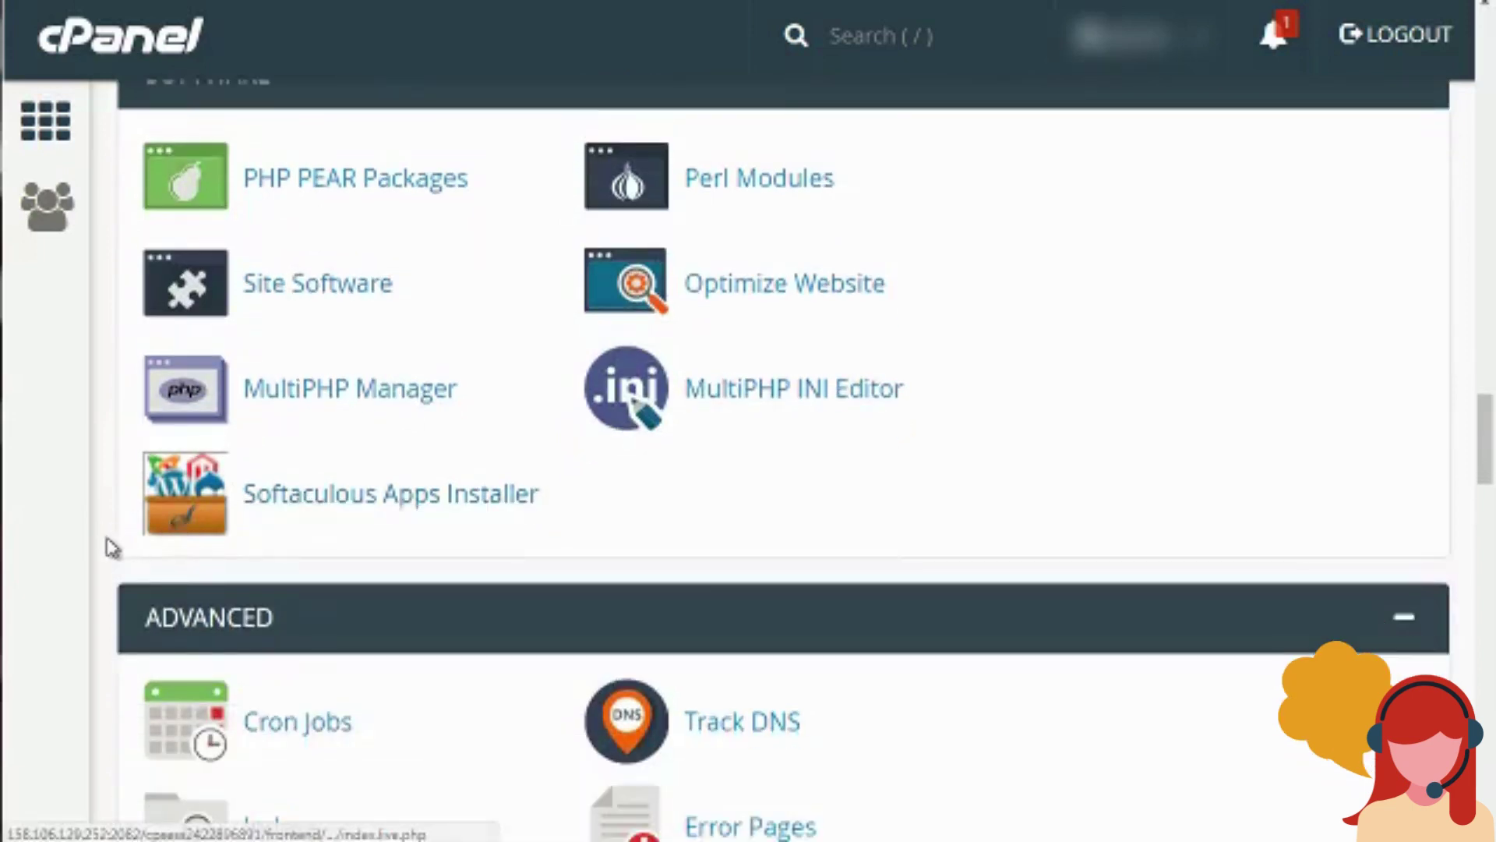
{"action": "scroll", "coordinate": [112, 547], "scroll_direction": "down", "scroll_amount": 3}
{"action": "scroll", "coordinate": [113, 547], "scroll_direction": "down", "scroll_amount": 3}
{"action": "scroll", "coordinate": [112, 548], "scroll_direction": "up", "scroll_amount": 1}
{"action": "scroll", "coordinate": [112, 548], "scroll_direction": "down", "scroll_amount": 1}
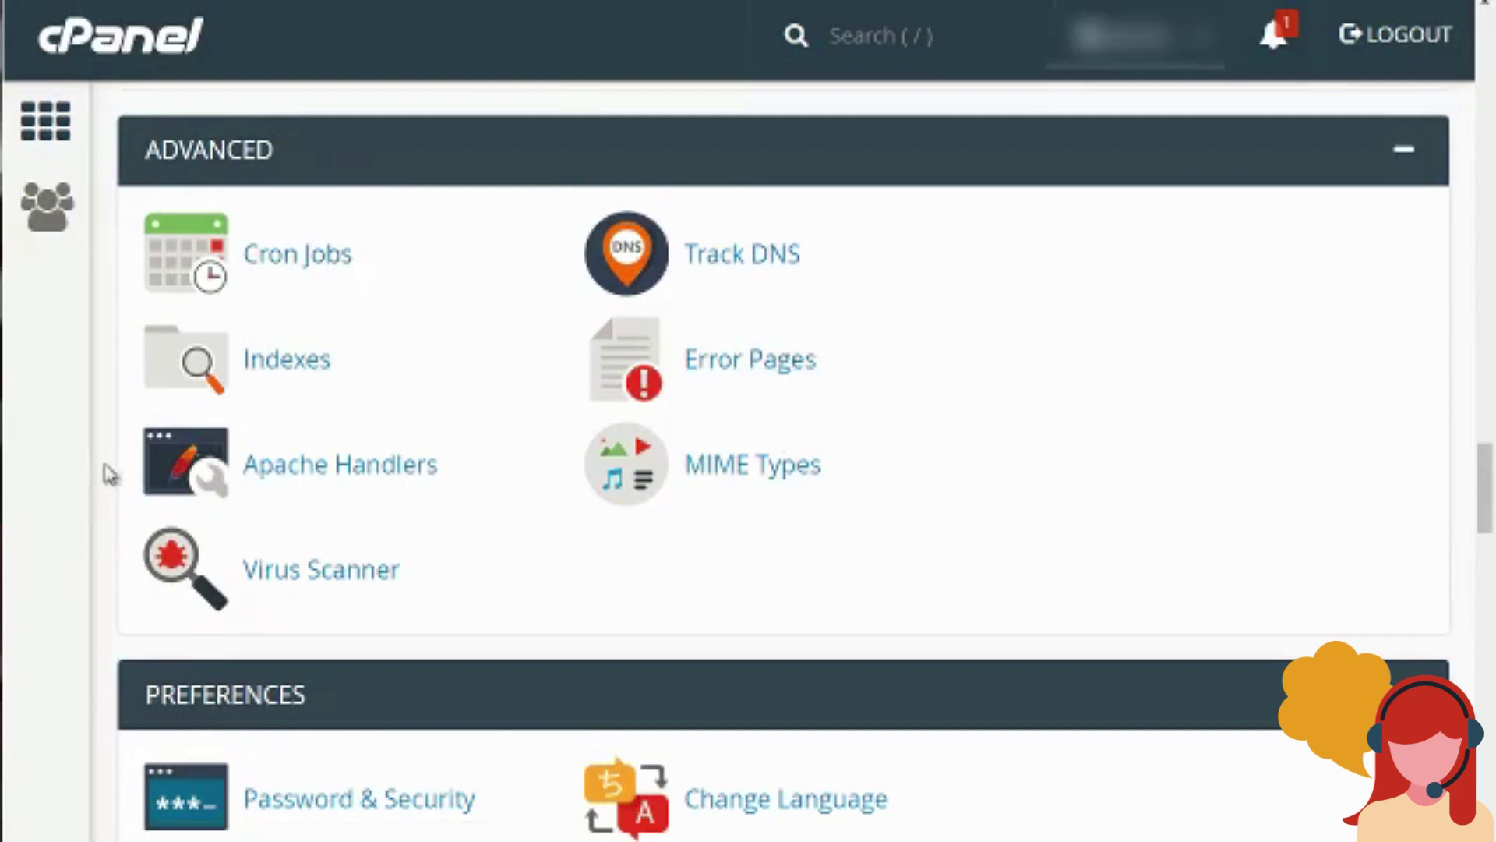
{"action": "scroll", "coordinate": [110, 478], "scroll_direction": "up", "scroll_amount": 3}
{"action": "scroll", "coordinate": [111, 479], "scroll_direction": "down", "scroll_amount": 9}
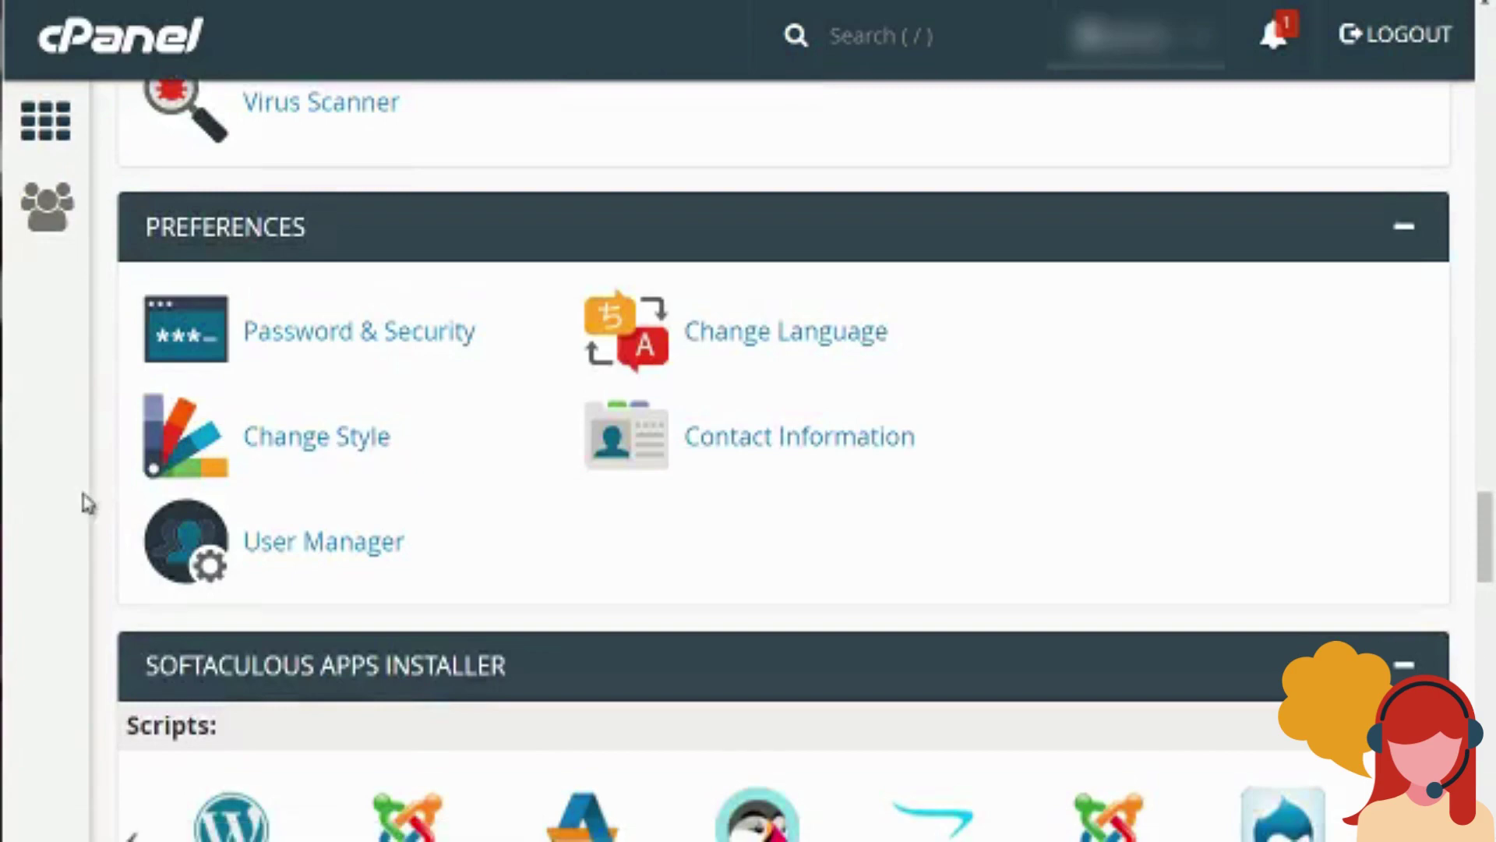
{"action": "scroll", "coordinate": [88, 503], "scroll_direction": "down", "scroll_amount": 5}
{"action": "scroll", "coordinate": [88, 500], "scroll_direction": "down", "scroll_amount": 1}
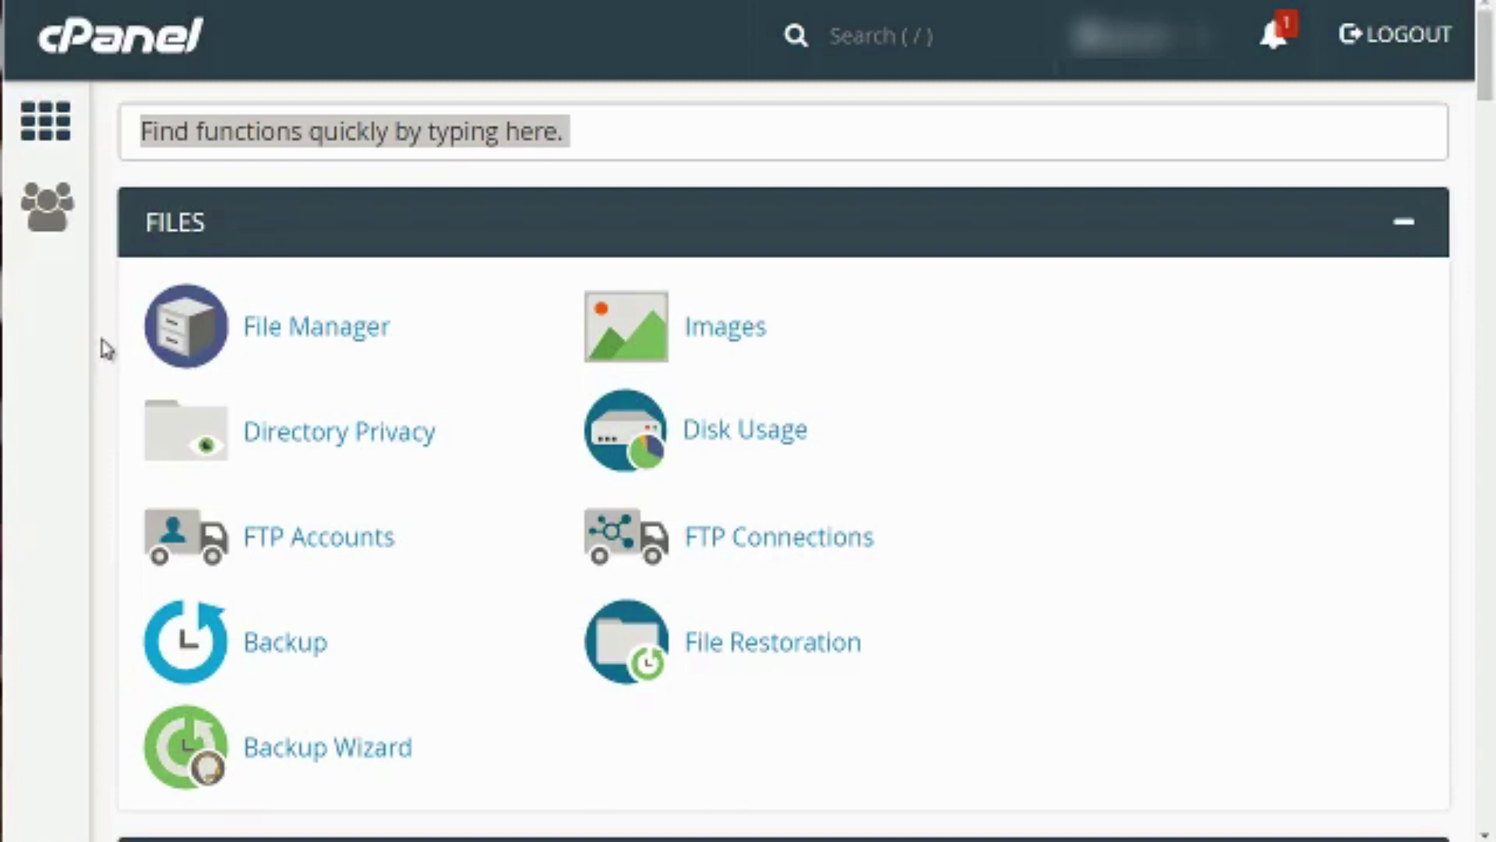
Create a new database named dbbase, after the fixed sprout_ prefix, with the MySQL Database Wizard
{"action": "scroll", "coordinate": [107, 349], "scroll_direction": "down", "scroll_amount": 7}
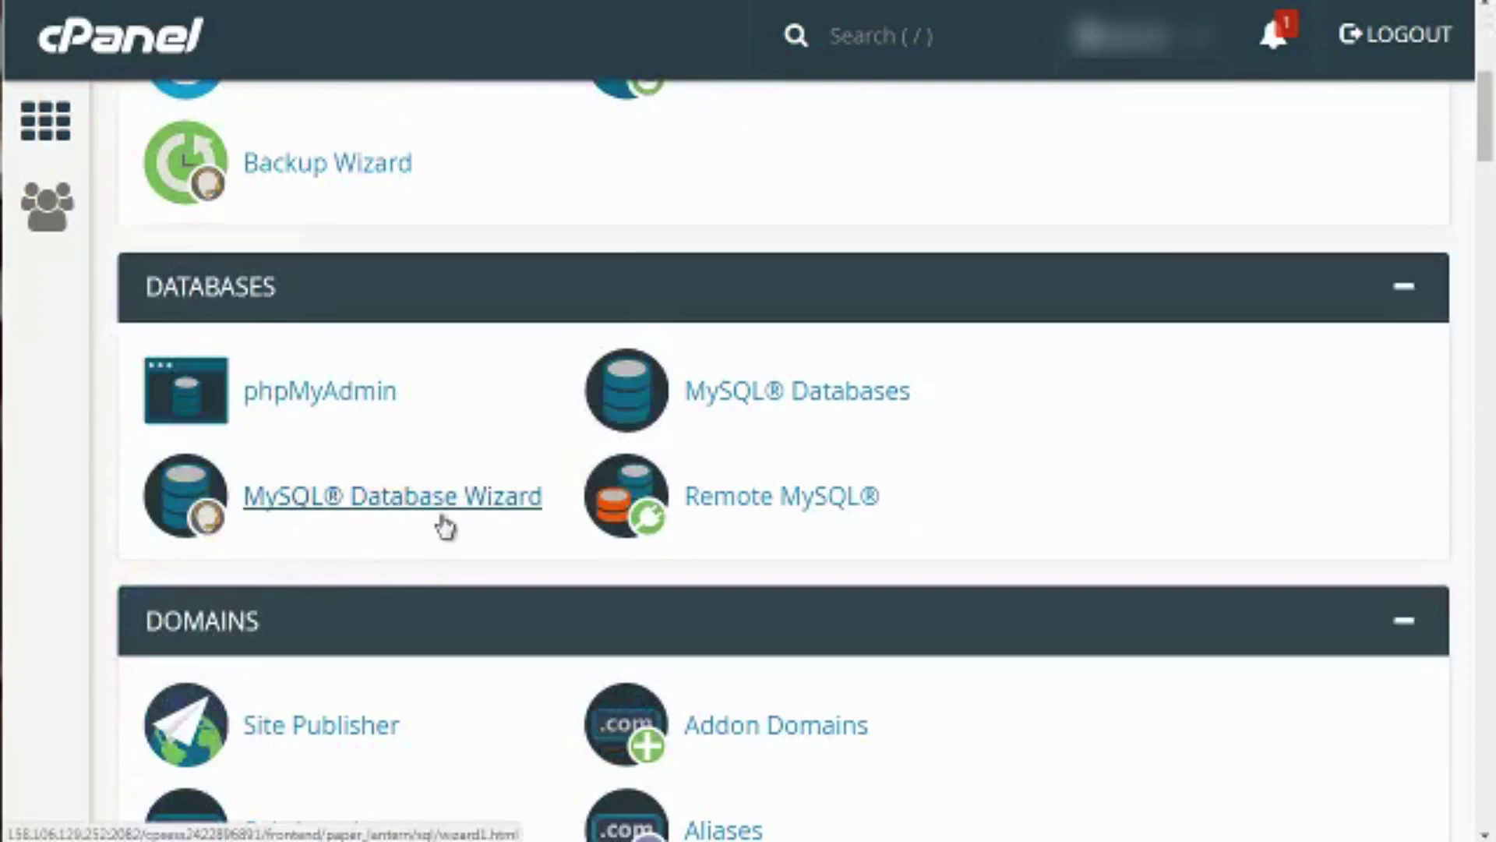
{"action": "left_click", "coordinate": [326, 505]}
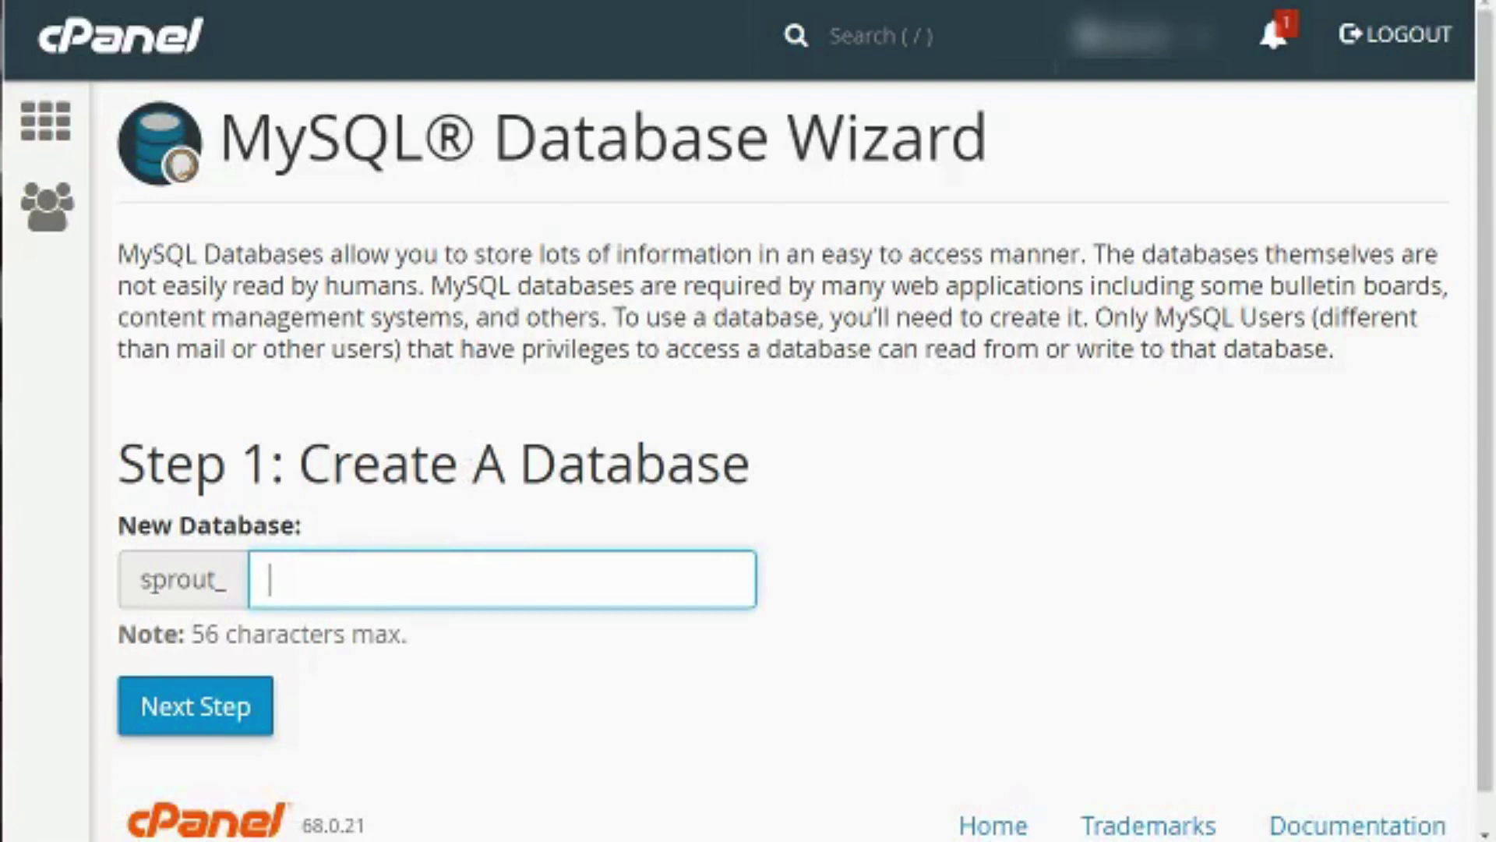
{"action": "left_click_drag", "start_coordinate": [142, 580], "coordinate": [227, 588]}
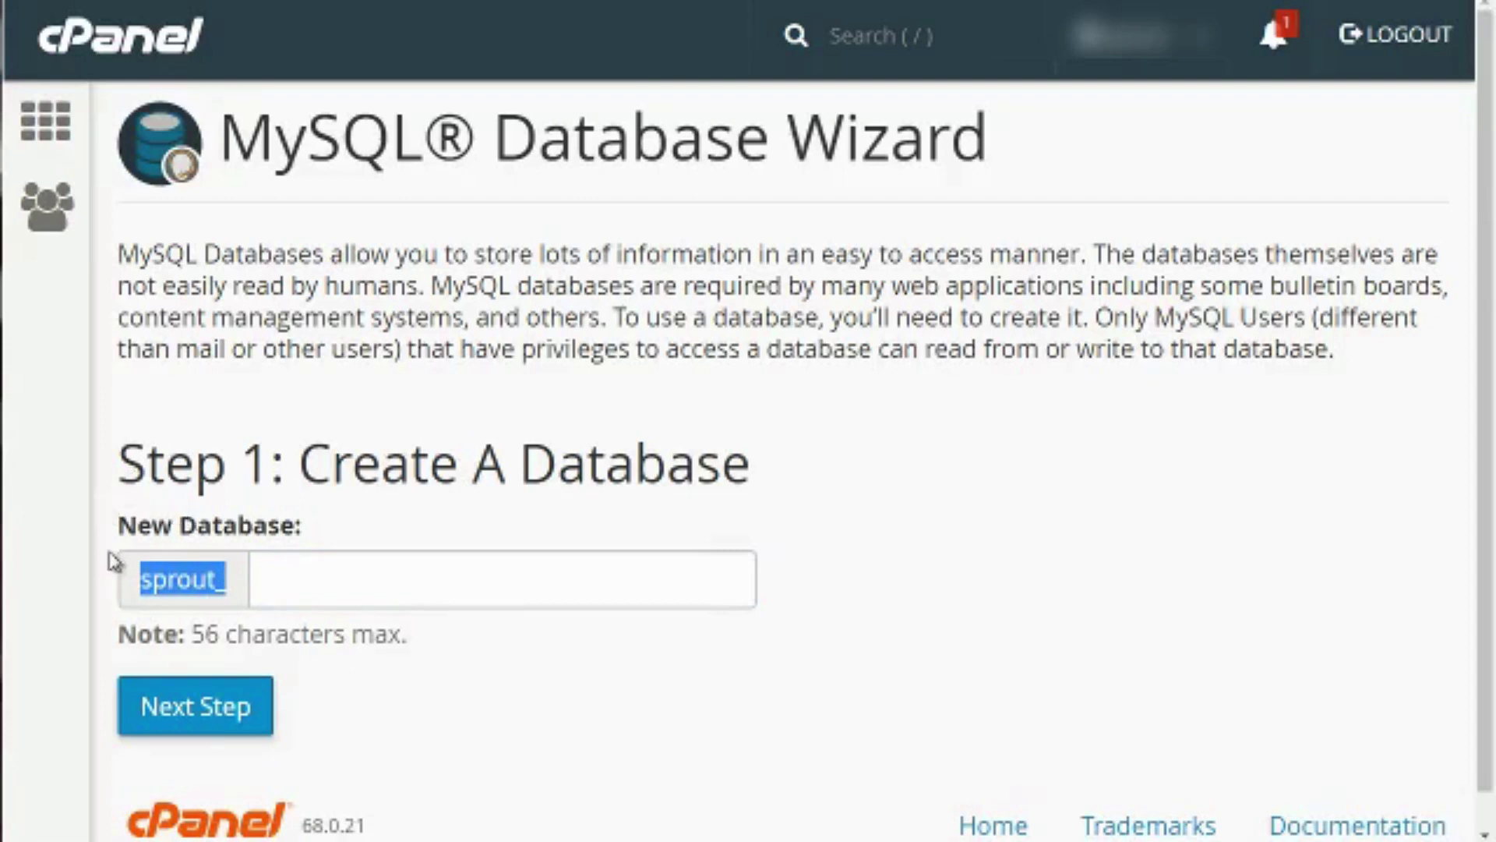
{"action": "left_click", "coordinate": [241, 588]}
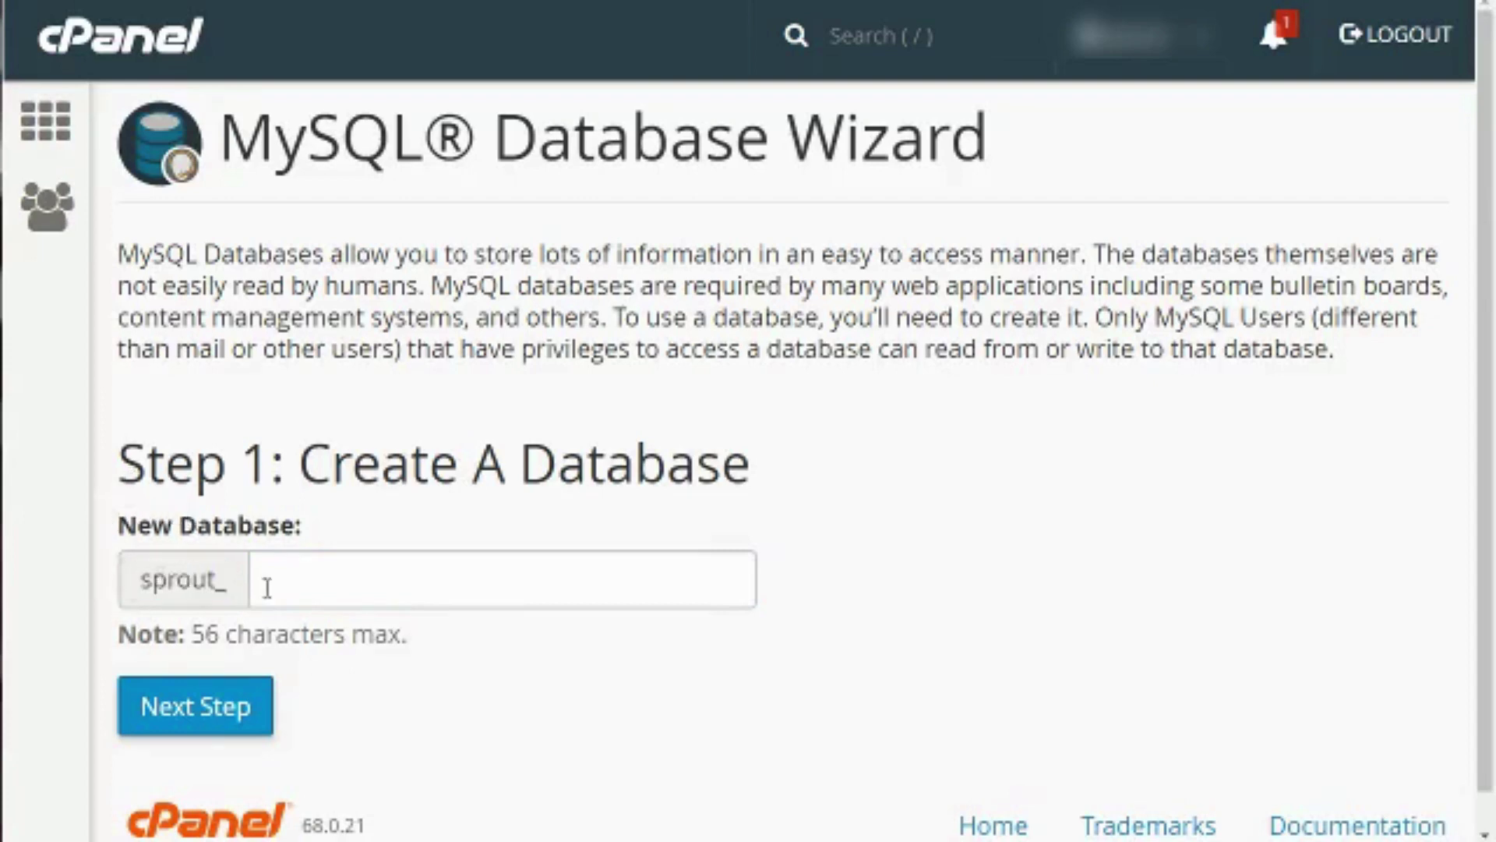
{"action": "left_click", "coordinate": [338, 575]}
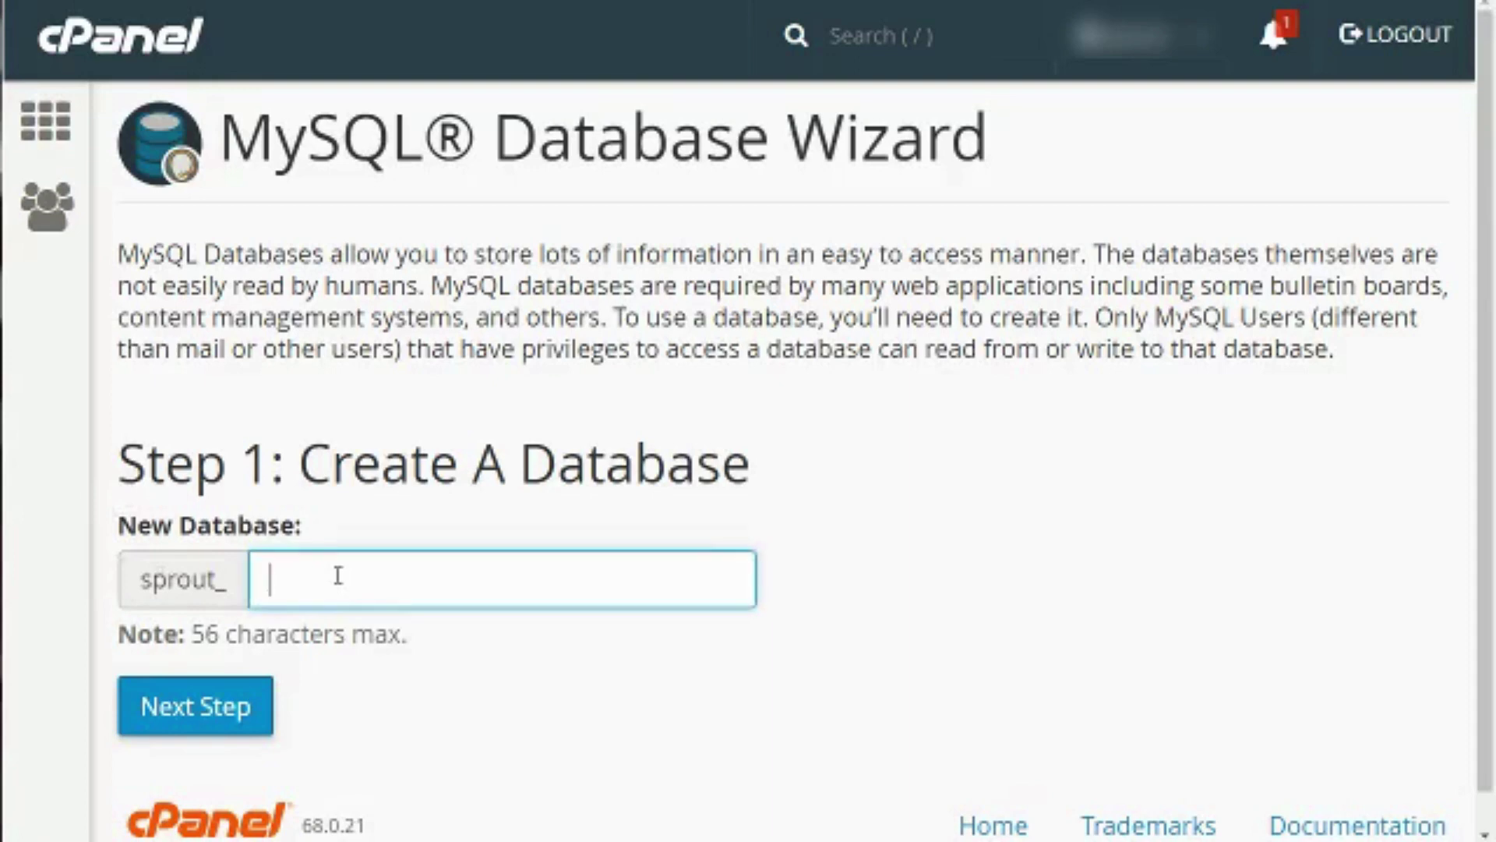
{"action": "type", "text": "dbbase"}
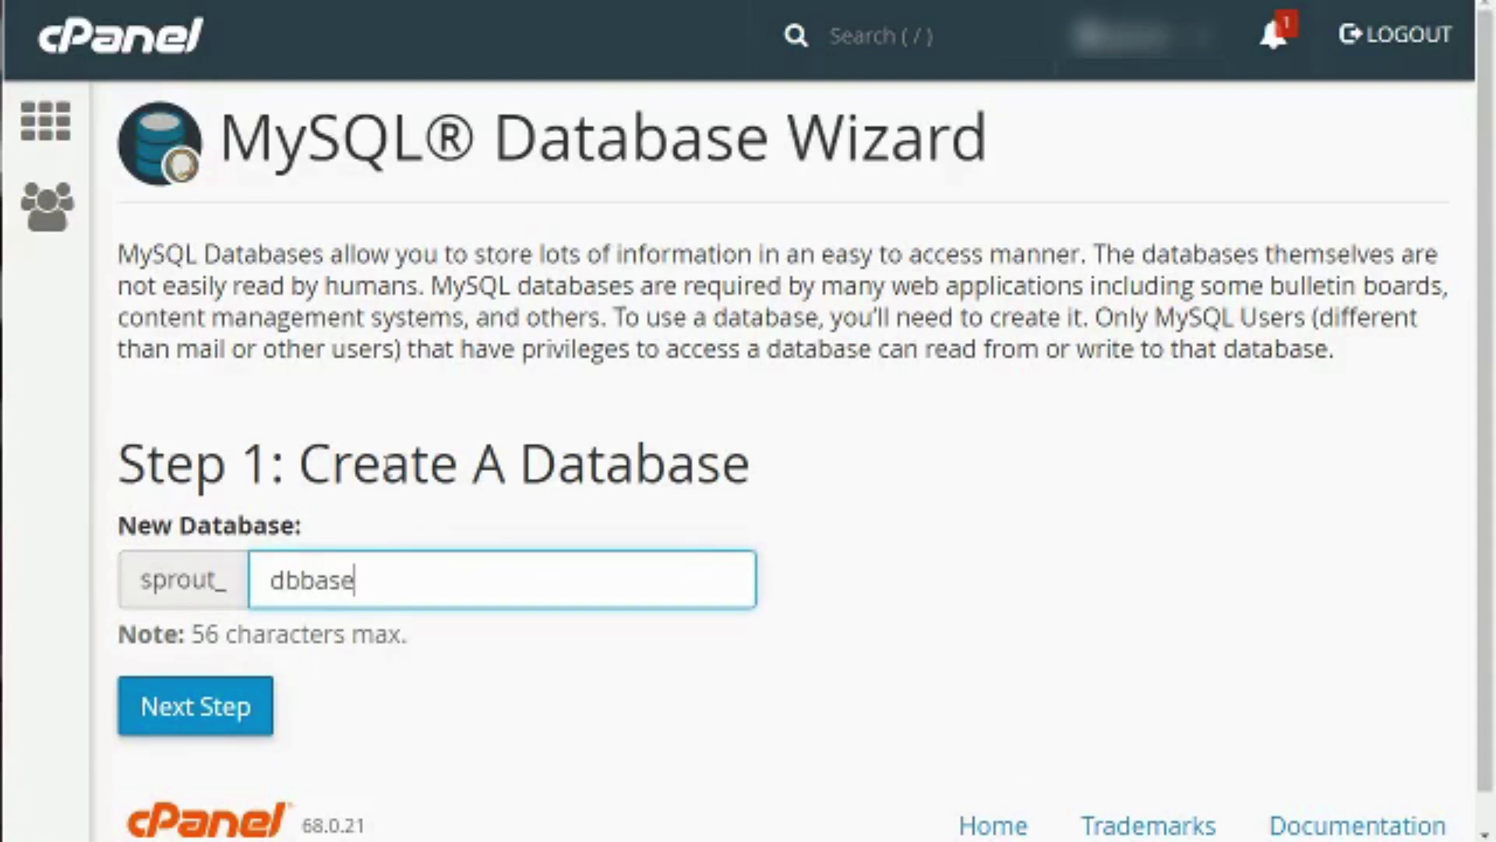
{"action": "left_click", "coordinate": [430, 477]}
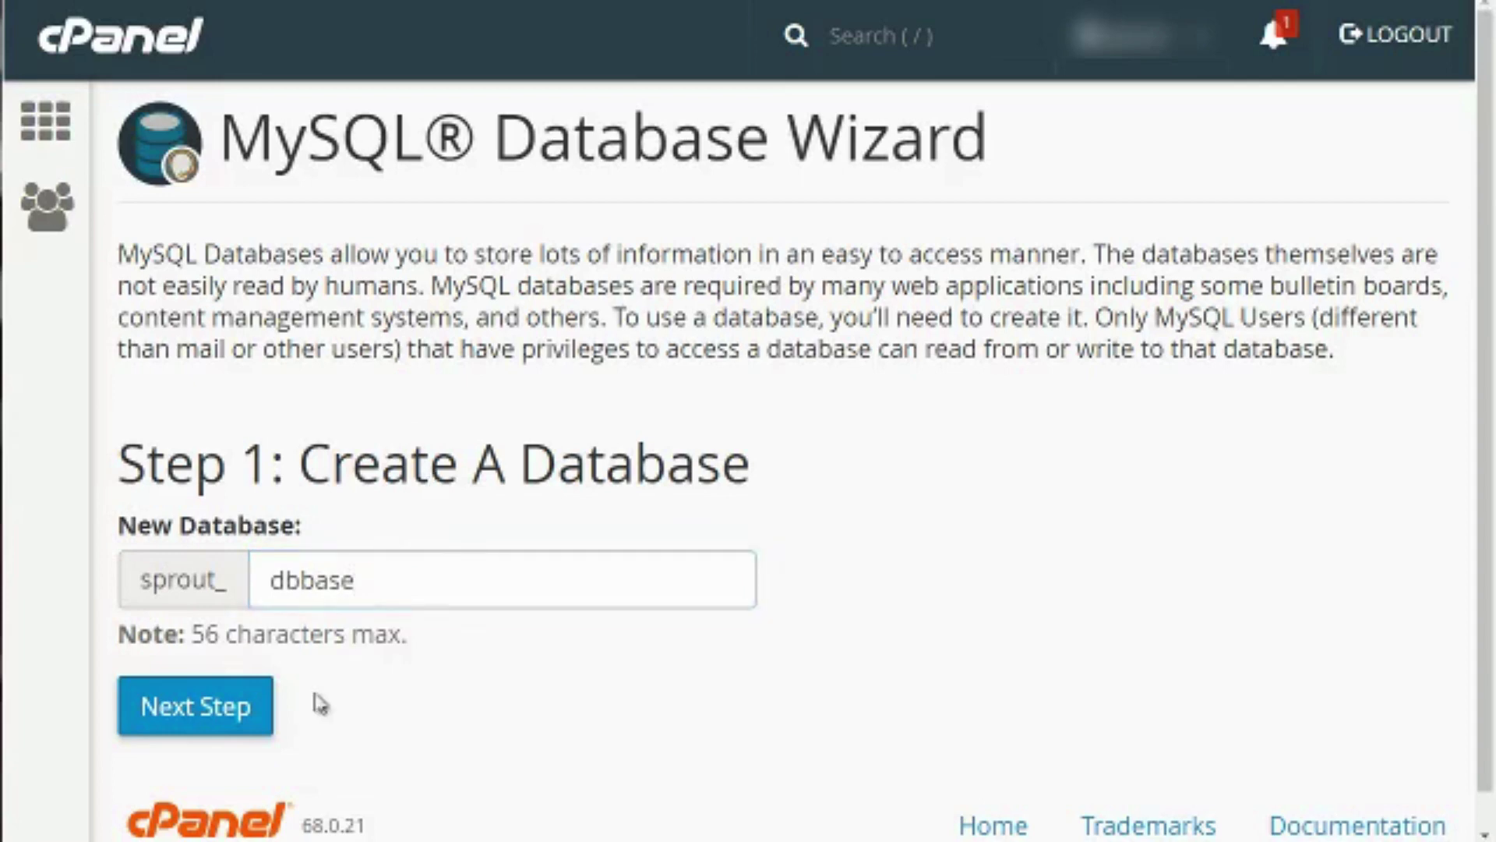
{"action": "left_click", "coordinate": [231, 722]}
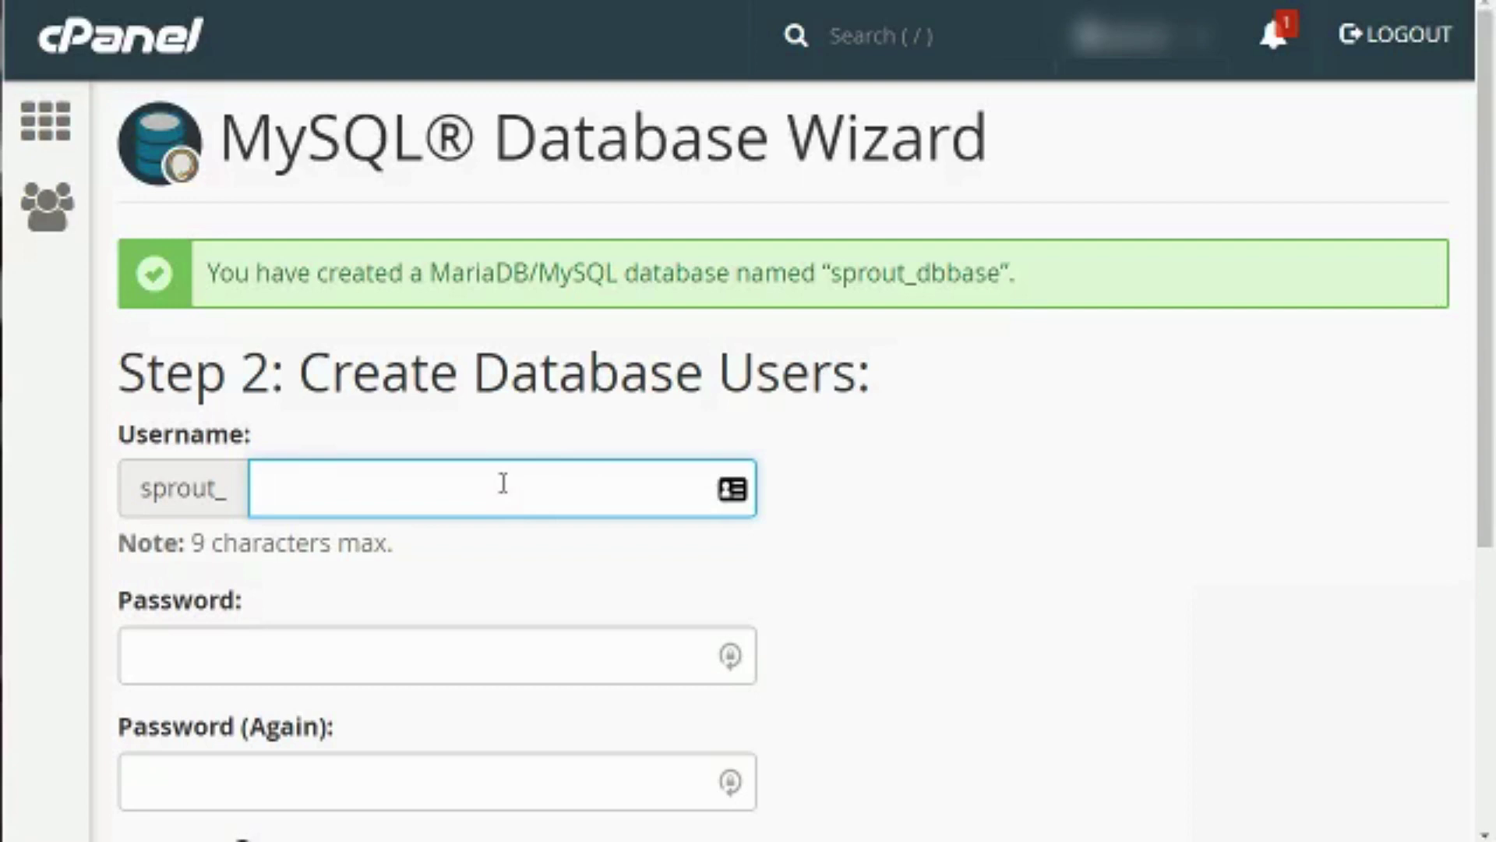
Create the database user user1, filling both password fields with a newly generated password
{"action": "type", "text": "user1"}
{"action": "key", "text": "Tab"}
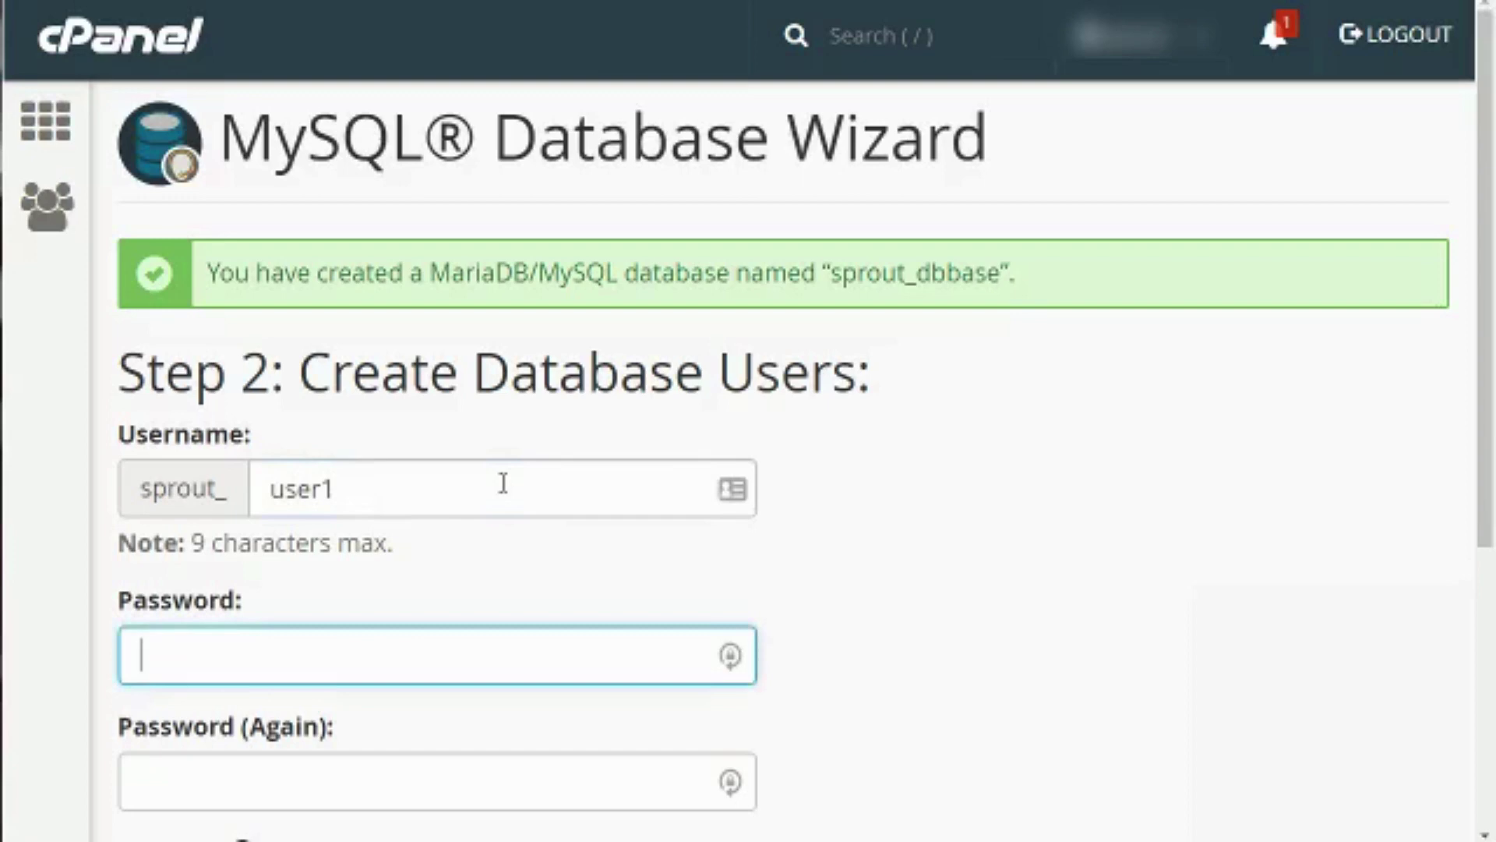
{"action": "scroll", "coordinate": [503, 483], "scroll_direction": "down", "scroll_amount": 3}
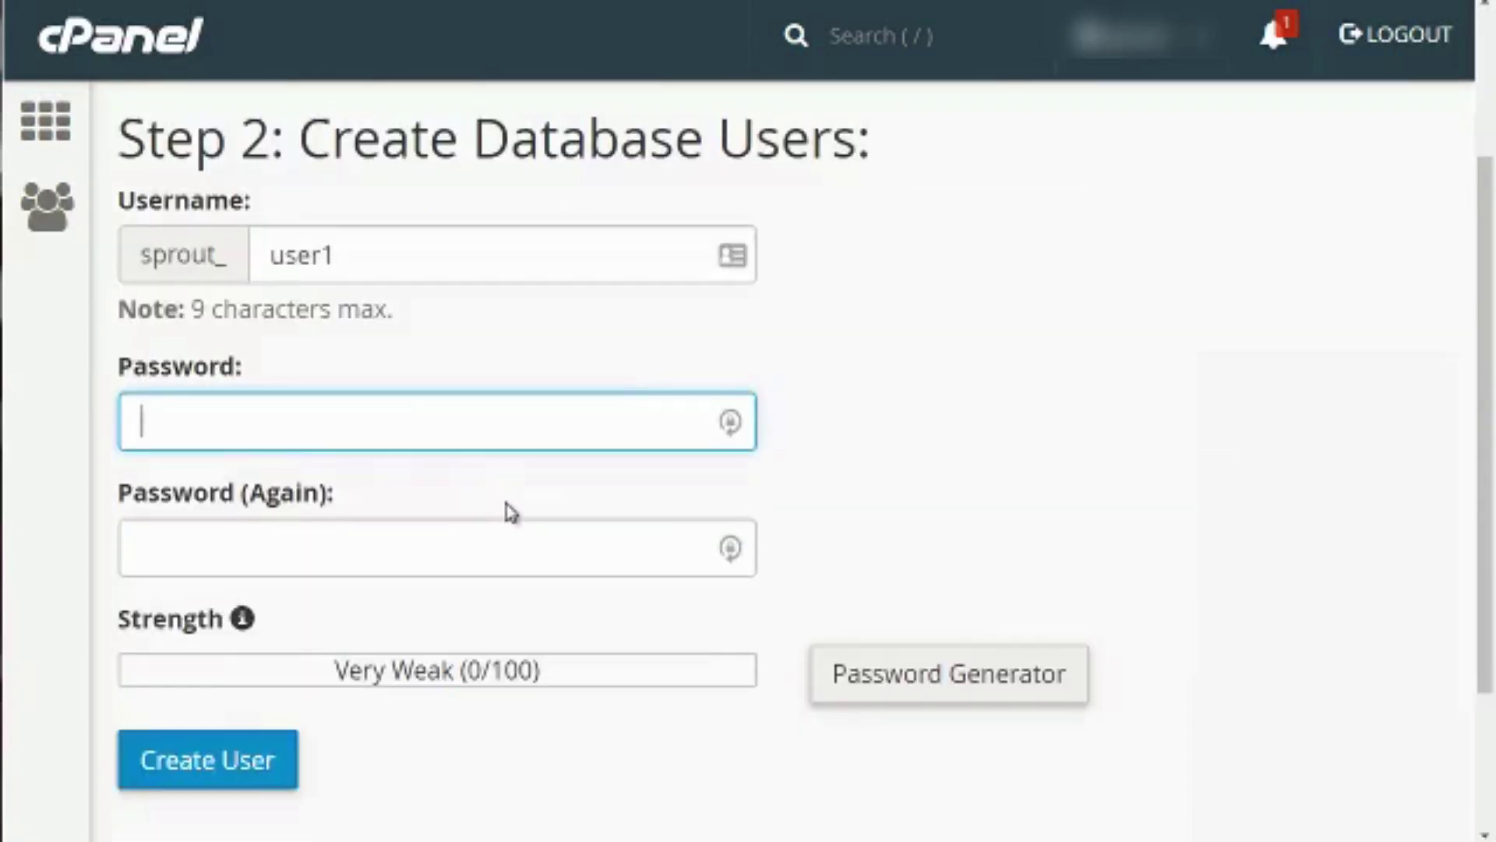
{"action": "left_click", "coordinate": [961, 692]}
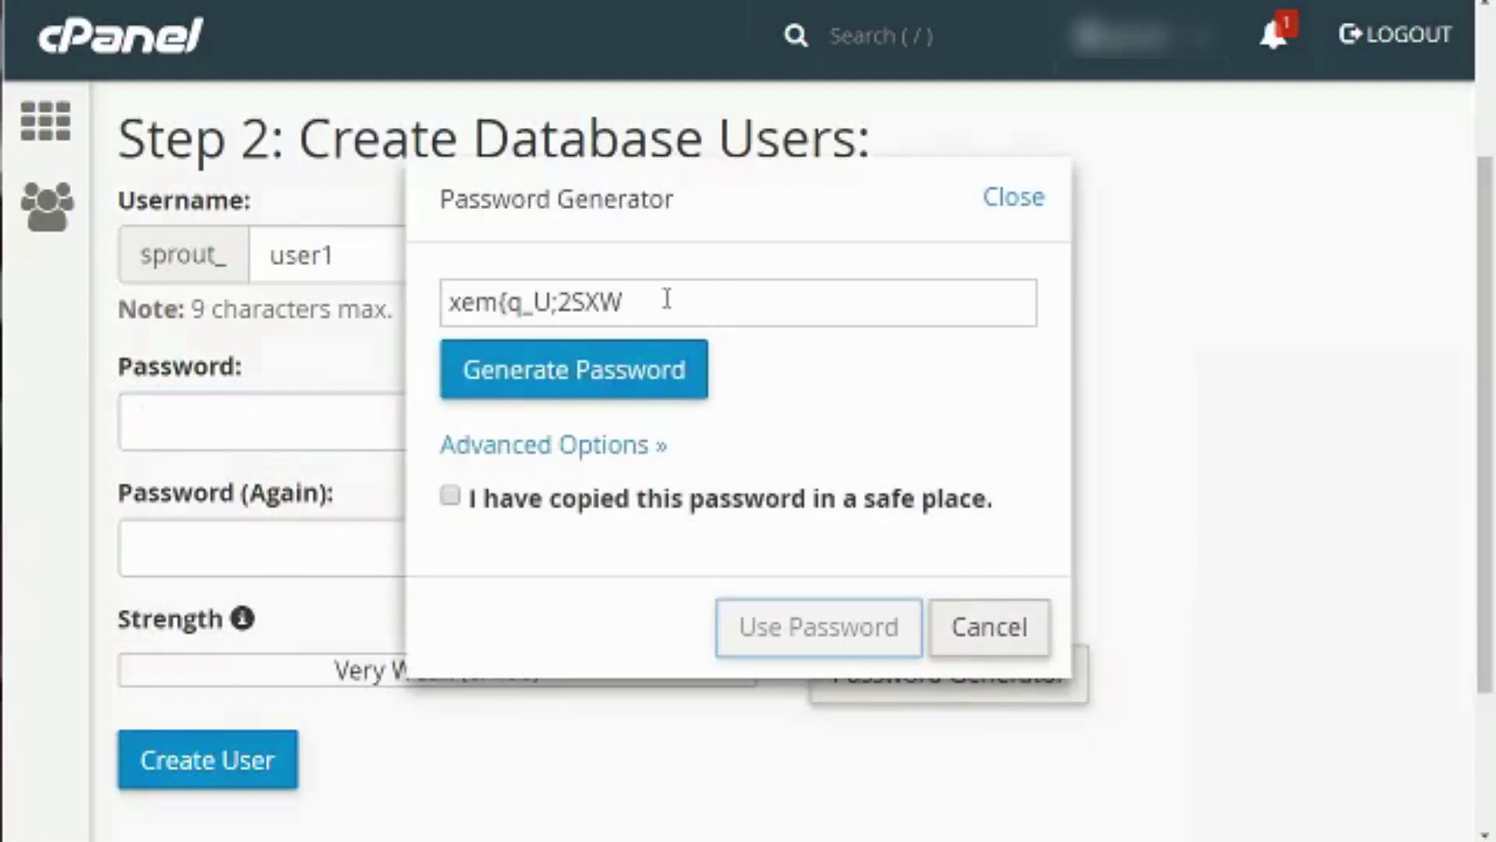
{"action": "left_click_drag", "start_coordinate": [667, 299], "coordinate": [448, 303]}
{"action": "left_click", "coordinate": [568, 390]}
{"action": "left_click", "coordinate": [568, 389]}
{"action": "left_click", "coordinate": [568, 389]}
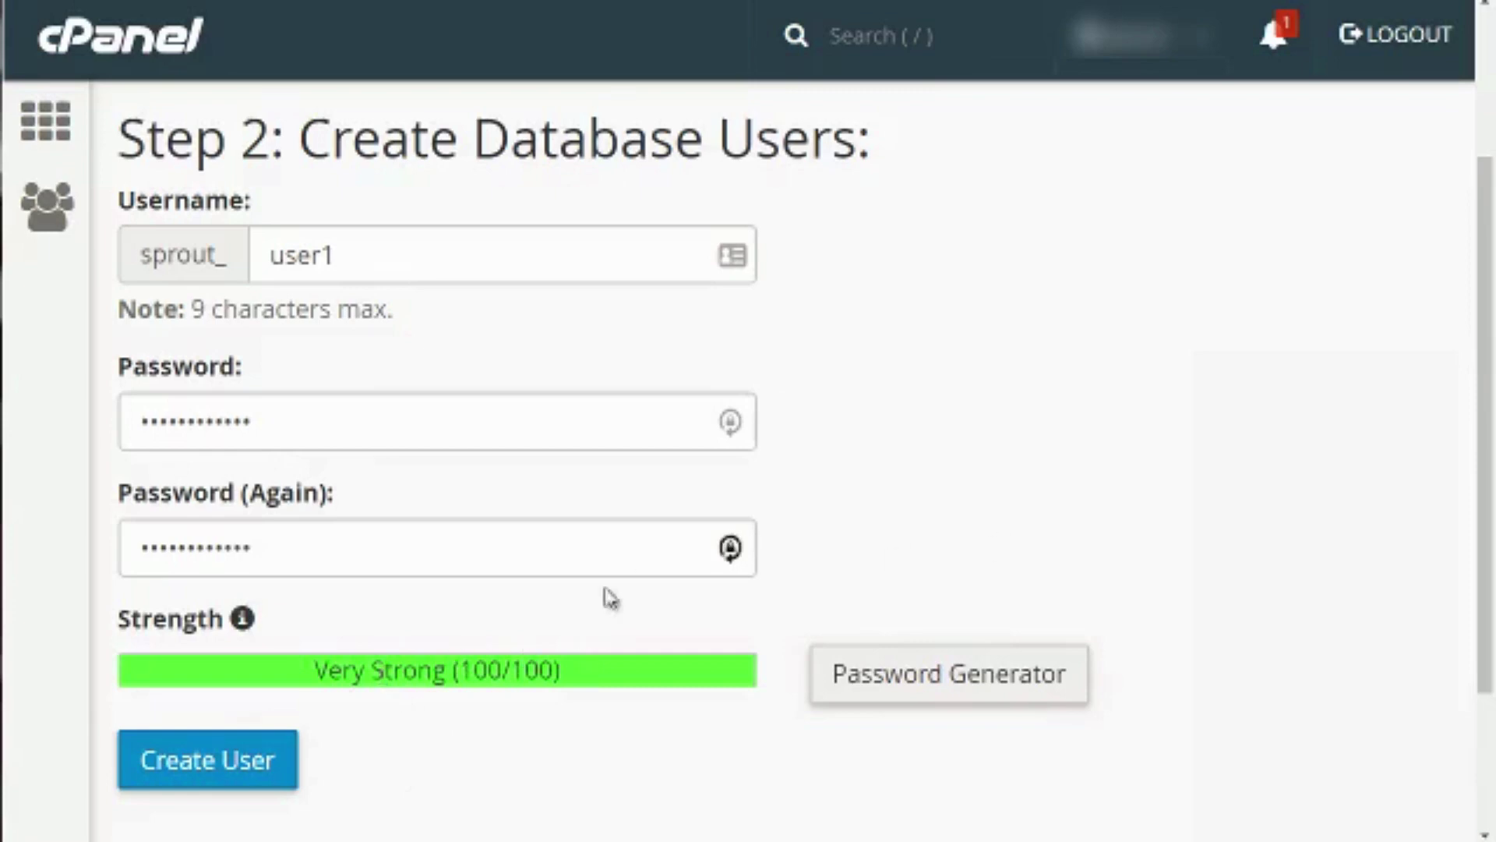
{"action": "scroll", "coordinate": [582, 600], "scroll_direction": "down", "scroll_amount": 3}
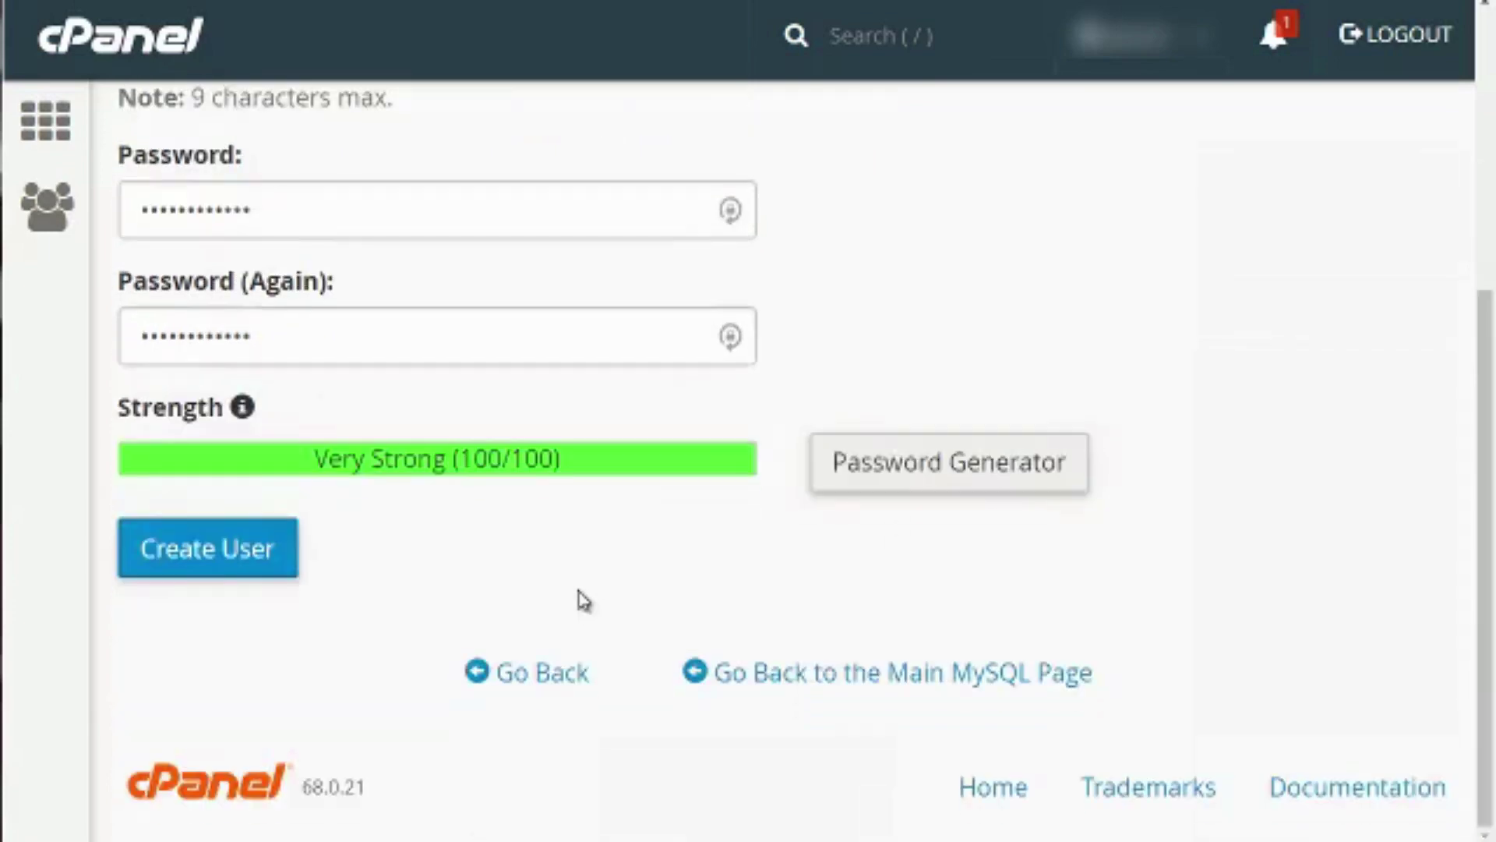
{"action": "left_click", "coordinate": [262, 557]}
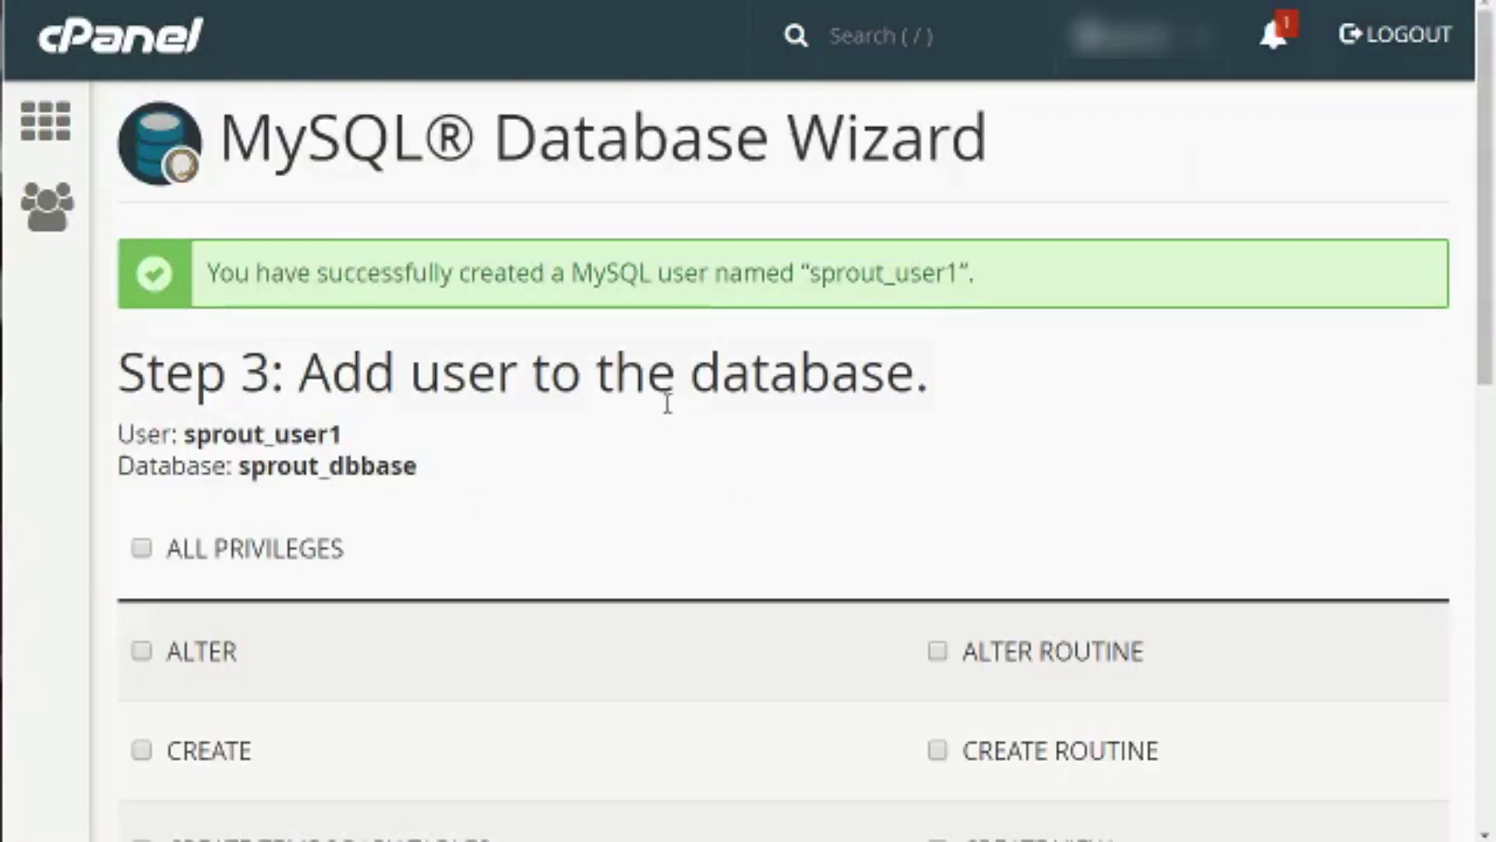
Grant the user sprout_user1 all privileges on the sprout_dbbase database and complete the wizard's user assignment
{"action": "scroll", "coordinate": [665, 422], "scroll_direction": "down", "scroll_amount": 3}
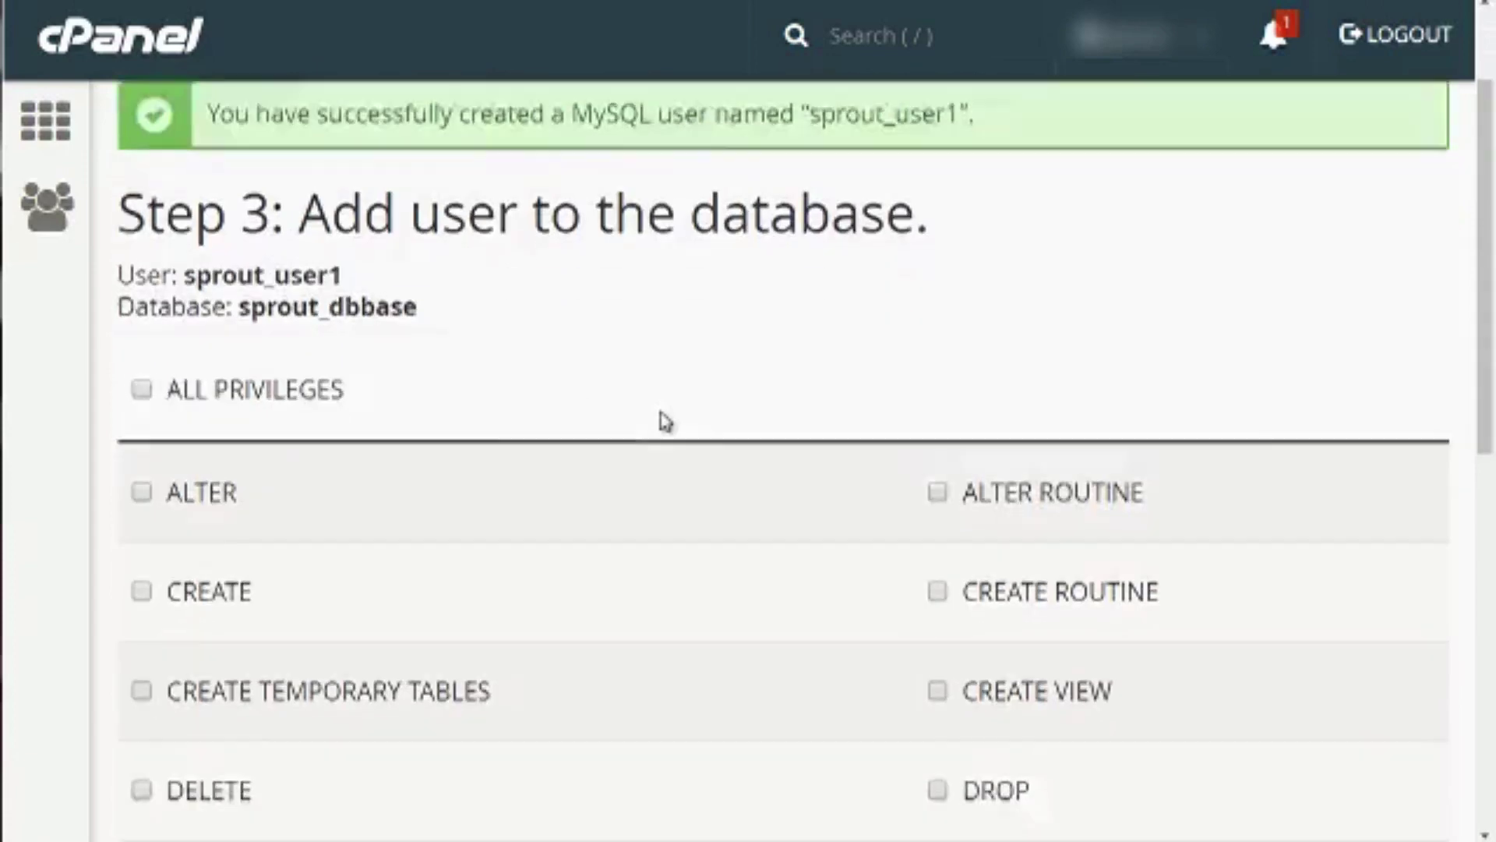
{"action": "scroll", "coordinate": [664, 421], "scroll_direction": "down", "scroll_amount": 2}
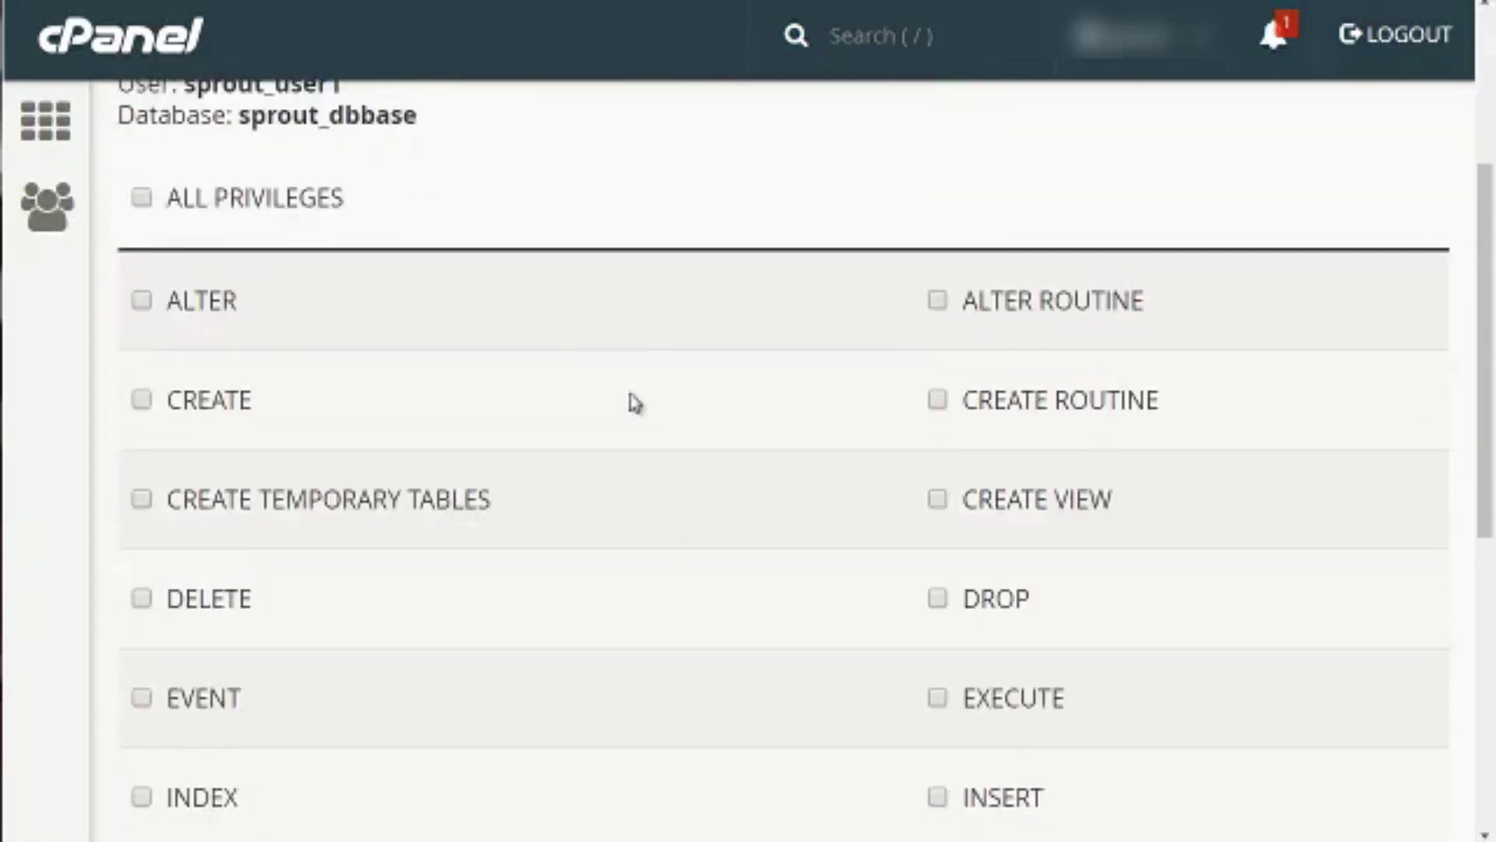
{"action": "left_click", "coordinate": [141, 197]}
{"action": "scroll", "coordinate": [678, 537], "scroll_direction": "down", "scroll_amount": 5}
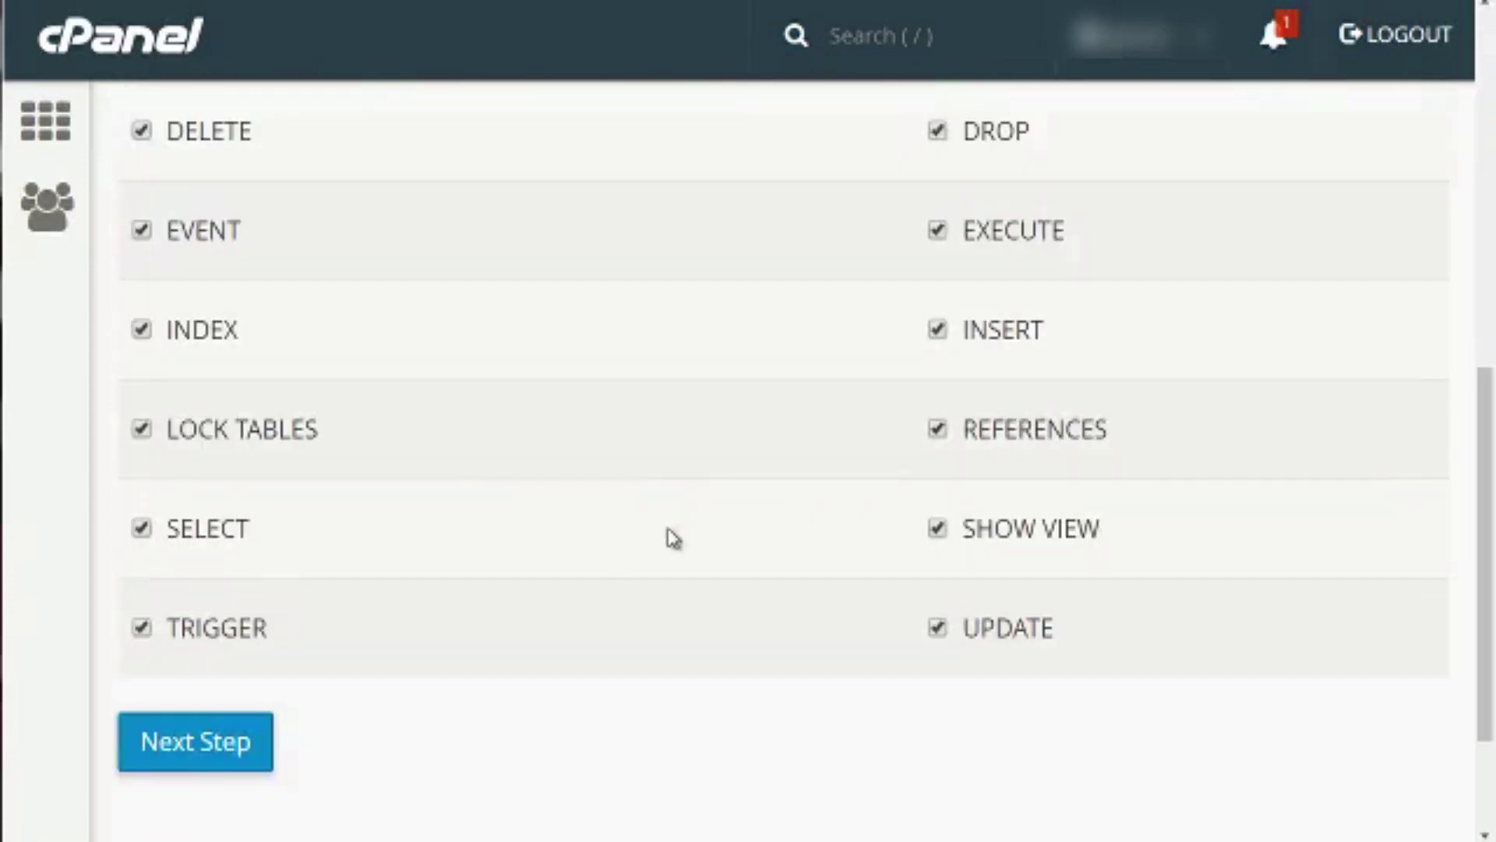
{"action": "left_click", "coordinate": [154, 760]}
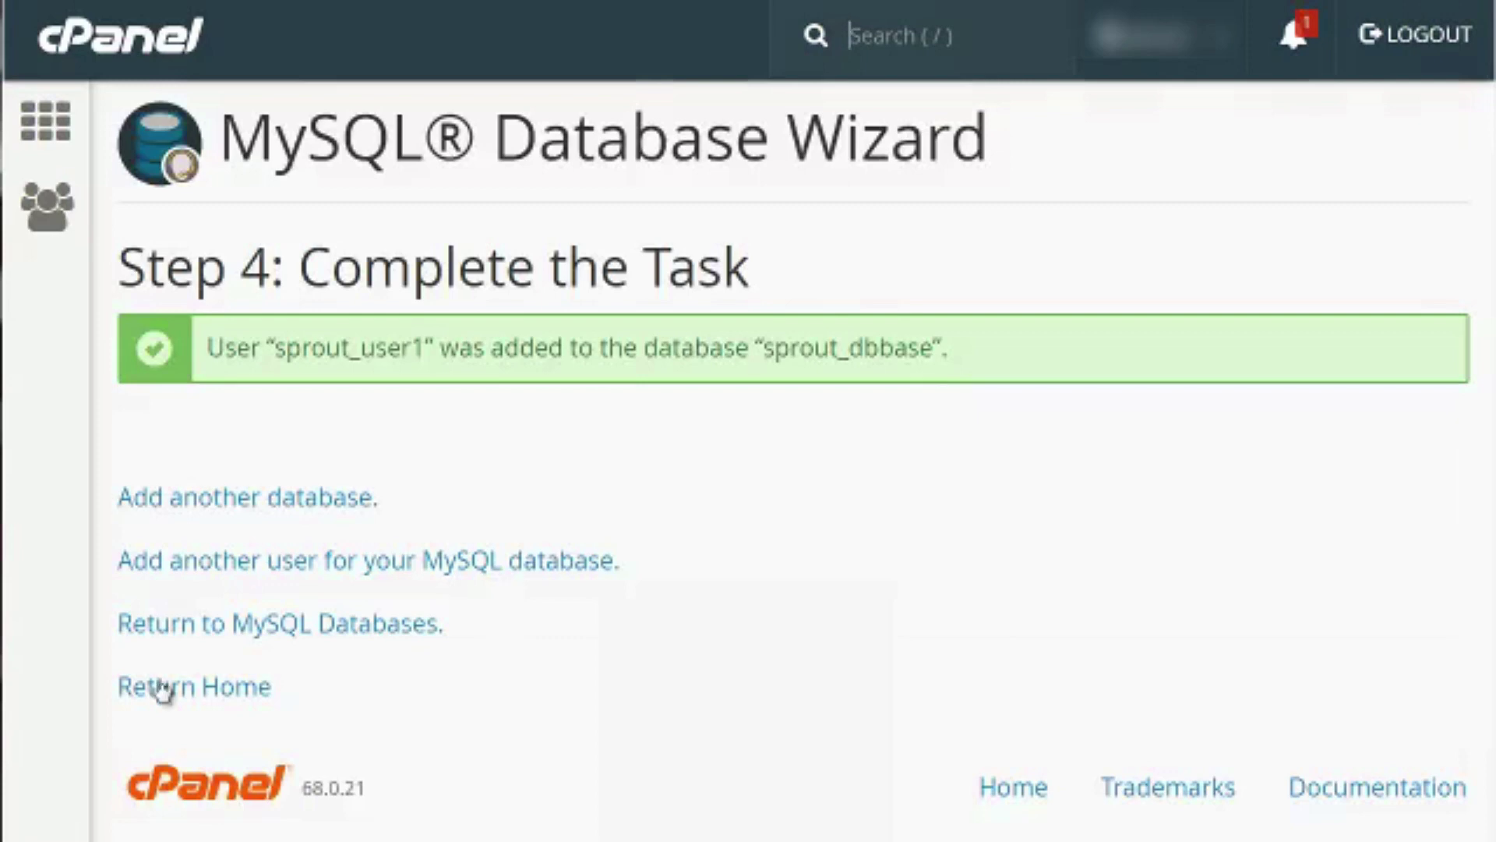
Open a blank Notepad window and move it below the wizard's confirmation message
{"action": "key", "text": "super"}
{"action": "left_click", "coordinate": [62, 225]}
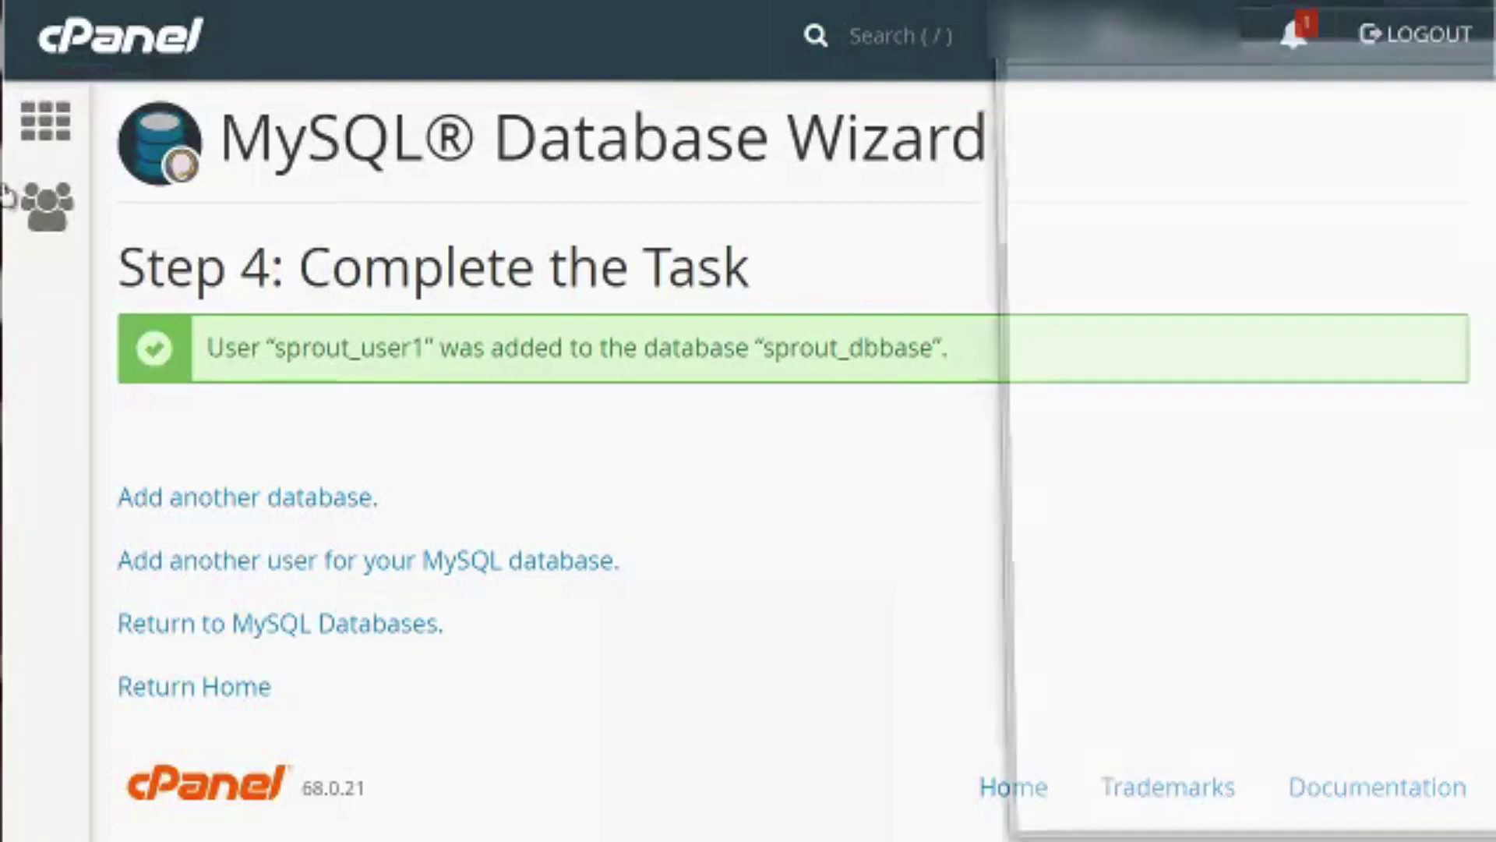
{"action": "left_click_drag", "start_coordinate": [1262, 19], "coordinate": [627, 511]}
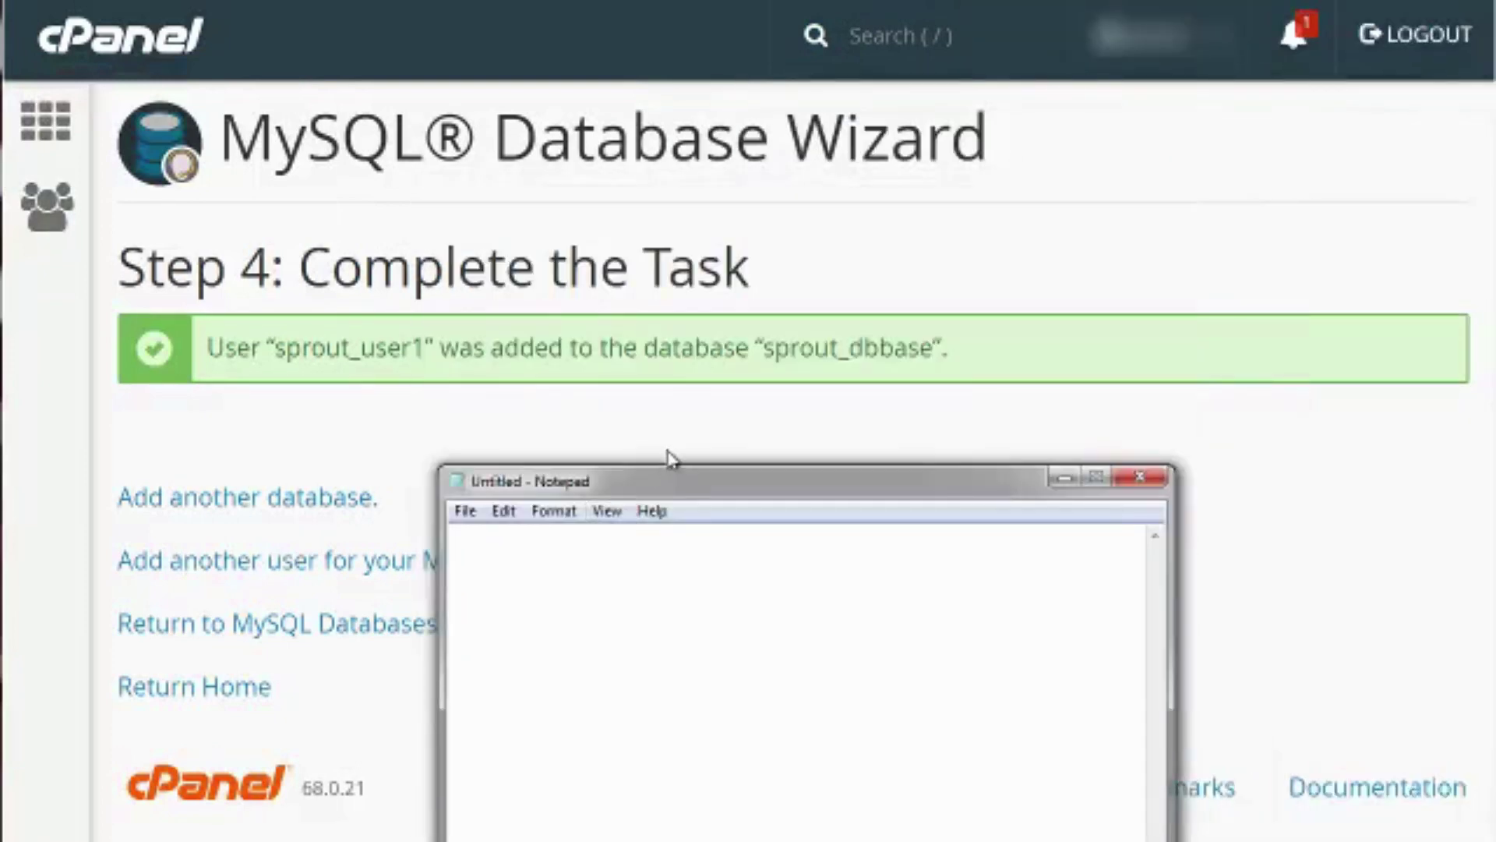
Copy the database name from the confirmation message and record it in Notepad as "db = sprout_dbbase"
{"action": "left_click", "coordinate": [368, 349]}
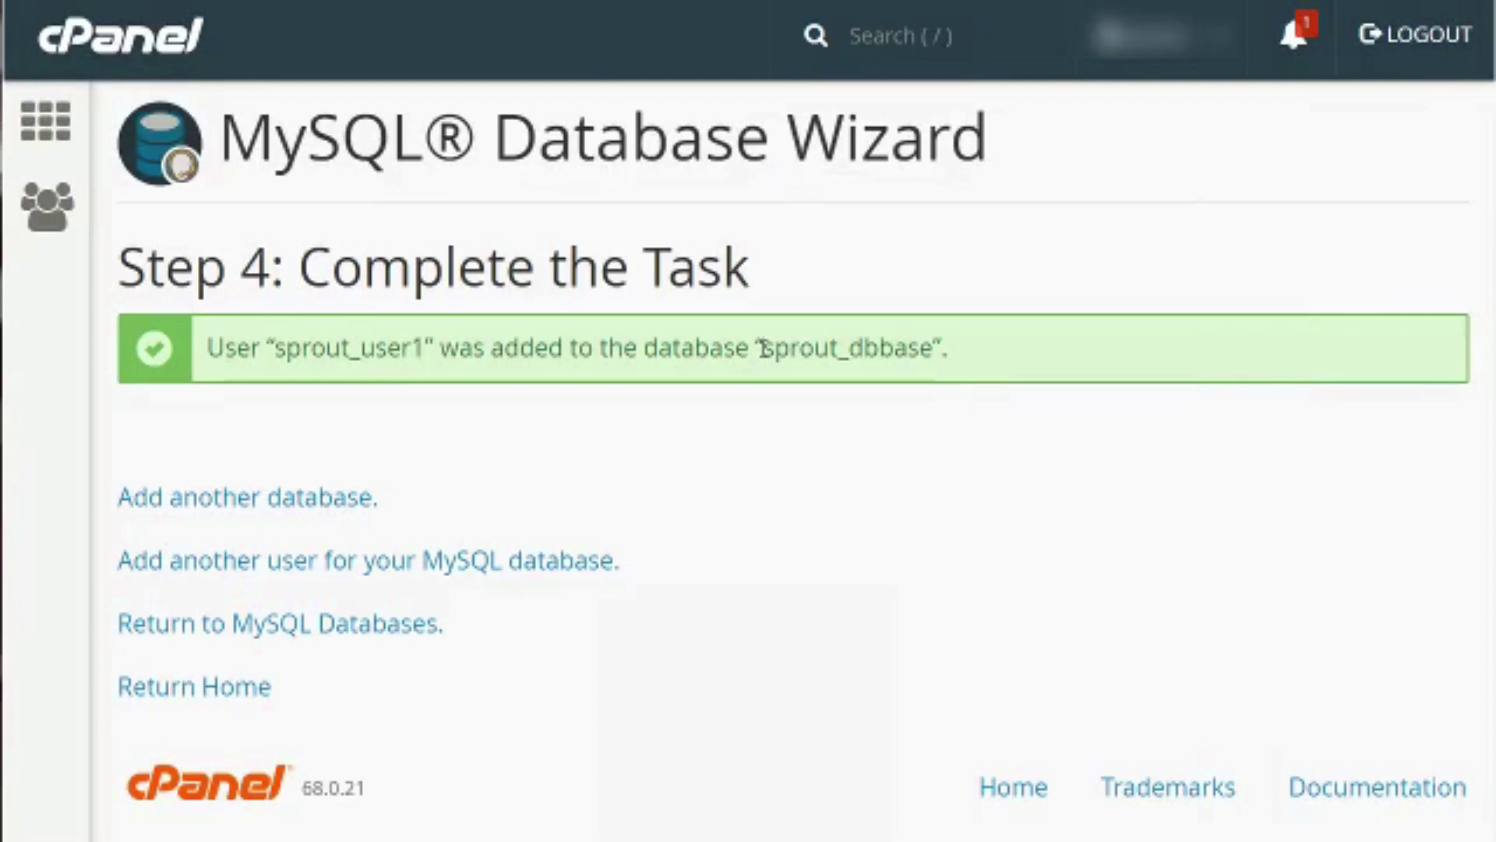
{"action": "left_click_drag", "start_coordinate": [762, 348], "coordinate": [932, 349]}
{"action": "key", "text": "ctrl+c"}
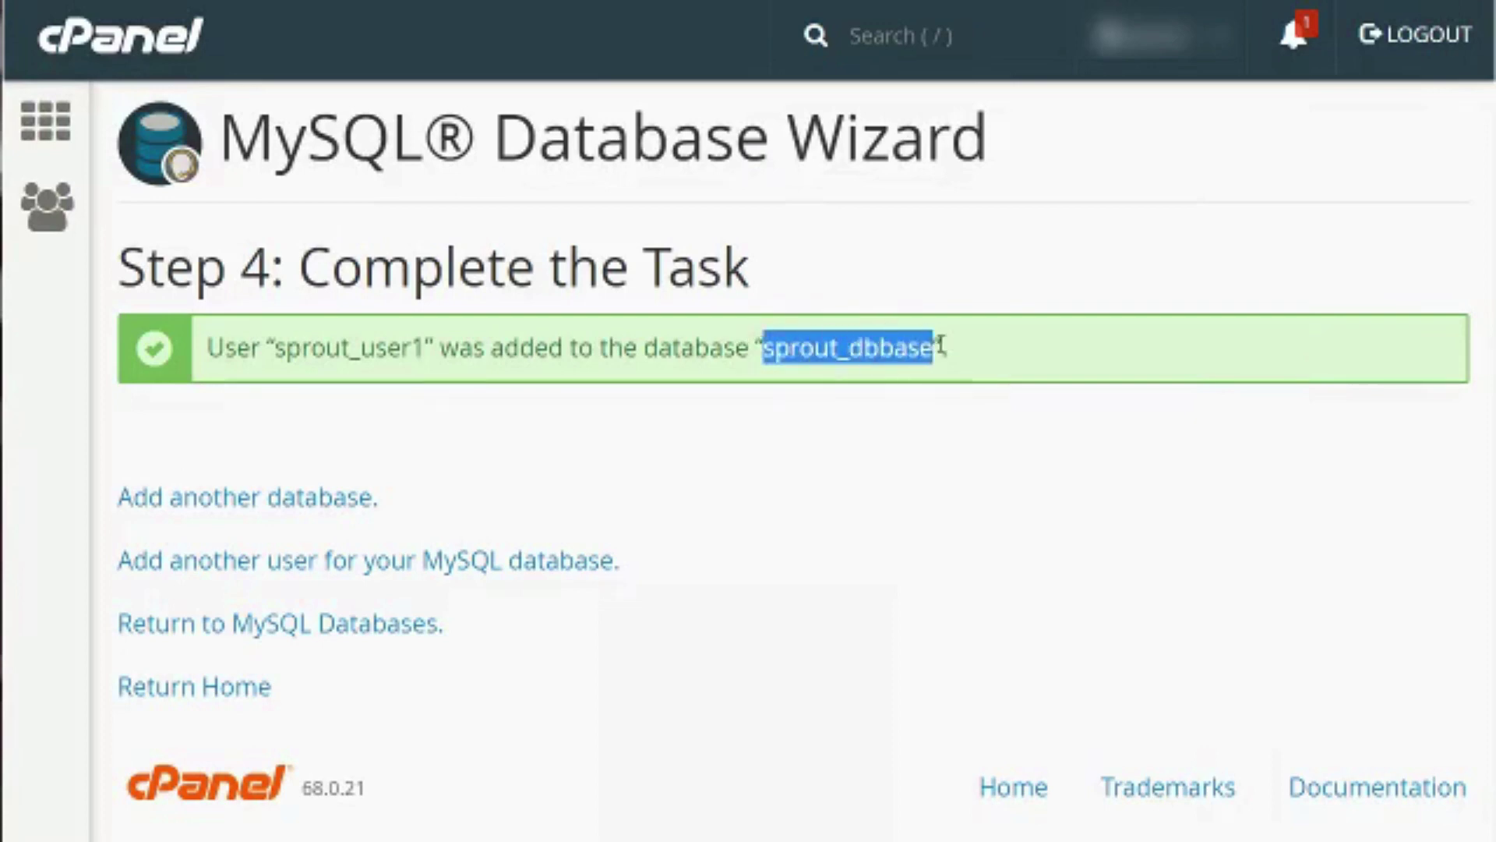
{"action": "key", "text": "alt+Tab"}
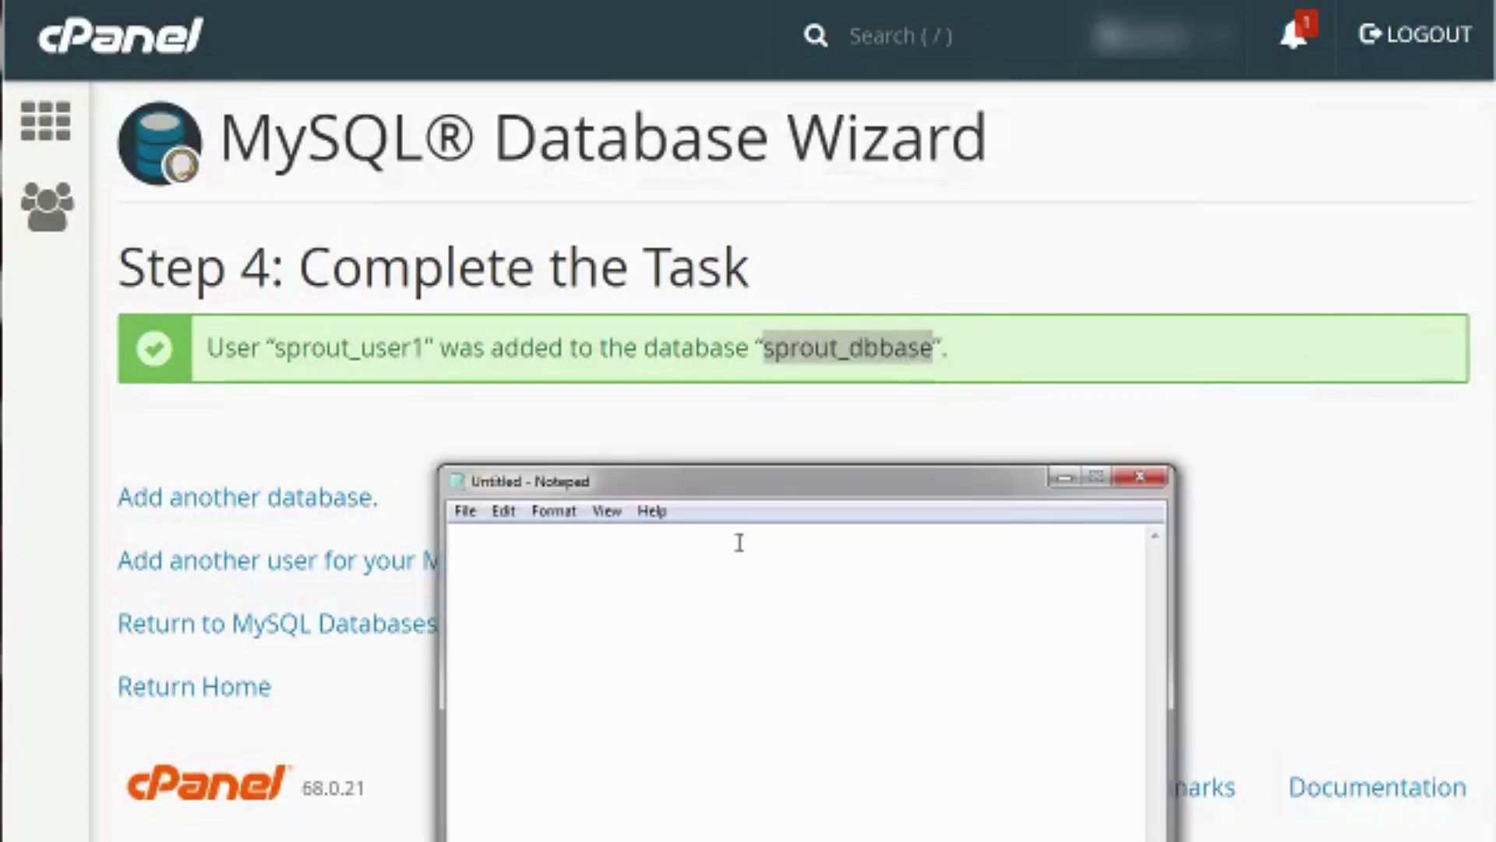
{"action": "type", "text": "db="}
{"action": "key", "text": "BackSpace"}
{"action": "type", "text": "="}
{"action": "key", "text": "ctrl+v"}
{"action": "key", "text": "Return"}
Copy the database user name from the confirmation message into a second Notepad line, "user = sprout_user1", and return to the wizard
{"action": "left_click_drag", "start_coordinate": [428, 348], "coordinate": [275, 348]}
{"action": "key", "text": "ctrl+c"}
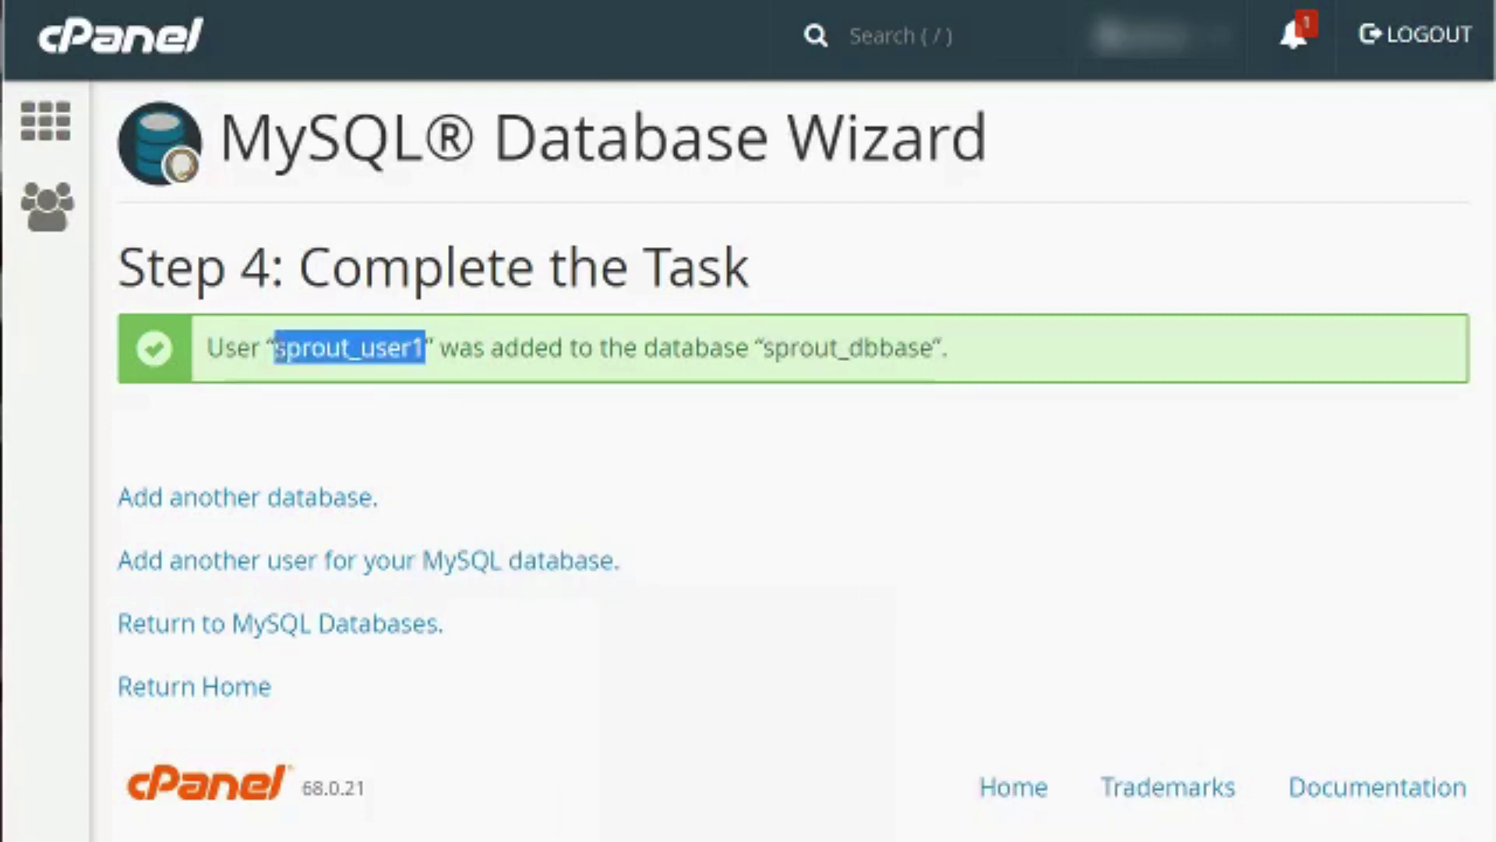
{"action": "key", "text": "alt+Tab"}
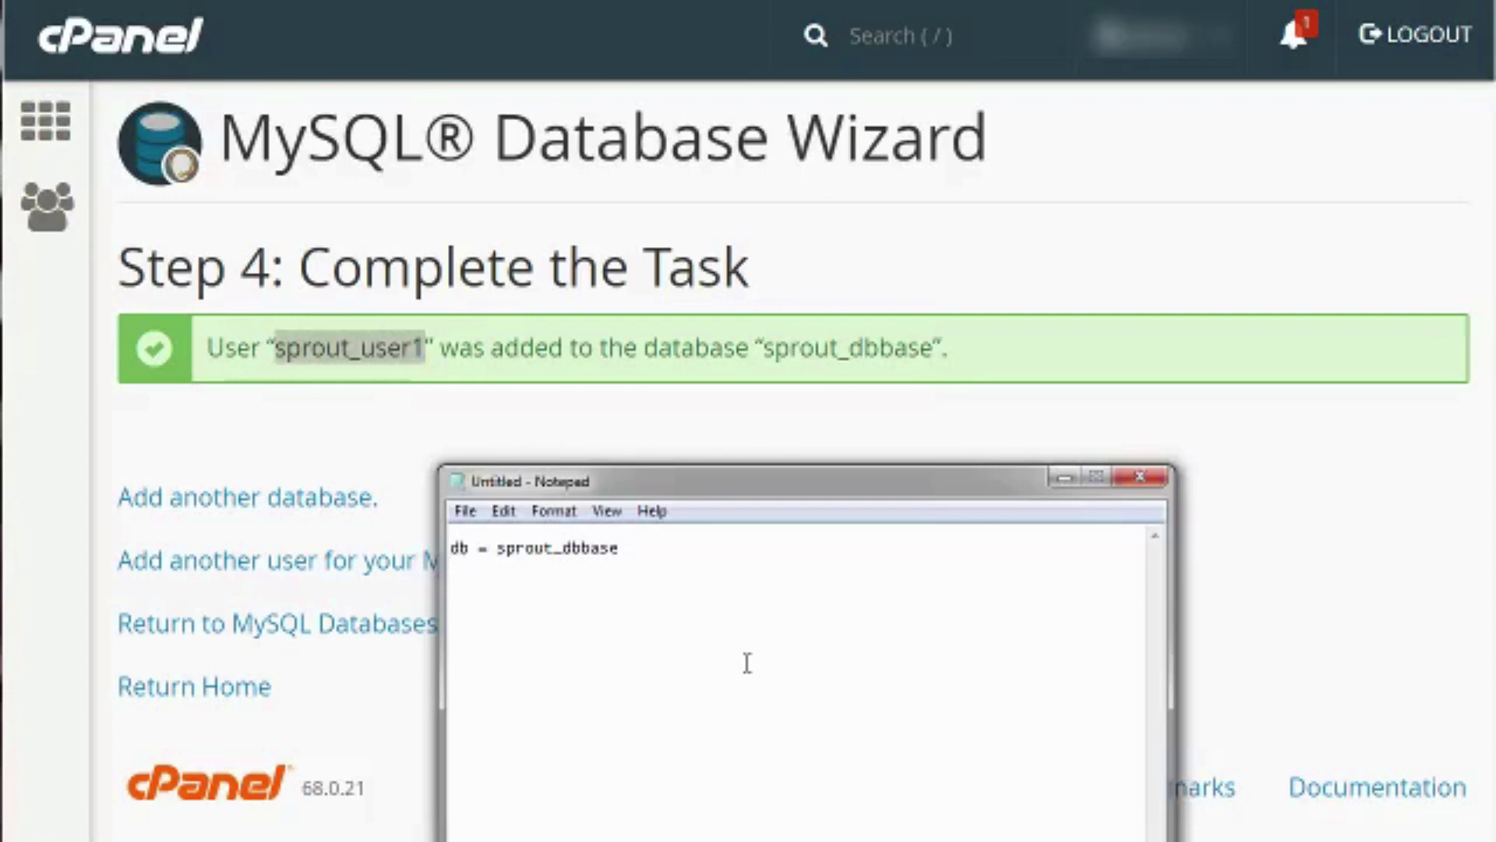
{"action": "type", "text": "user ="}
{"action": "key", "text": "ctrl+v"}
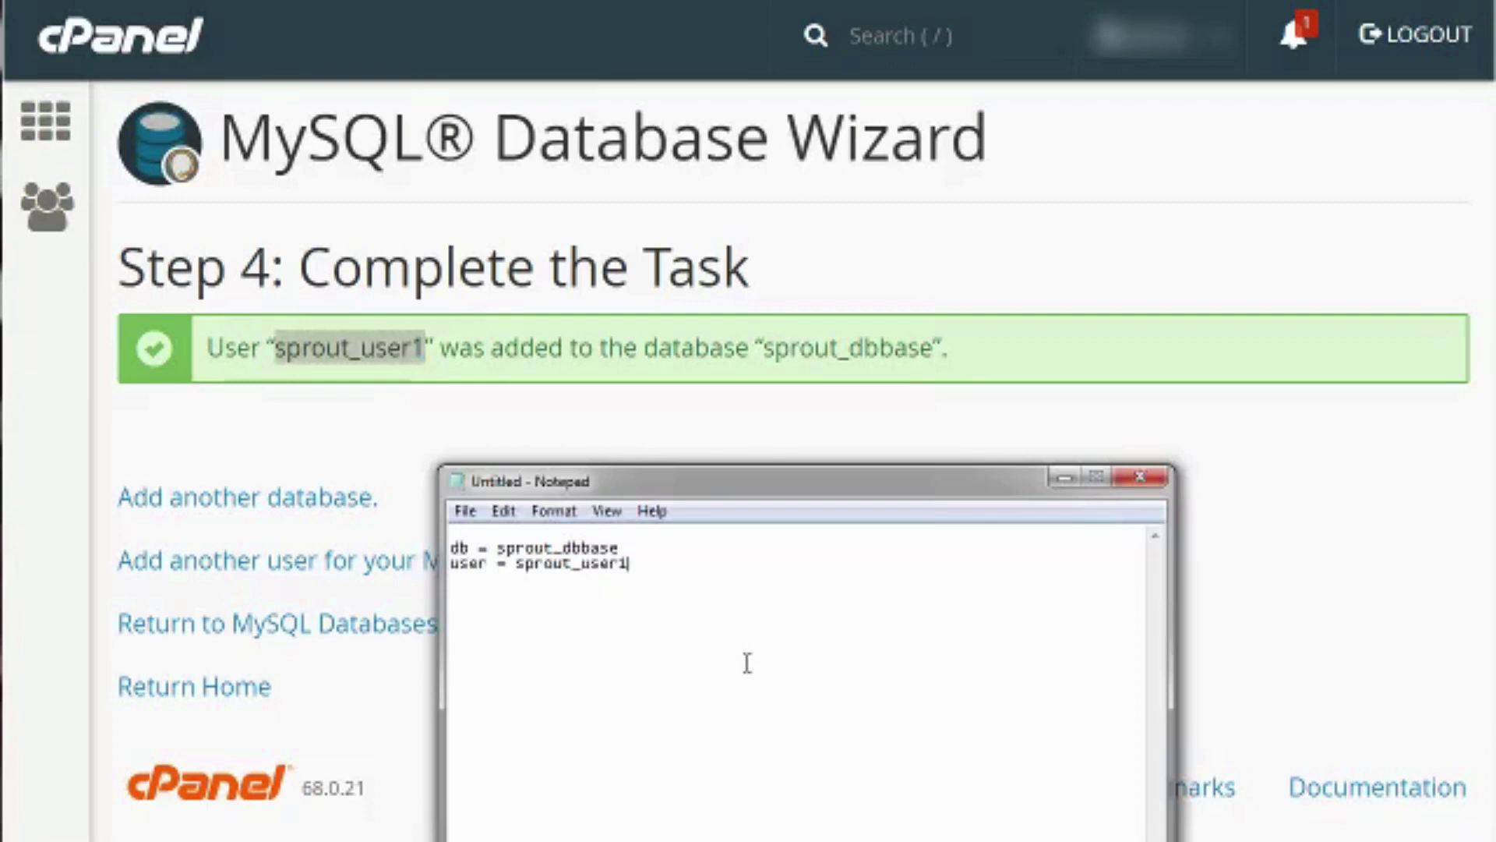
{"action": "left_click", "coordinate": [881, 397]}
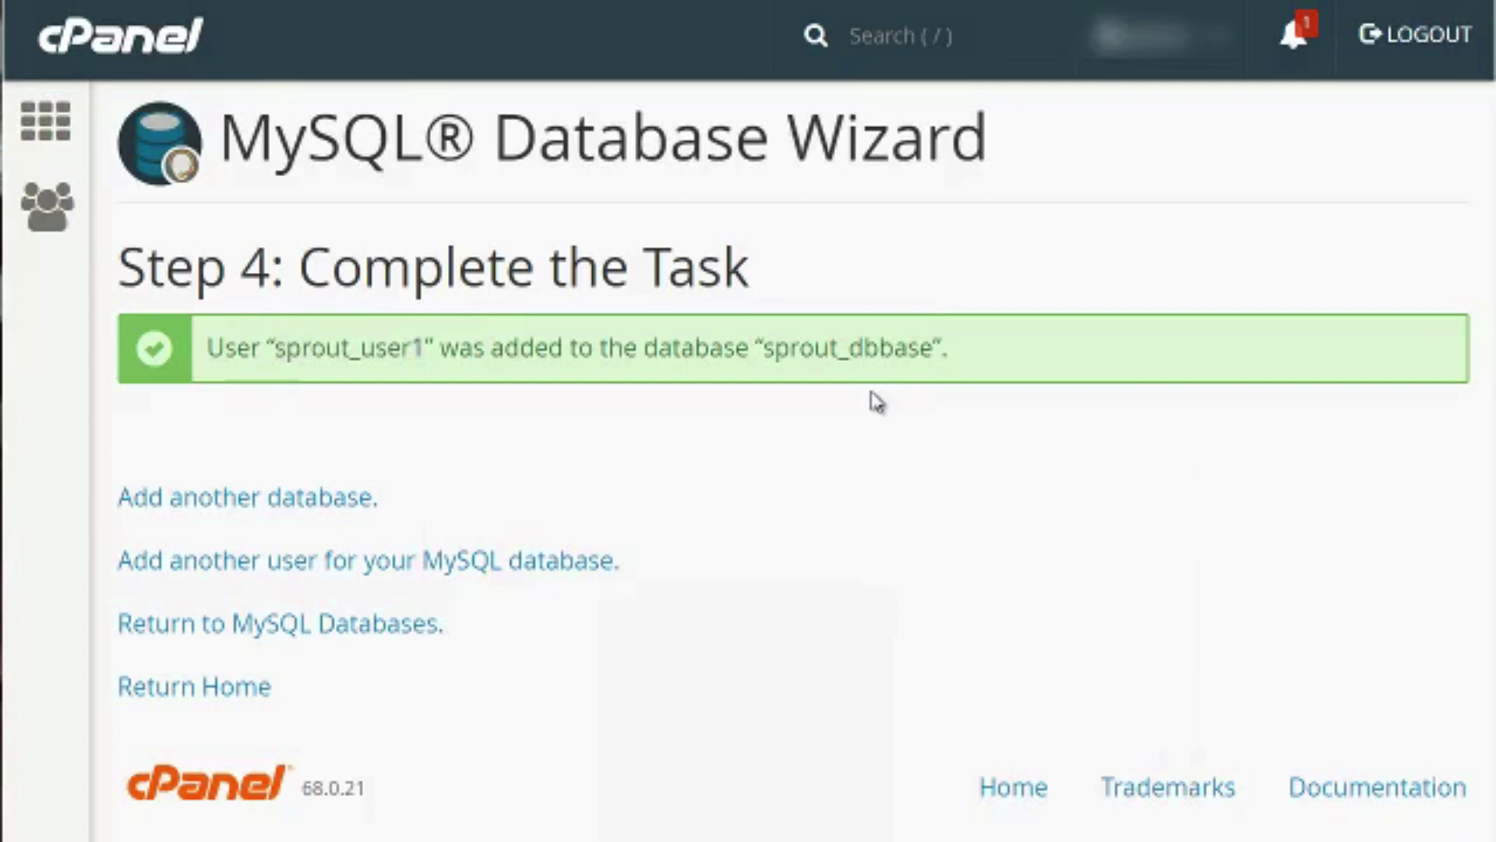
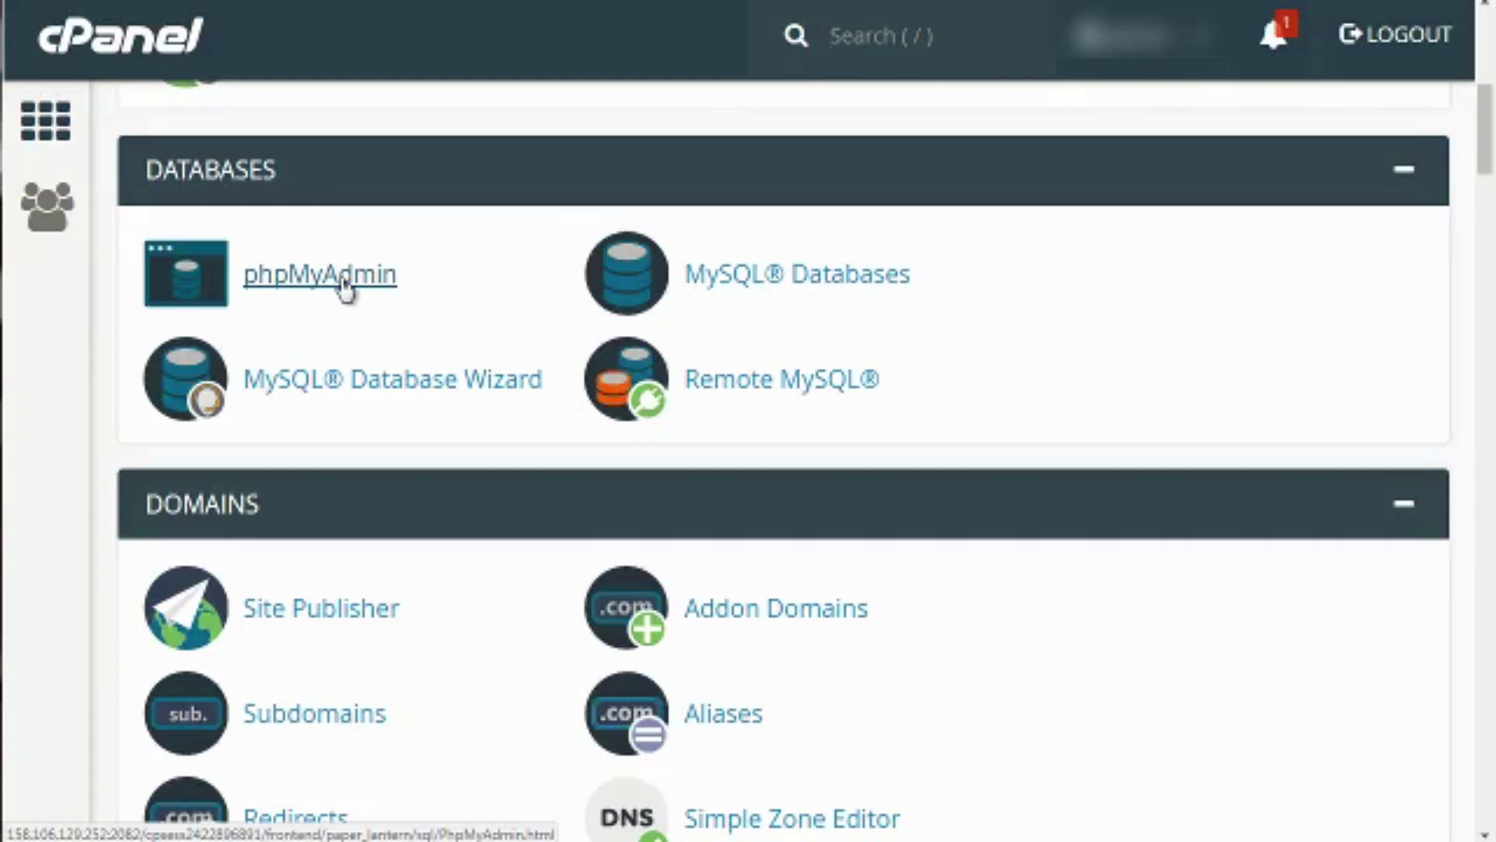
Open phpMyAdmin from the Databases section, then expand and select the sprout_dbbase database
{"action": "left_click", "coordinate": [343, 282]}
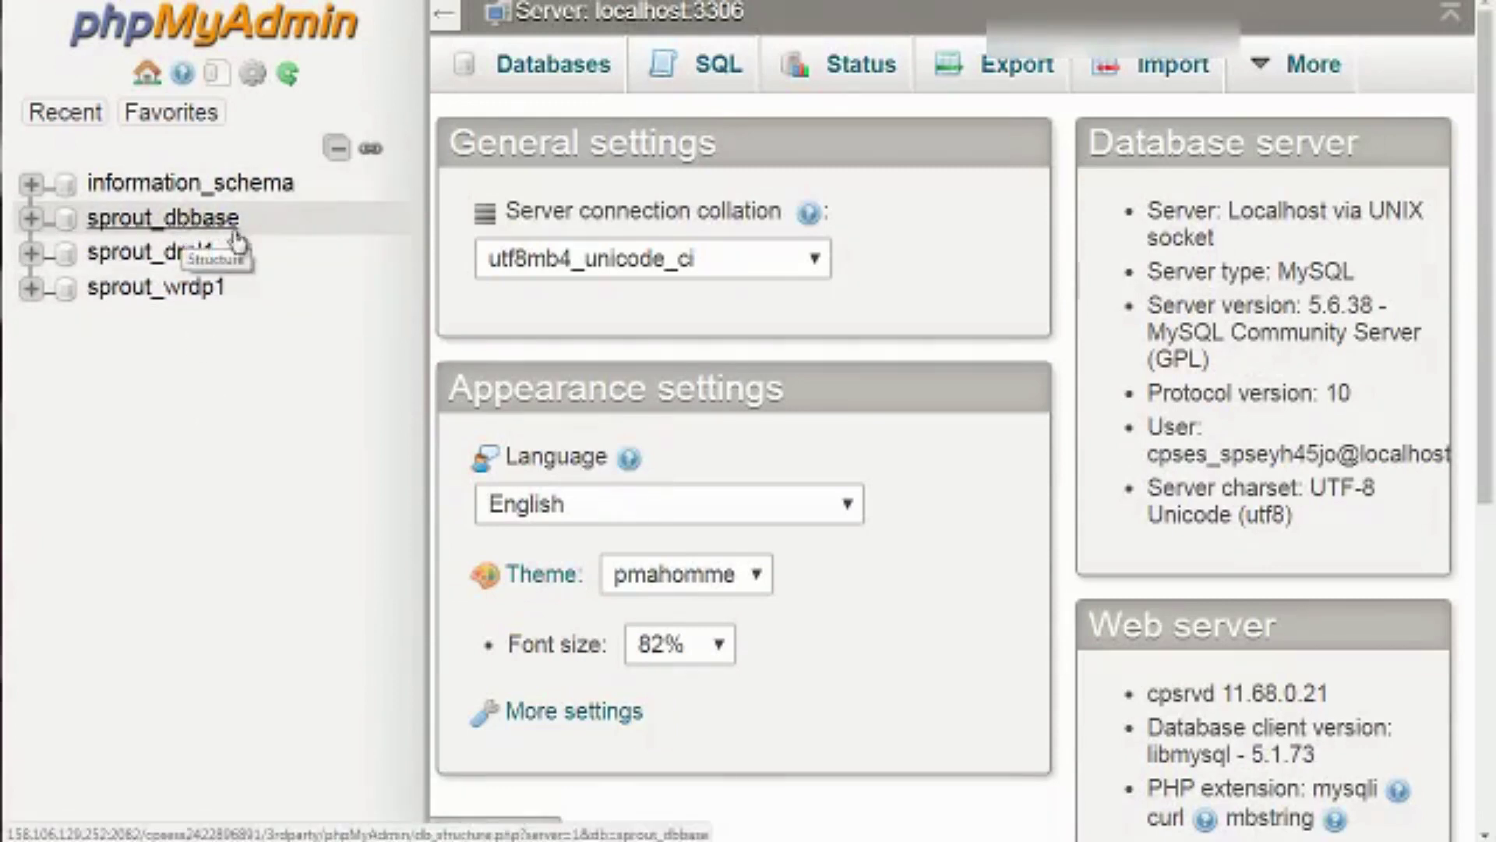
{"action": "left_click", "coordinate": [32, 222]}
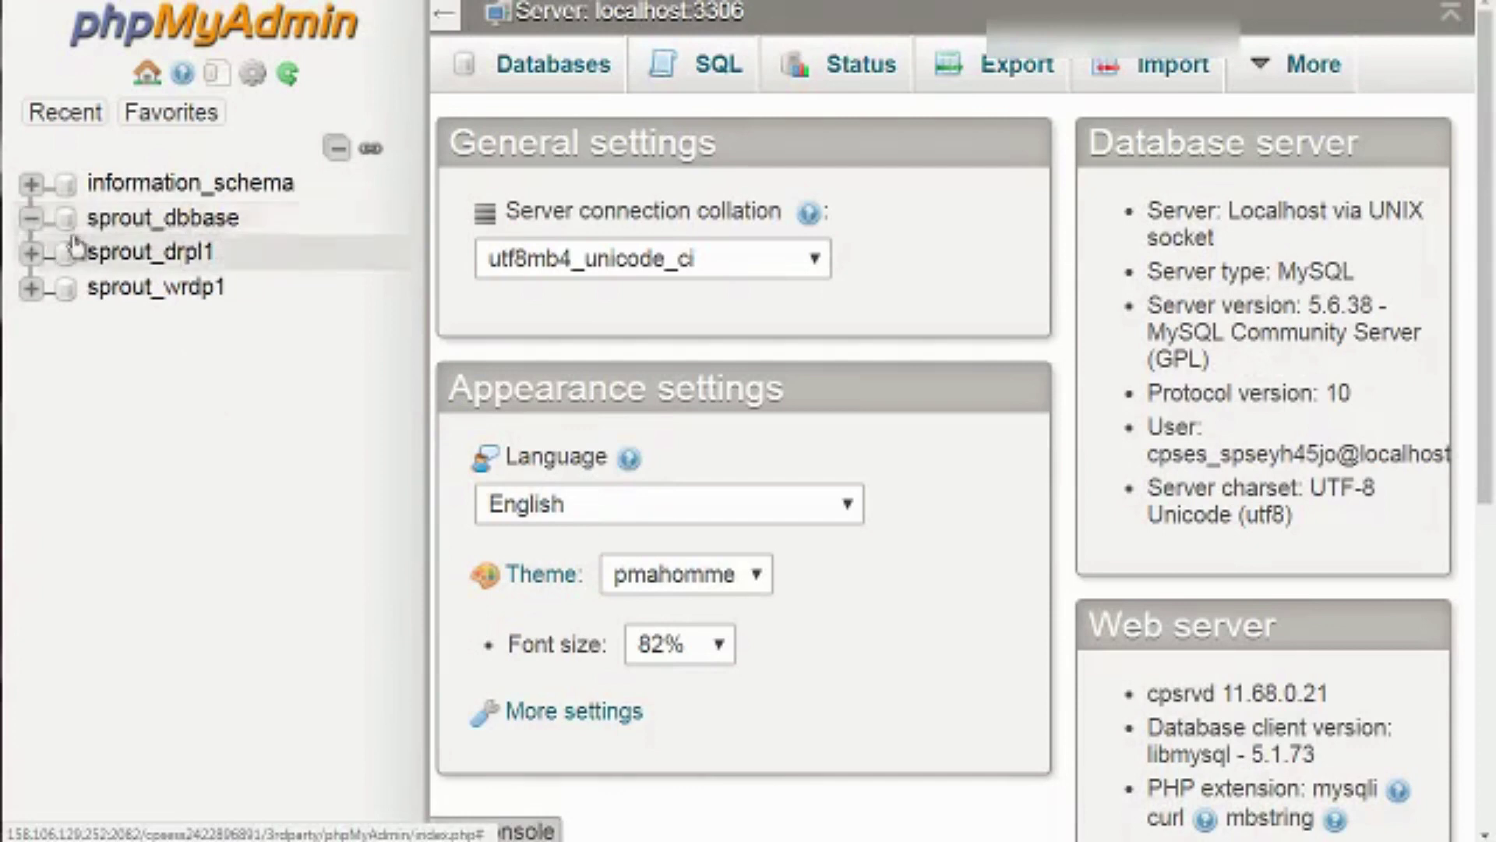
{"action": "left_click", "coordinate": [129, 222]}
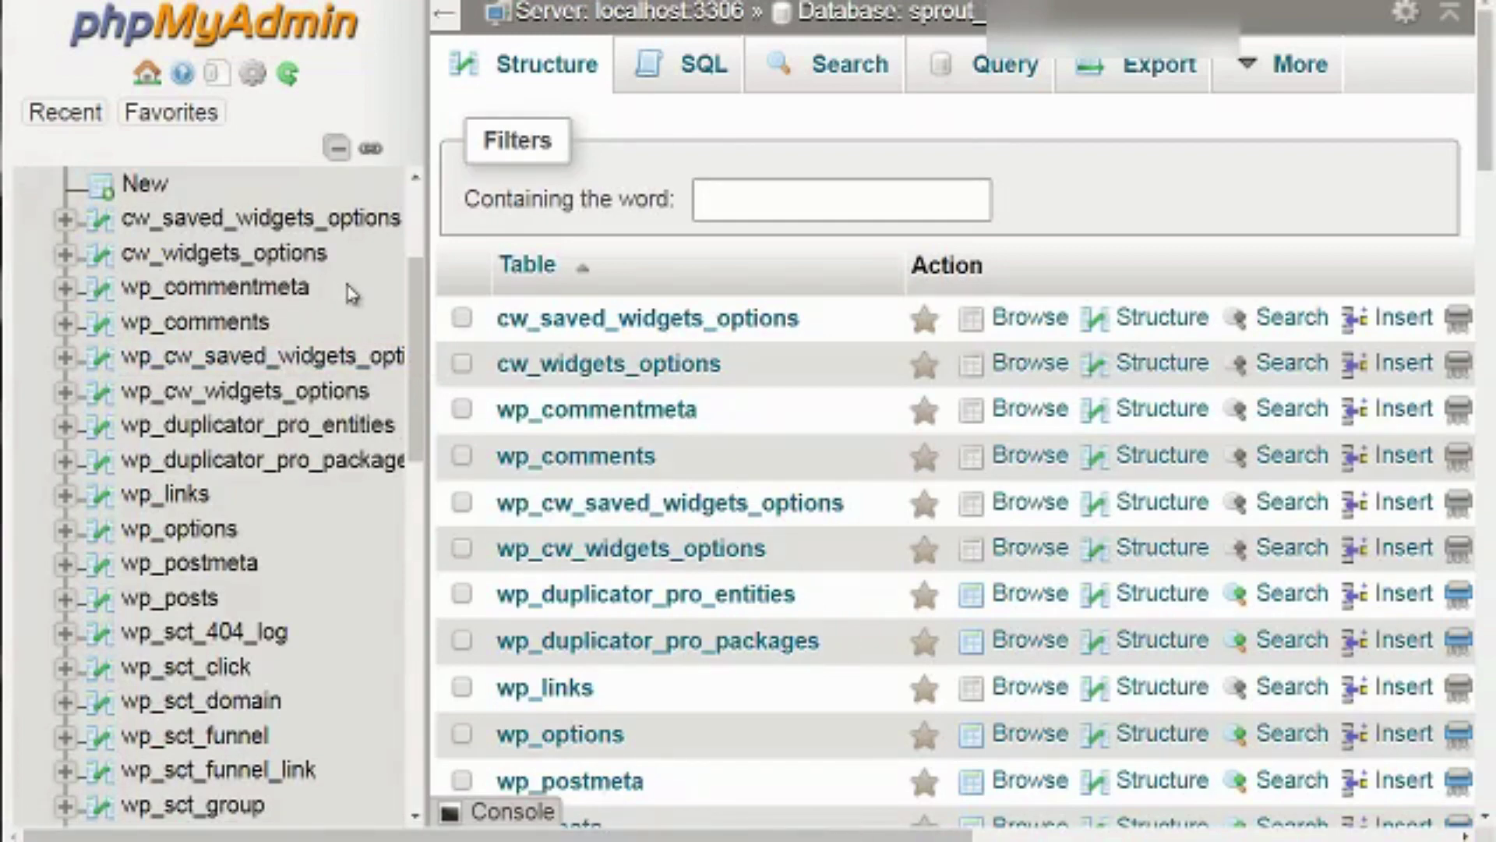
Look through the tables of the sprout_wrdp1 database and browse the contents of wp_comments
{"action": "scroll", "coordinate": [295, 300], "scroll_direction": "down", "scroll_amount": 3}
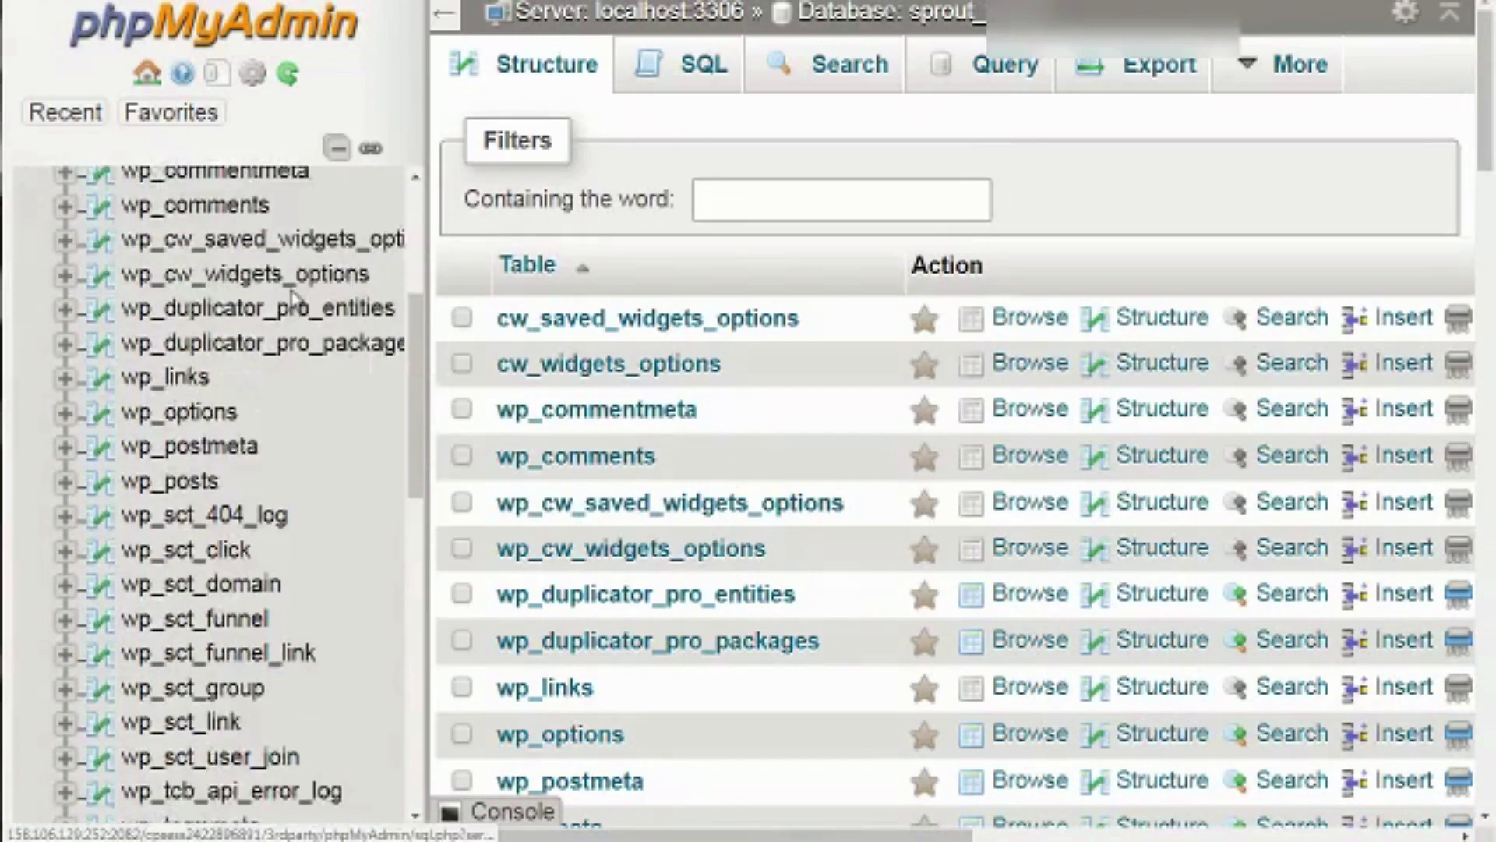
{"action": "scroll", "coordinate": [294, 300], "scroll_direction": "up", "scroll_amount": 6}
{"action": "scroll", "coordinate": [294, 294], "scroll_direction": "down", "scroll_amount": 3}
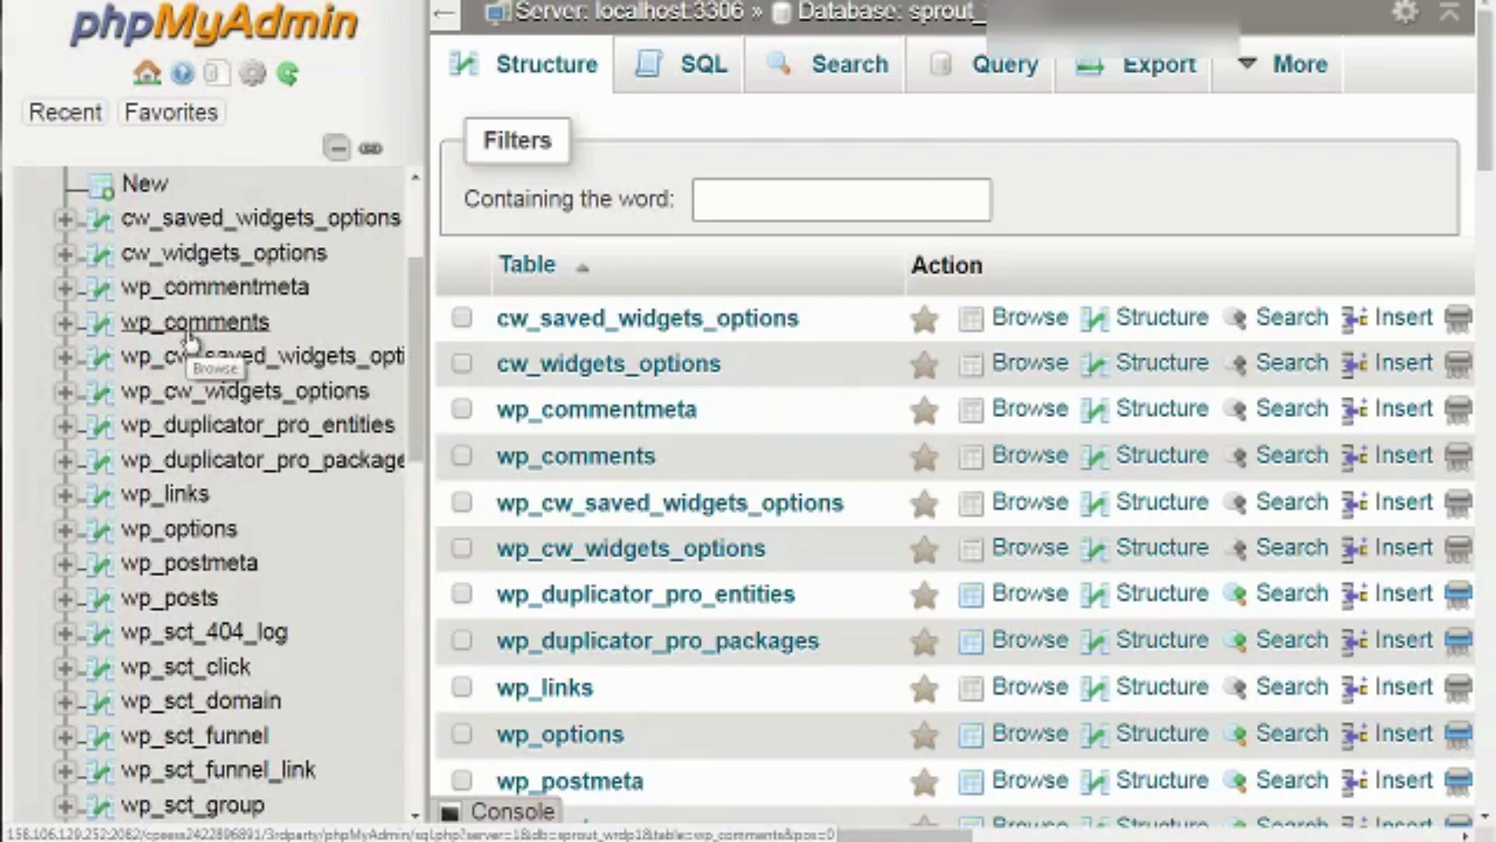
{"action": "scroll", "coordinate": [189, 335], "scroll_direction": "down", "scroll_amount": 3}
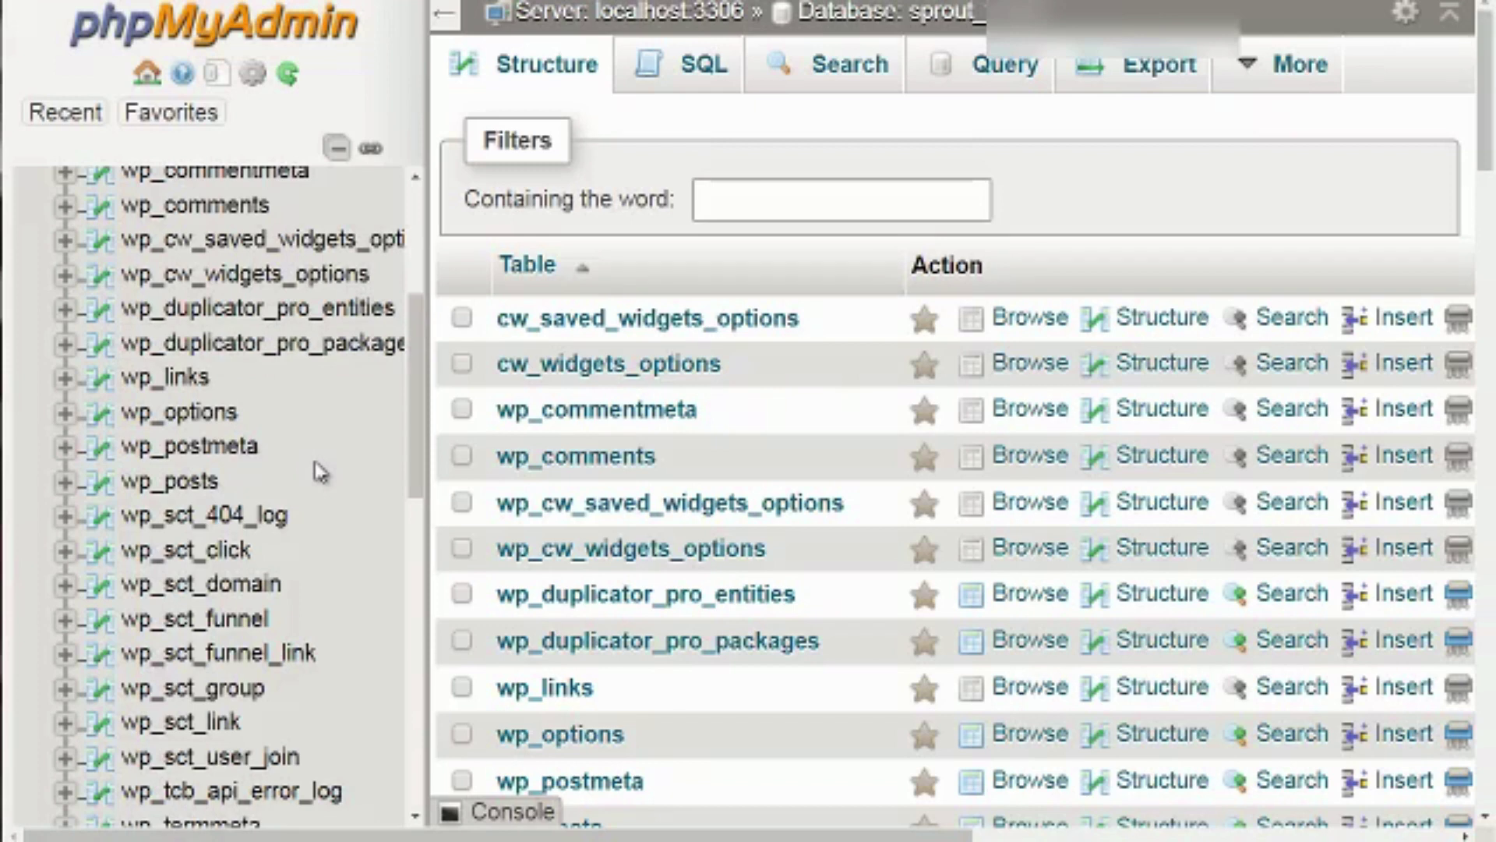
{"action": "left_click", "coordinate": [198, 206]}
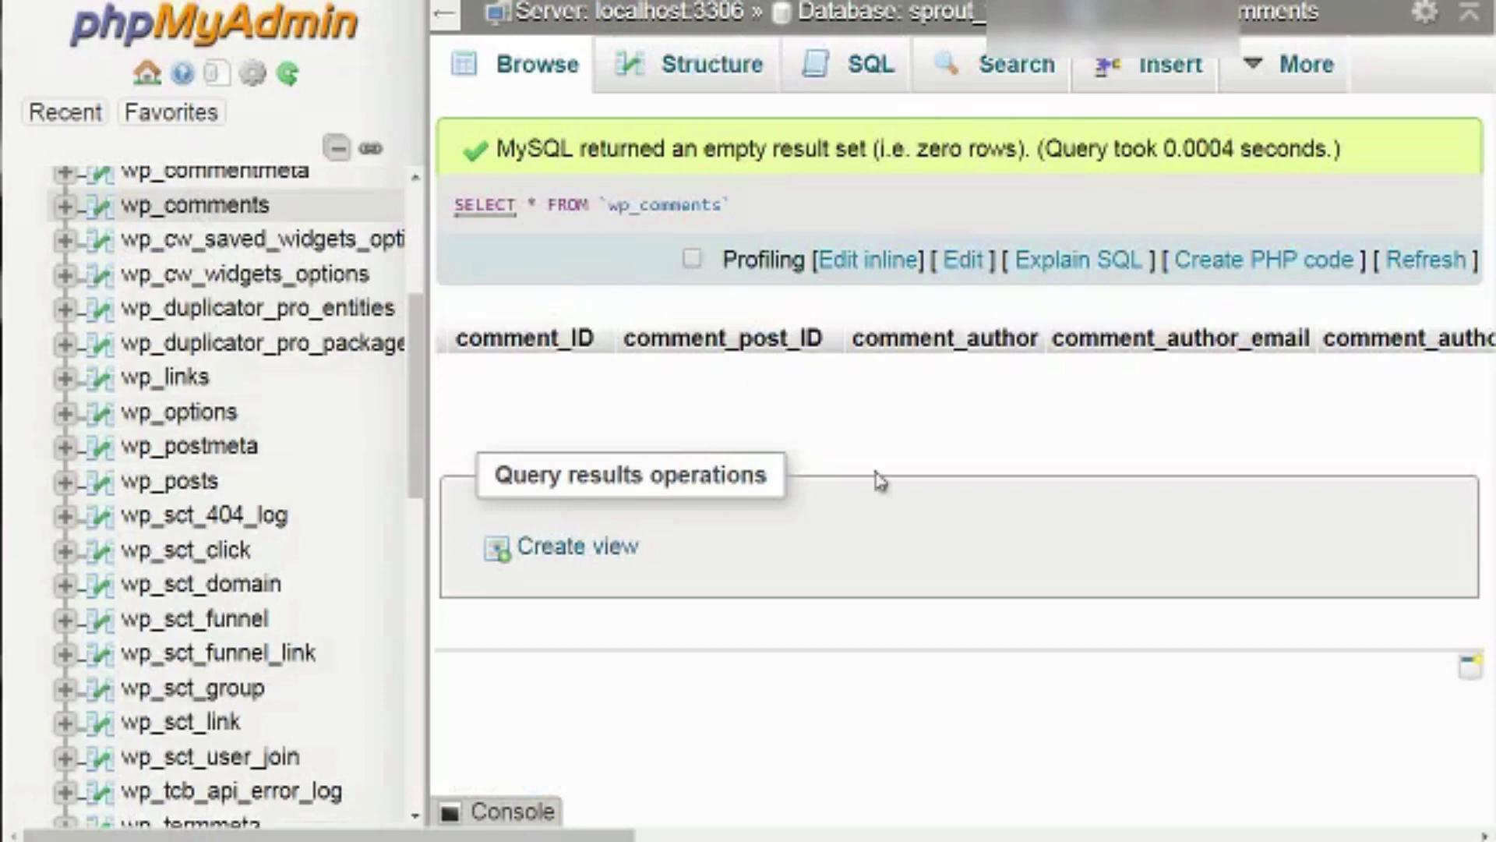
Examine the rest of the sprout_wrdp1 table list, from the widget tables down to the wp_users and wp_wf tables
{"action": "scroll", "coordinate": [240, 322], "scroll_direction": "up", "scroll_amount": 3}
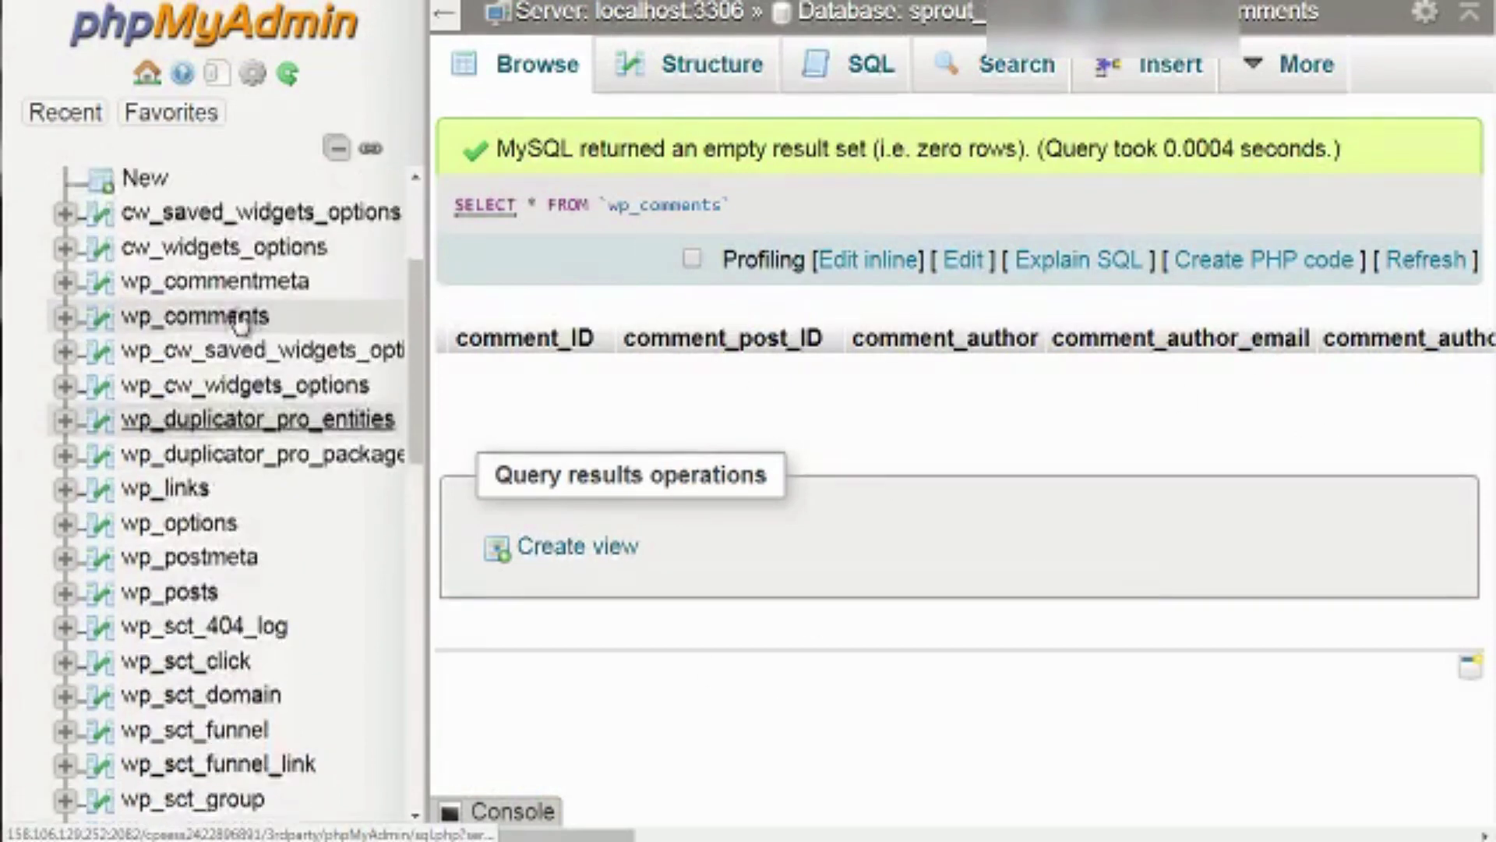
{"action": "scroll", "coordinate": [240, 321], "scroll_direction": "down", "scroll_amount": 3}
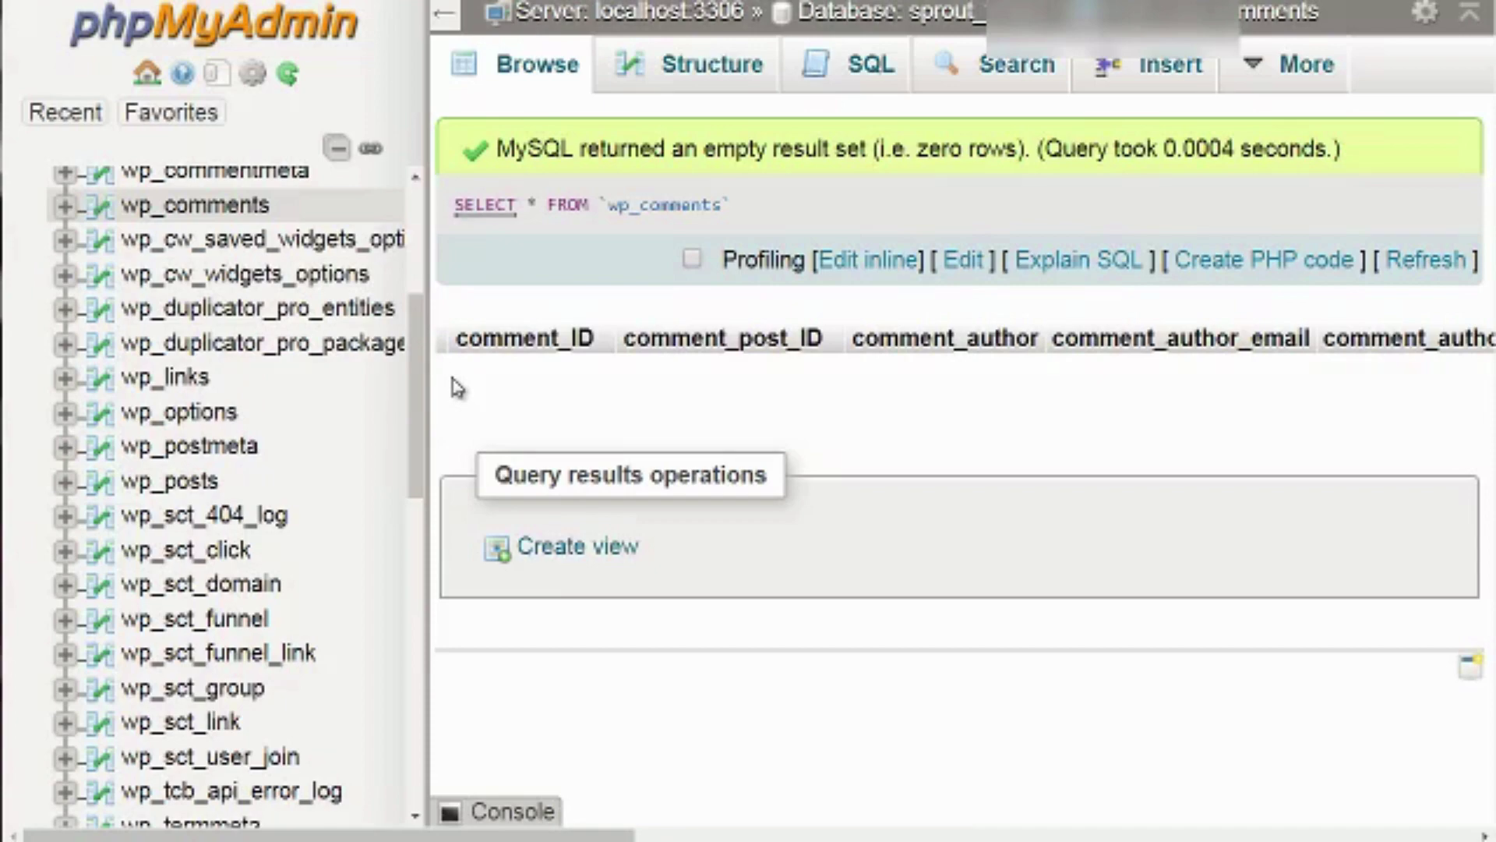
{"action": "scroll", "coordinate": [228, 450], "scroll_direction": "up", "scroll_amount": 4}
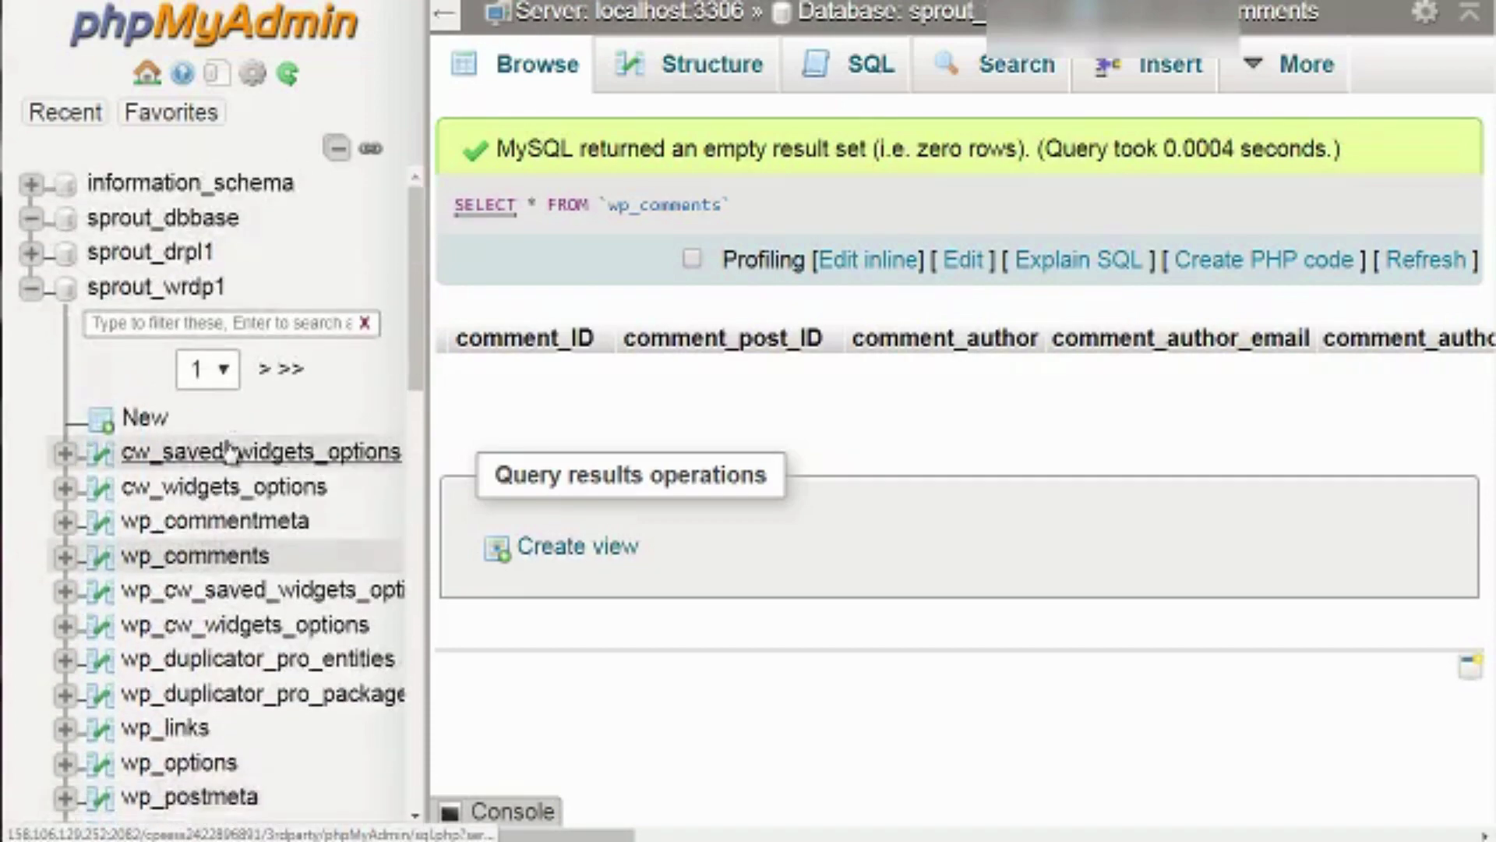
{"action": "scroll", "coordinate": [229, 450], "scroll_direction": "down", "scroll_amount": 12}
{"action": "scroll", "coordinate": [228, 450], "scroll_direction": "down", "scroll_amount": 5}
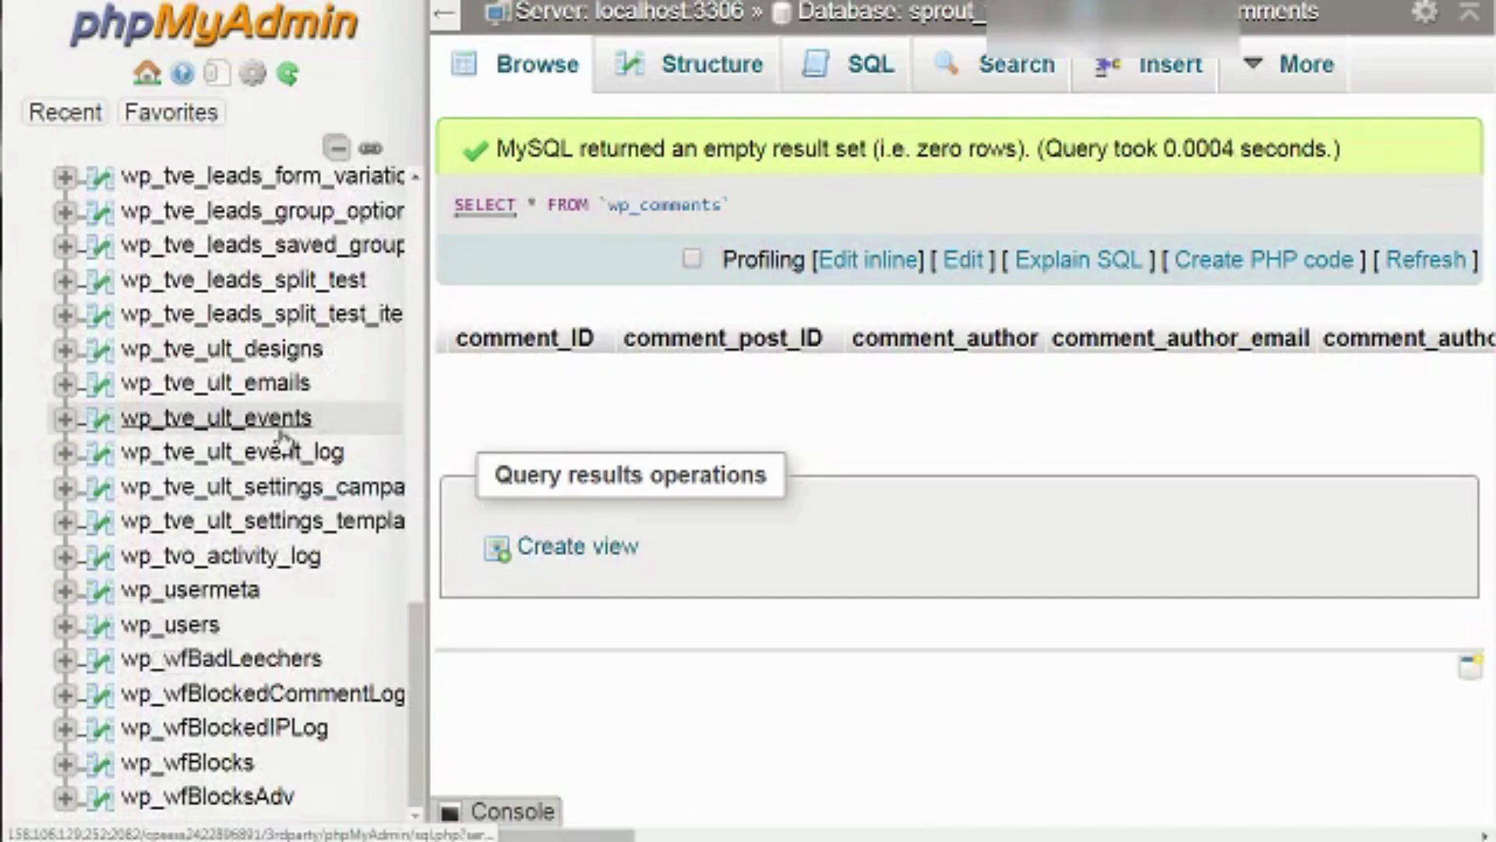
{"action": "scroll", "coordinate": [283, 441], "scroll_direction": "up", "scroll_amount": 3}
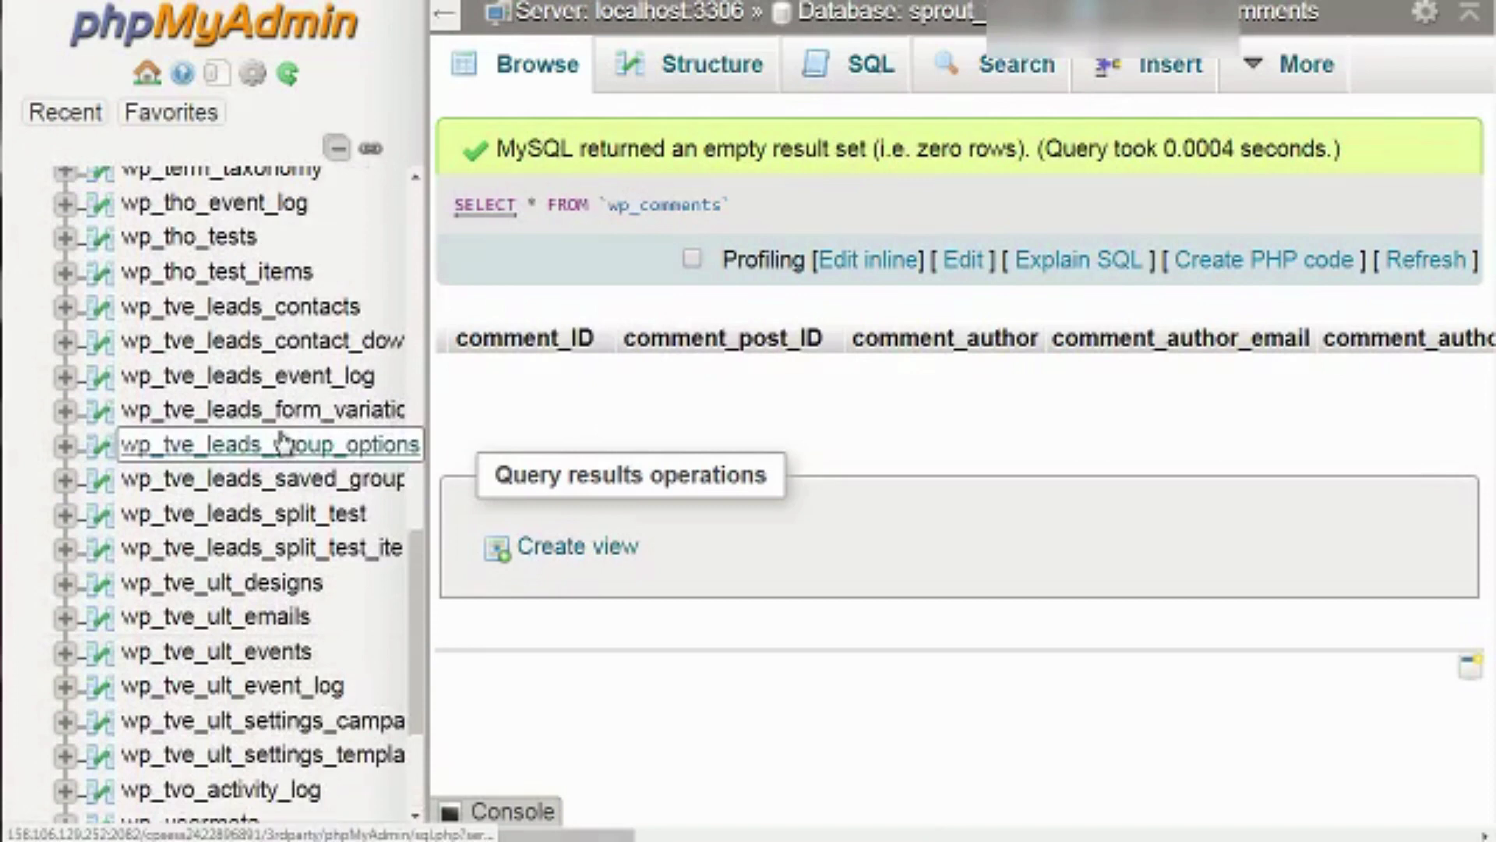
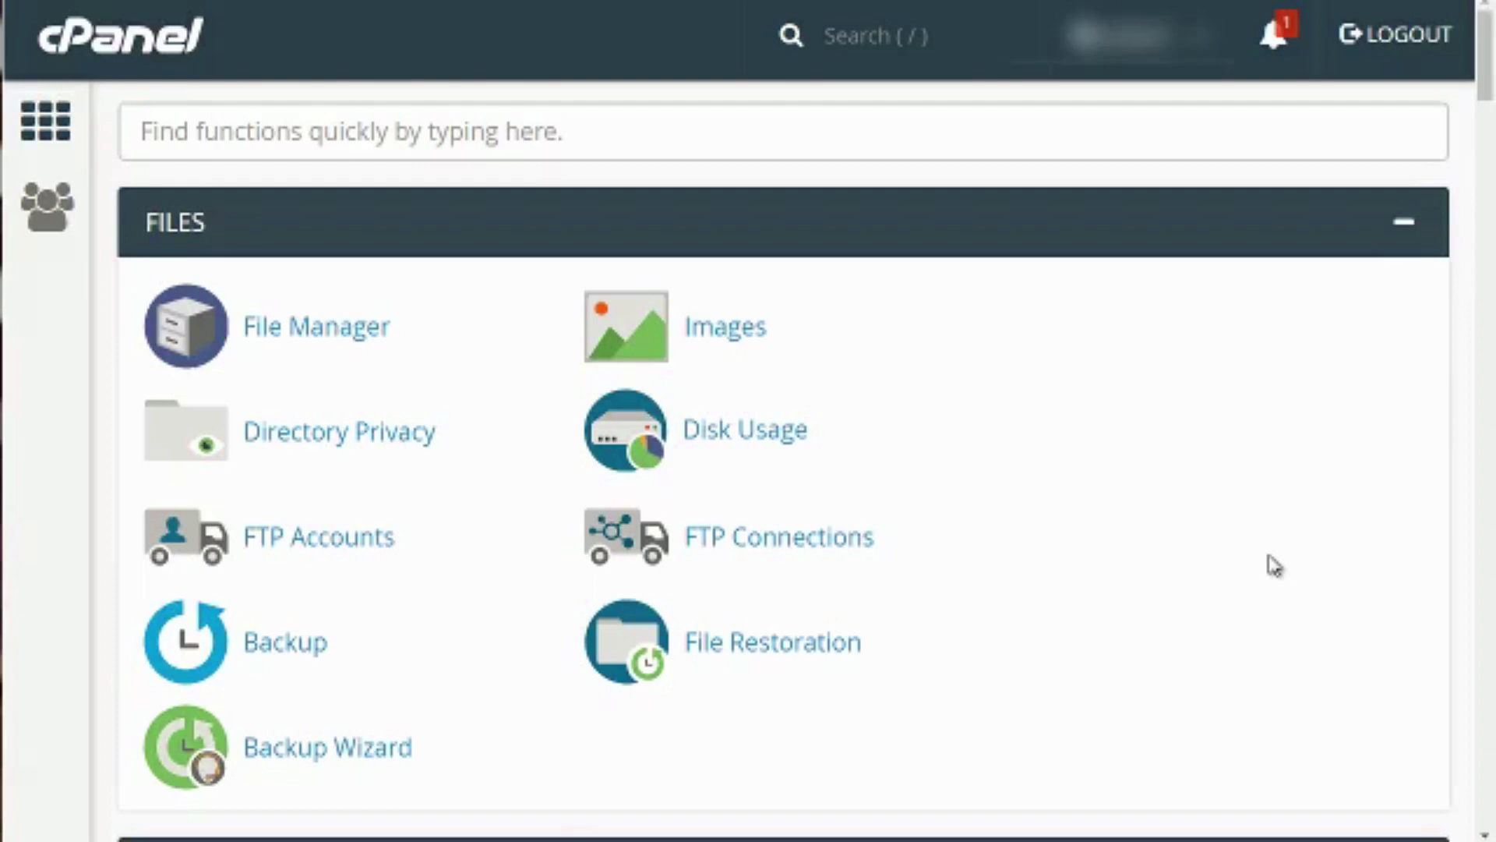
Open the public_html folder in File Manager and look over its files and folders
{"action": "left_click", "coordinate": [338, 345]}
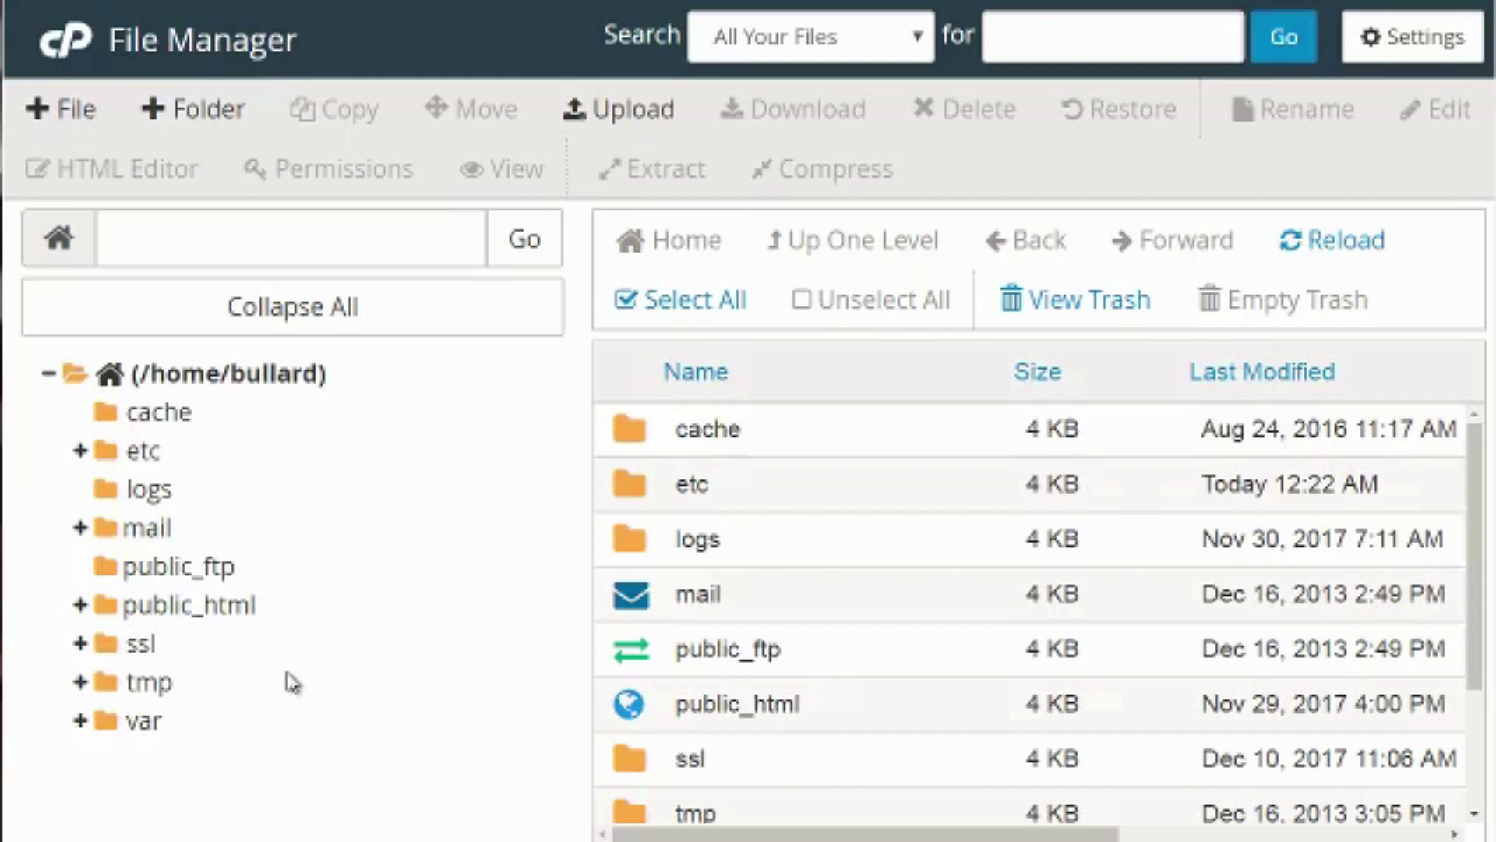
{"action": "left_click", "coordinate": [219, 616]}
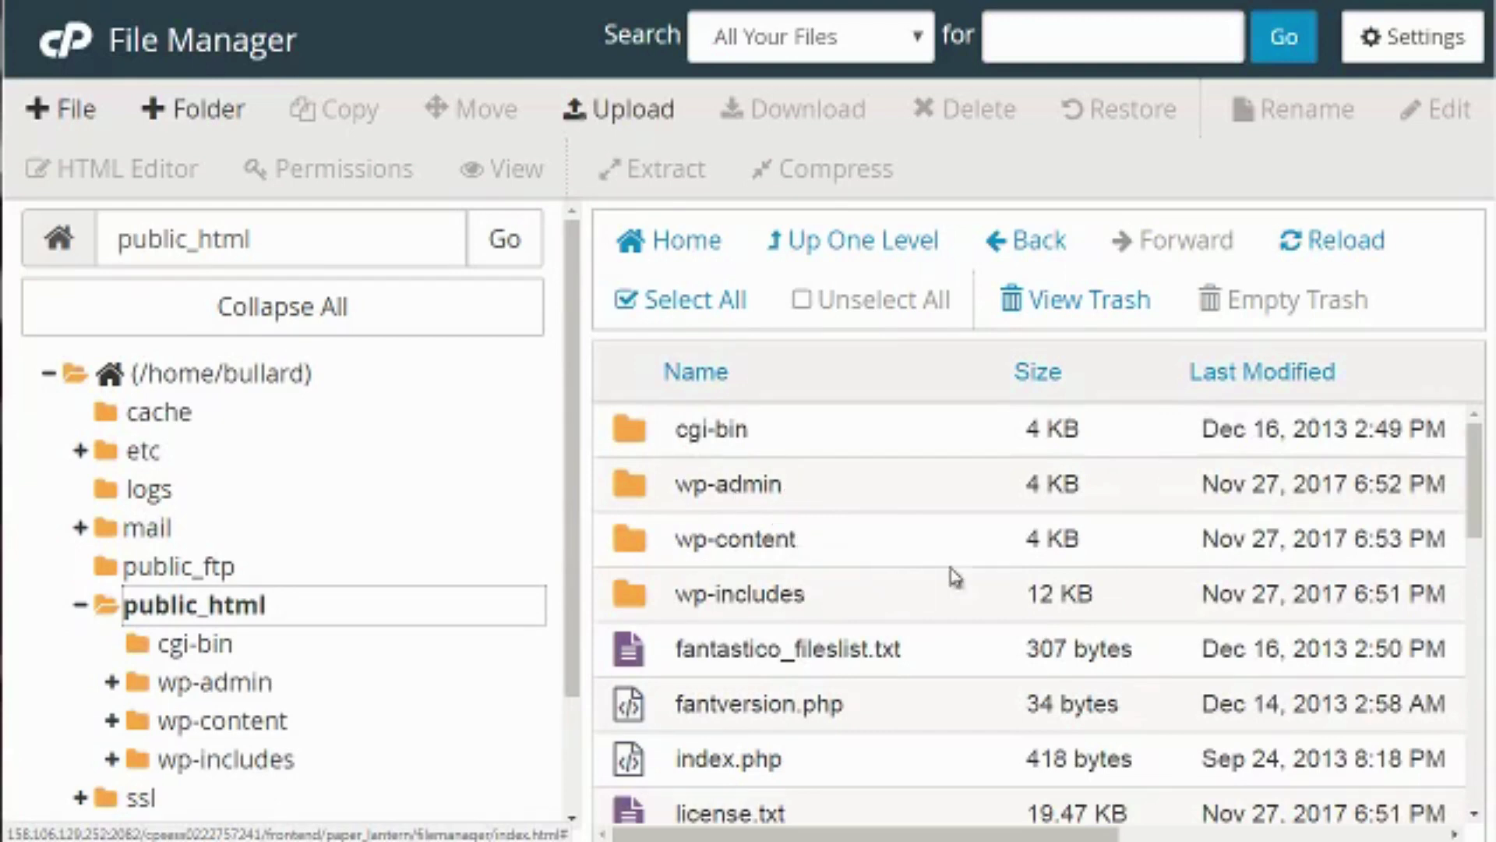
{"action": "left_click_drag", "start_coordinate": [1473, 501], "coordinate": [1478, 545]}
{"action": "scroll", "coordinate": [1473, 501], "scroll_direction": "up", "scroll_amount": 2}
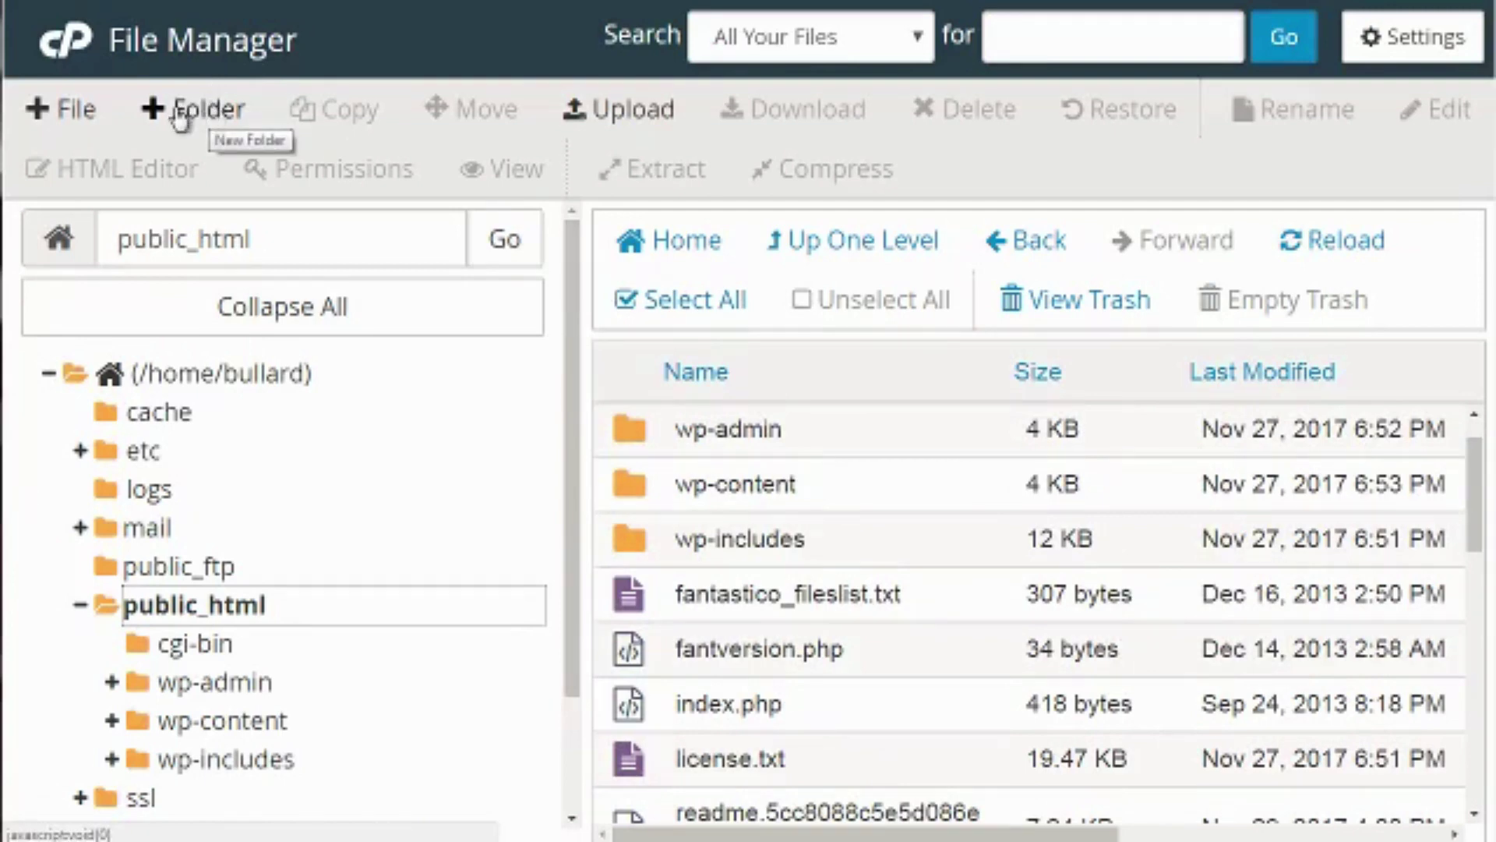
Create a folder named newfolder inside public_html and open it
{"action": "left_click", "coordinate": [209, 110]}
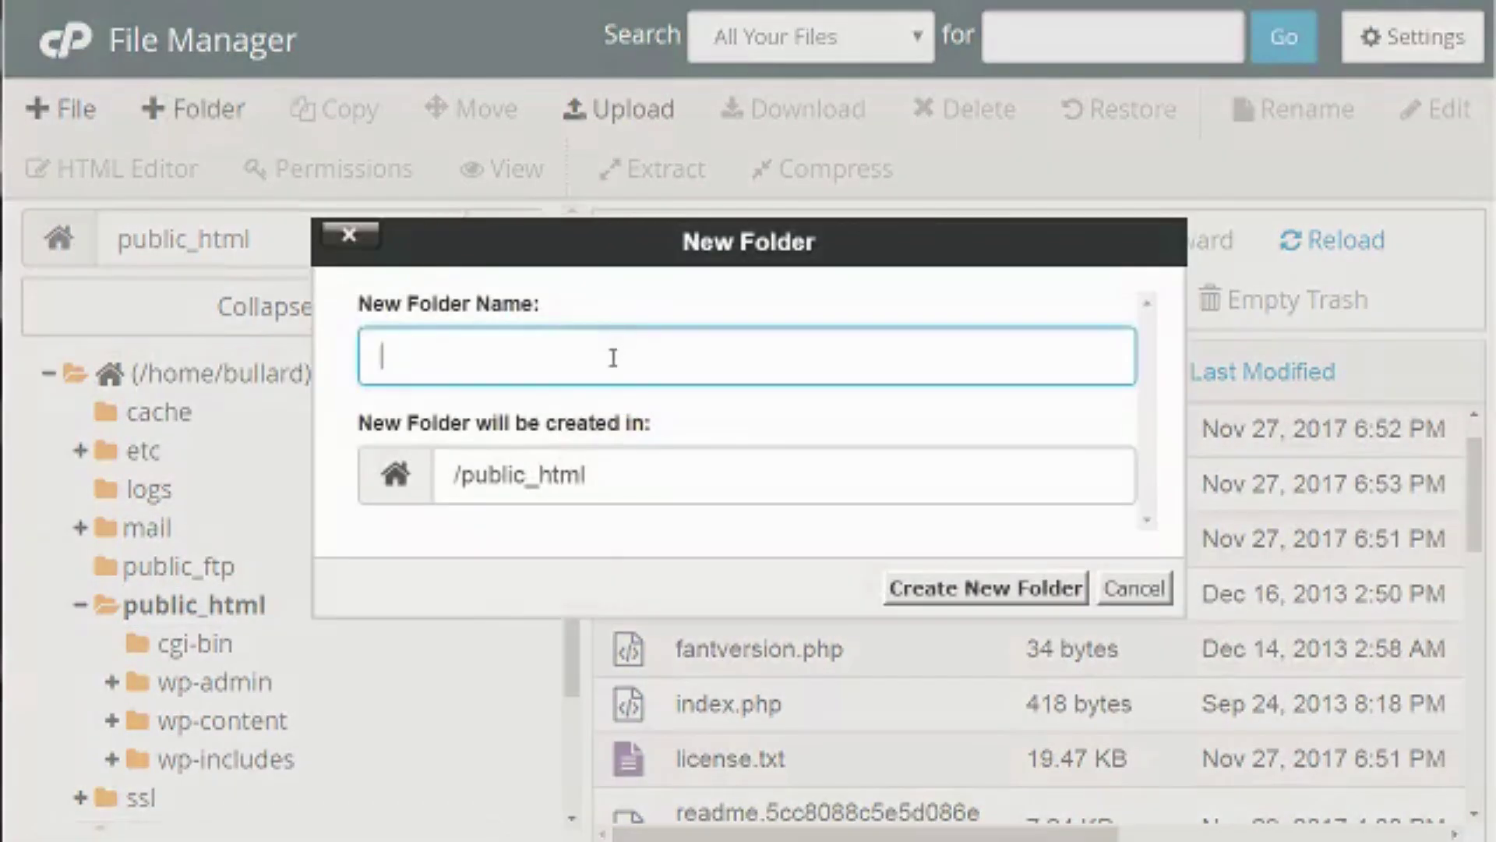
{"action": "type", "text": "newfolder"}
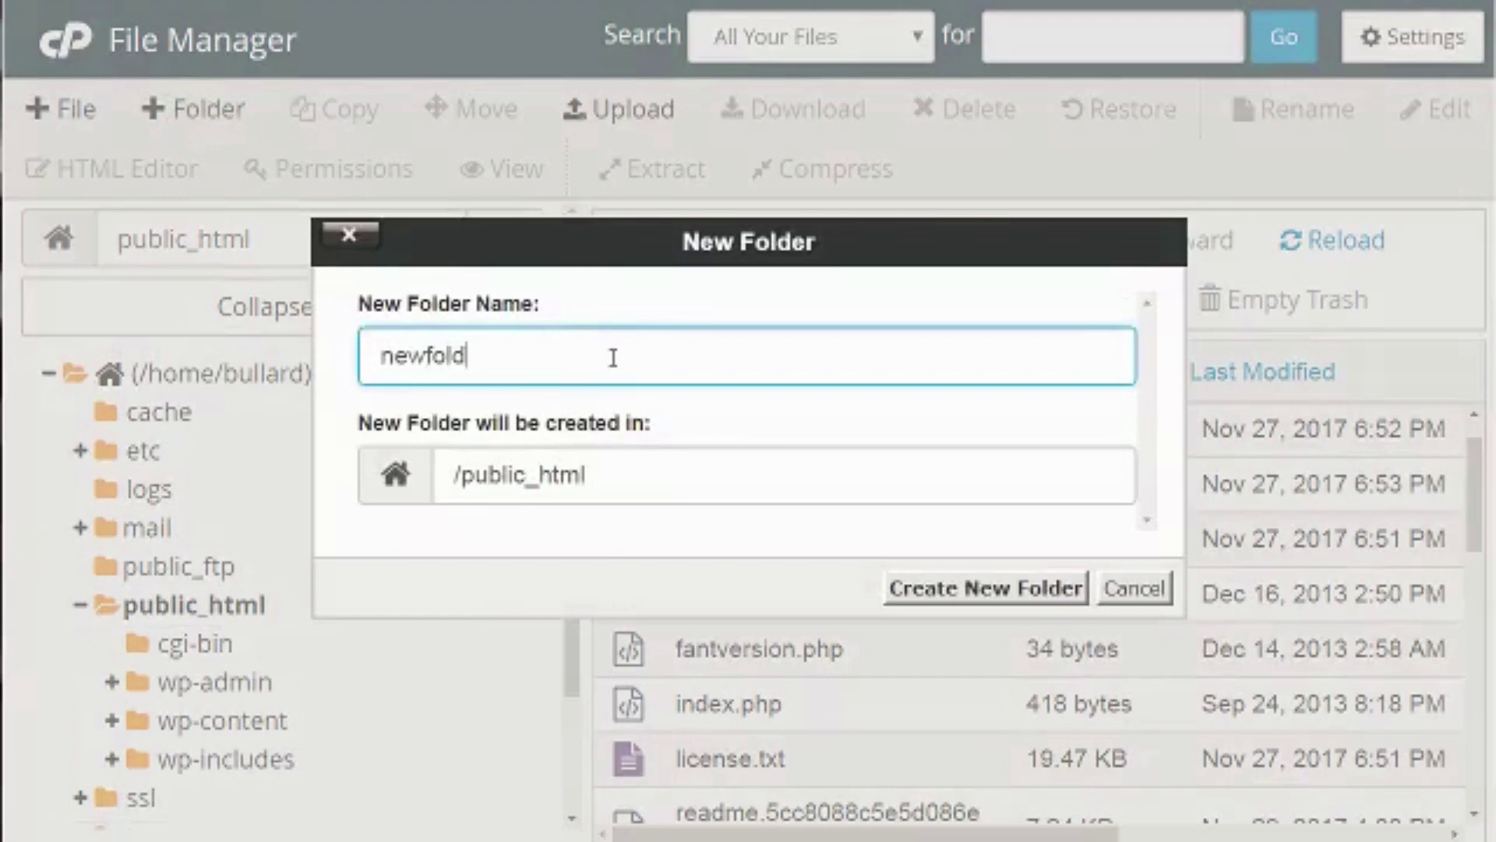
{"action": "left_click", "coordinate": [1012, 590]}
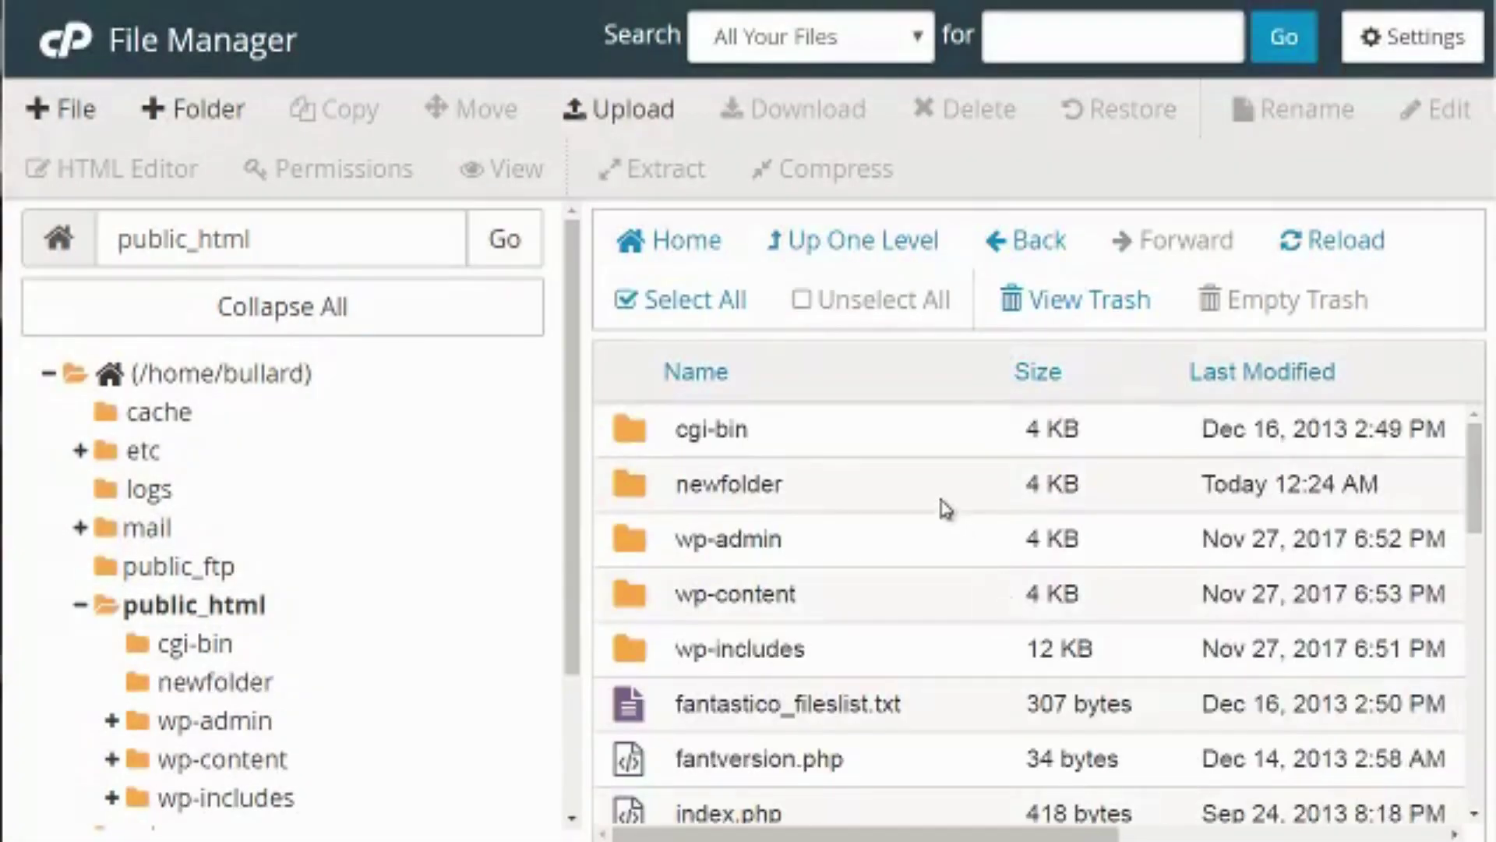
{"action": "left_click", "coordinate": [946, 508]}
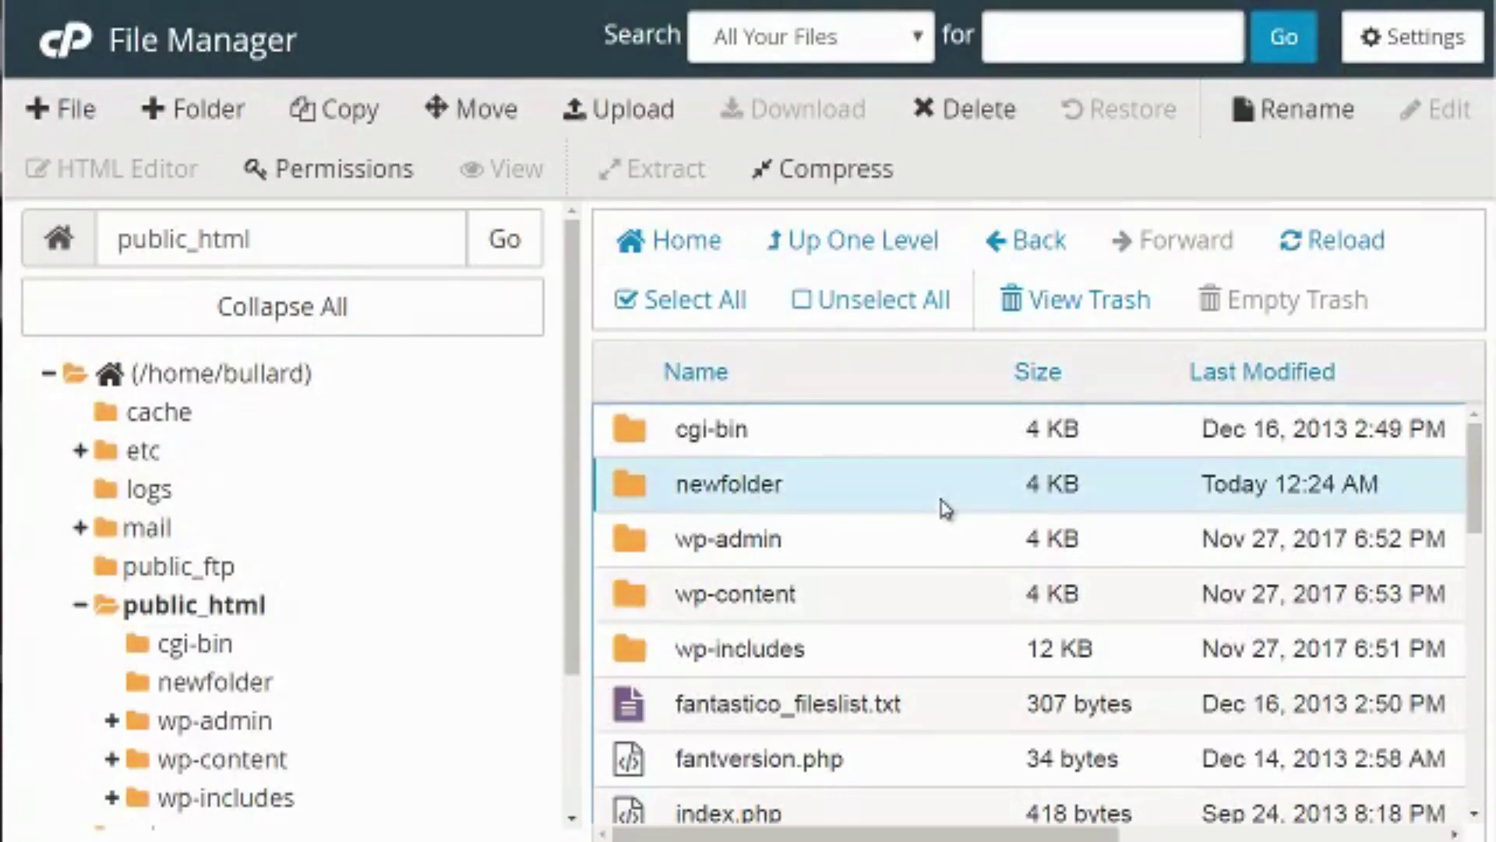
{"action": "double_click", "coordinate": [945, 508]}
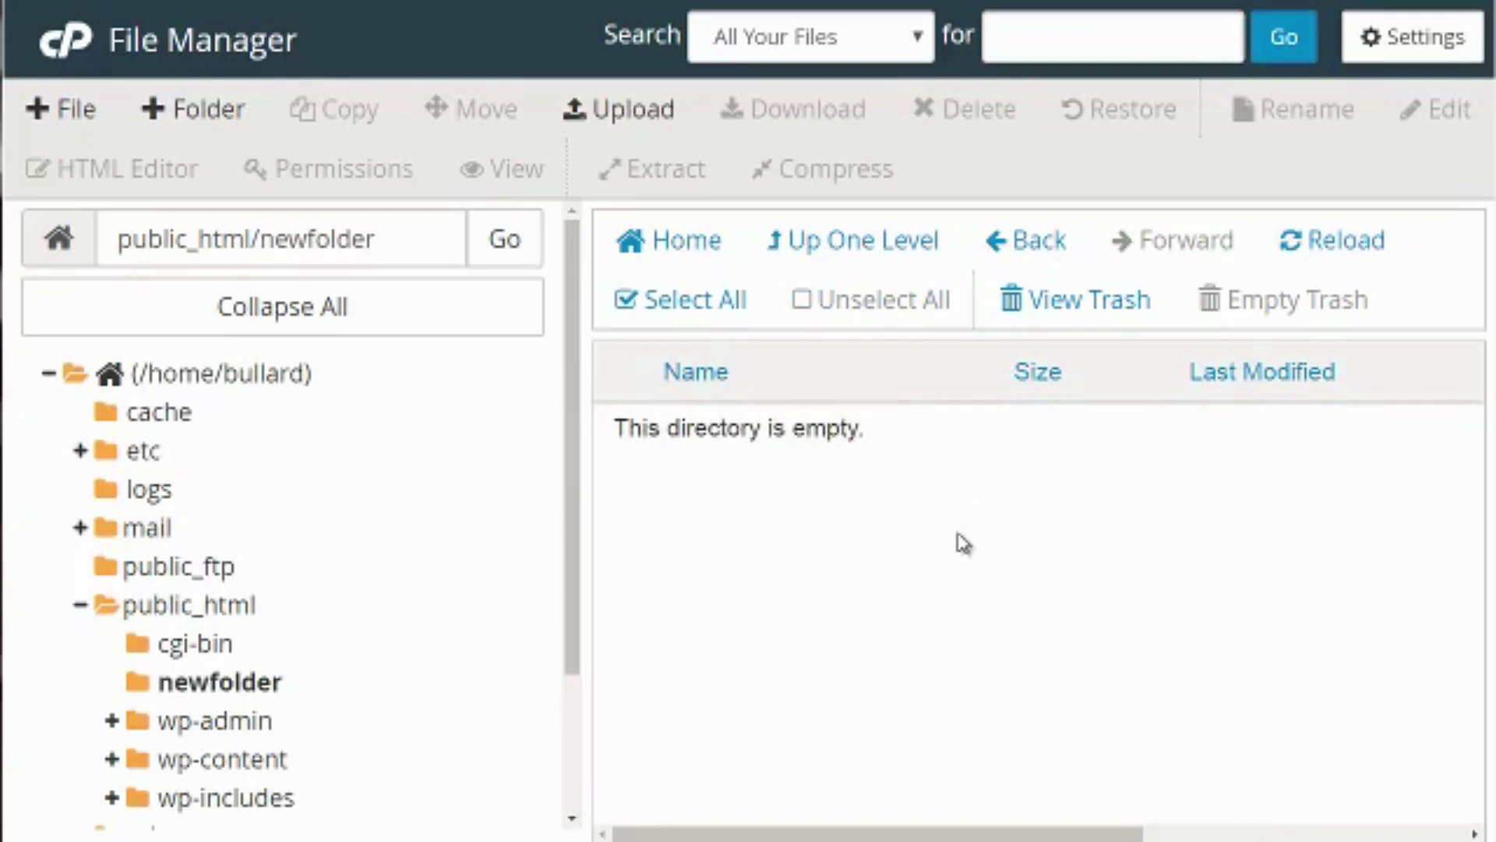
Upload the check.png image into public_html/newfolder and return to the folder listing
{"action": "left_click", "coordinate": [606, 113]}
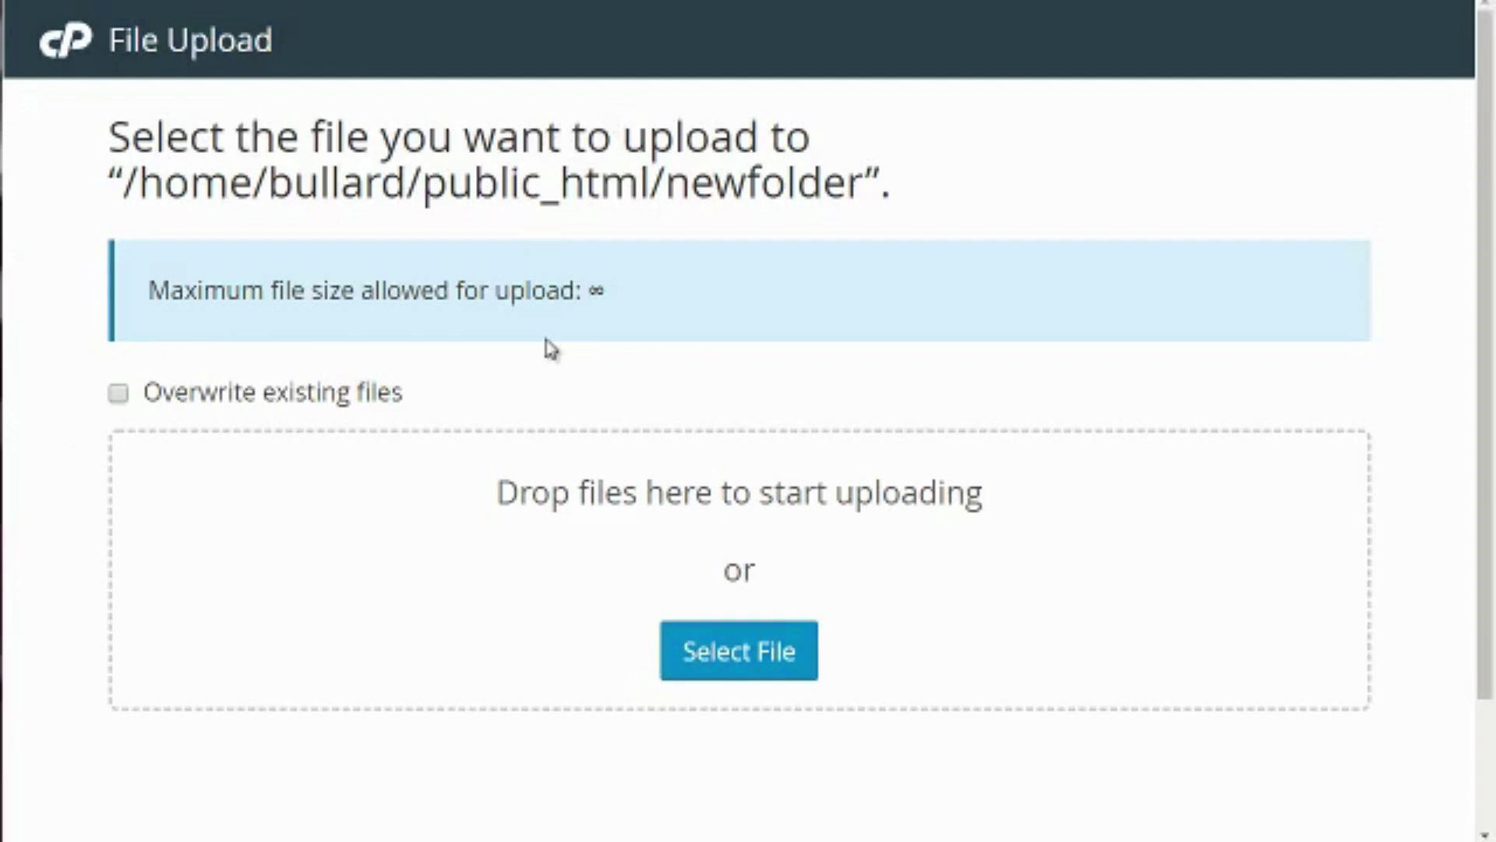
{"action": "left_click", "coordinate": [738, 670]}
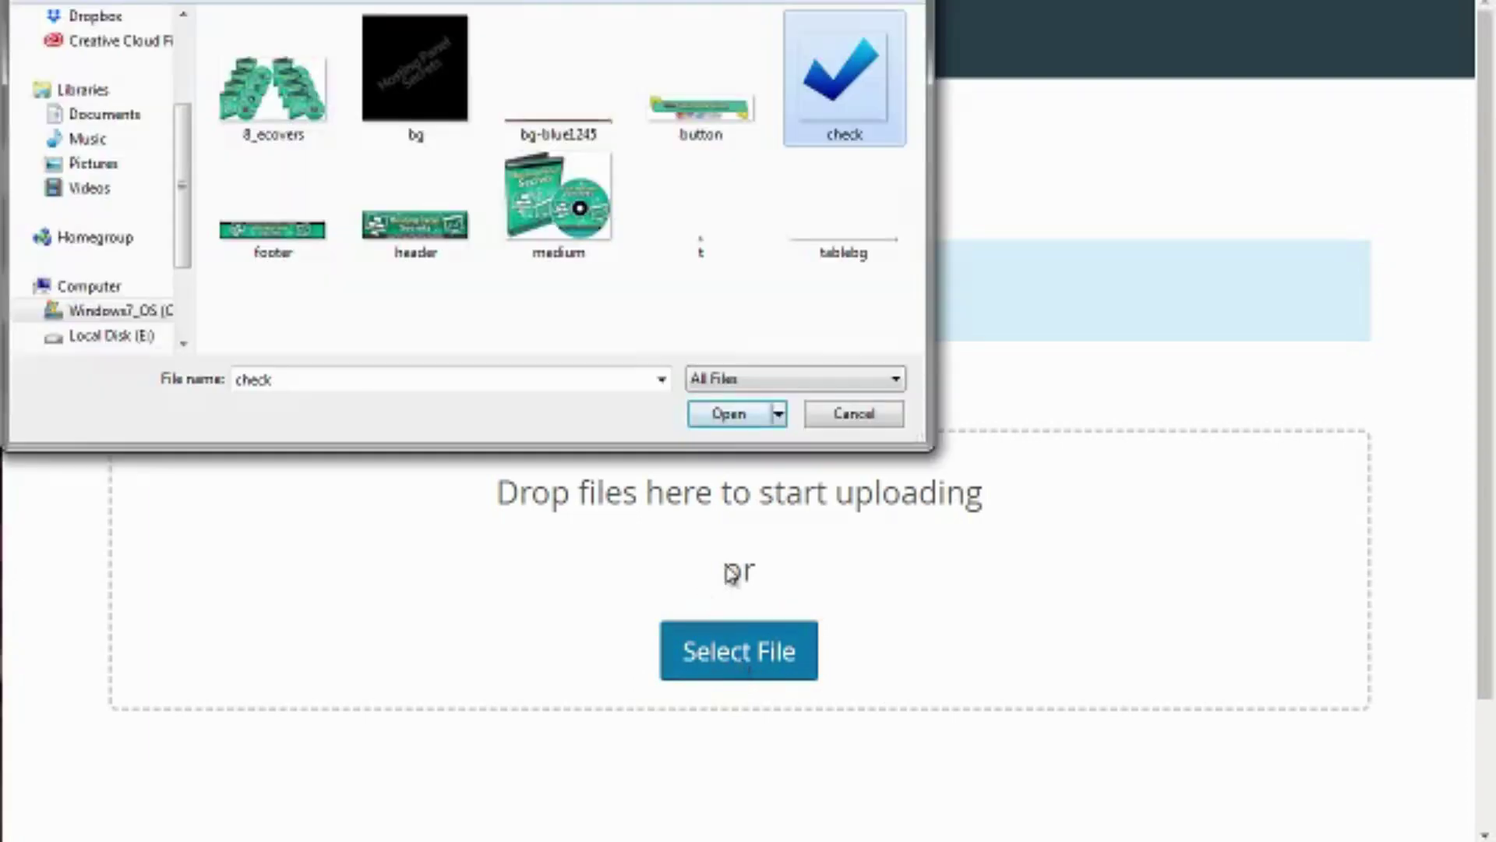
{"action": "left_click", "coordinate": [728, 413]}
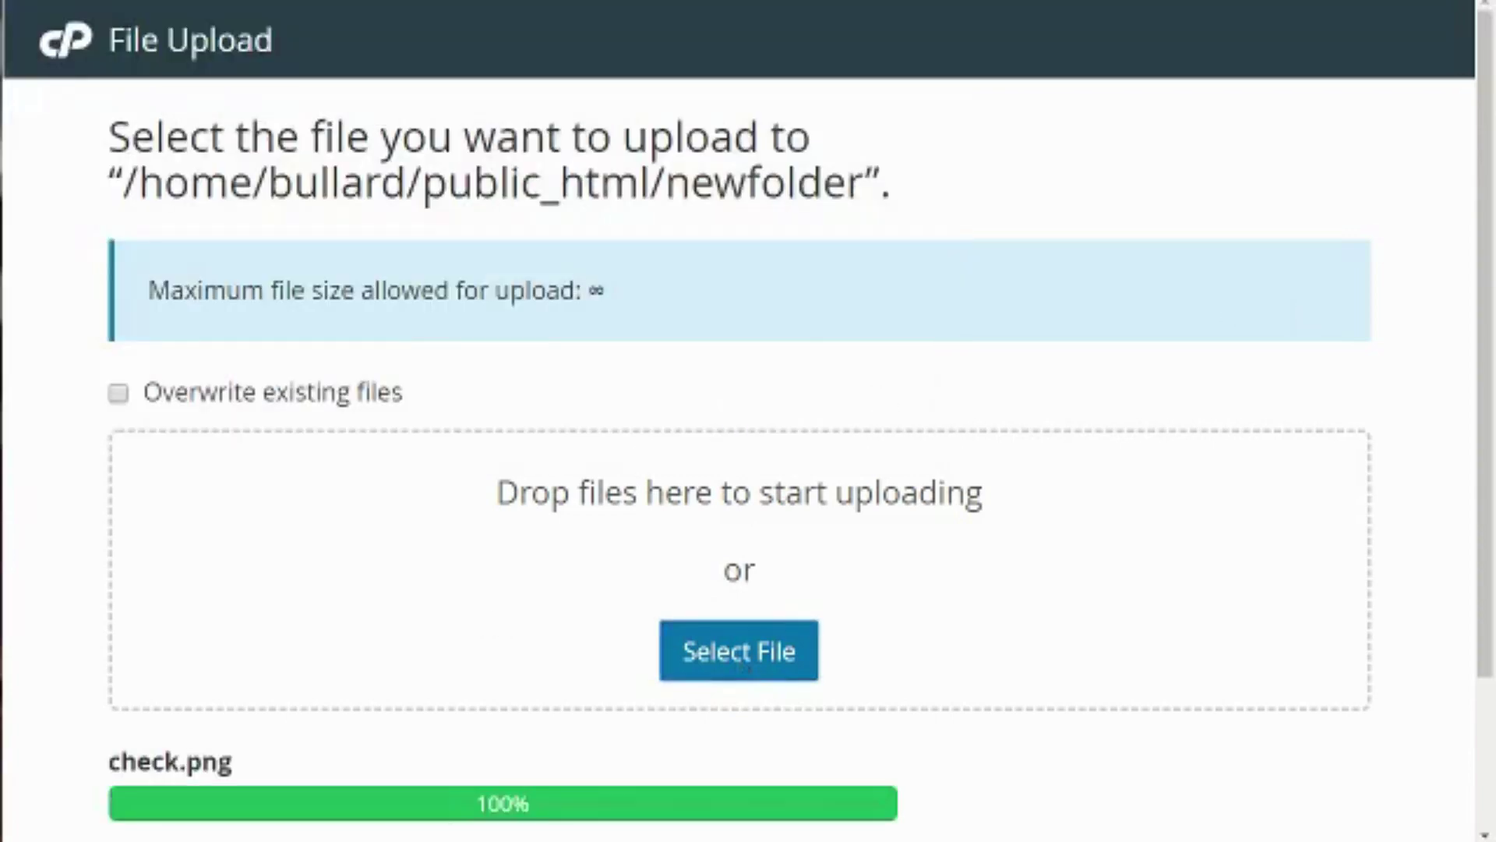
{"action": "scroll", "coordinate": [1005, 621], "scroll_direction": "down", "scroll_amount": 3}
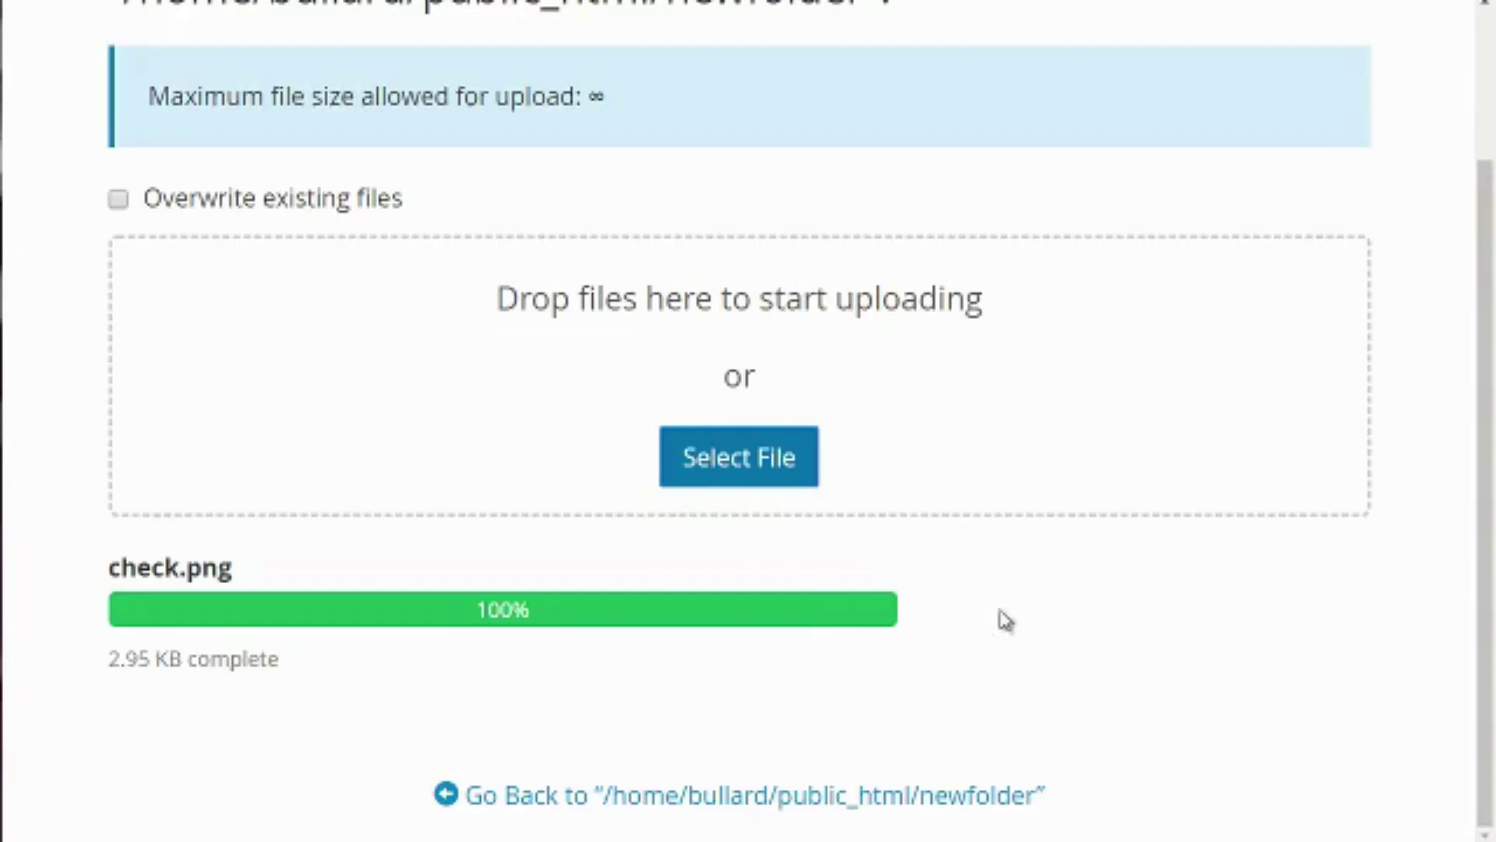
{"action": "left_click", "coordinate": [602, 798]}
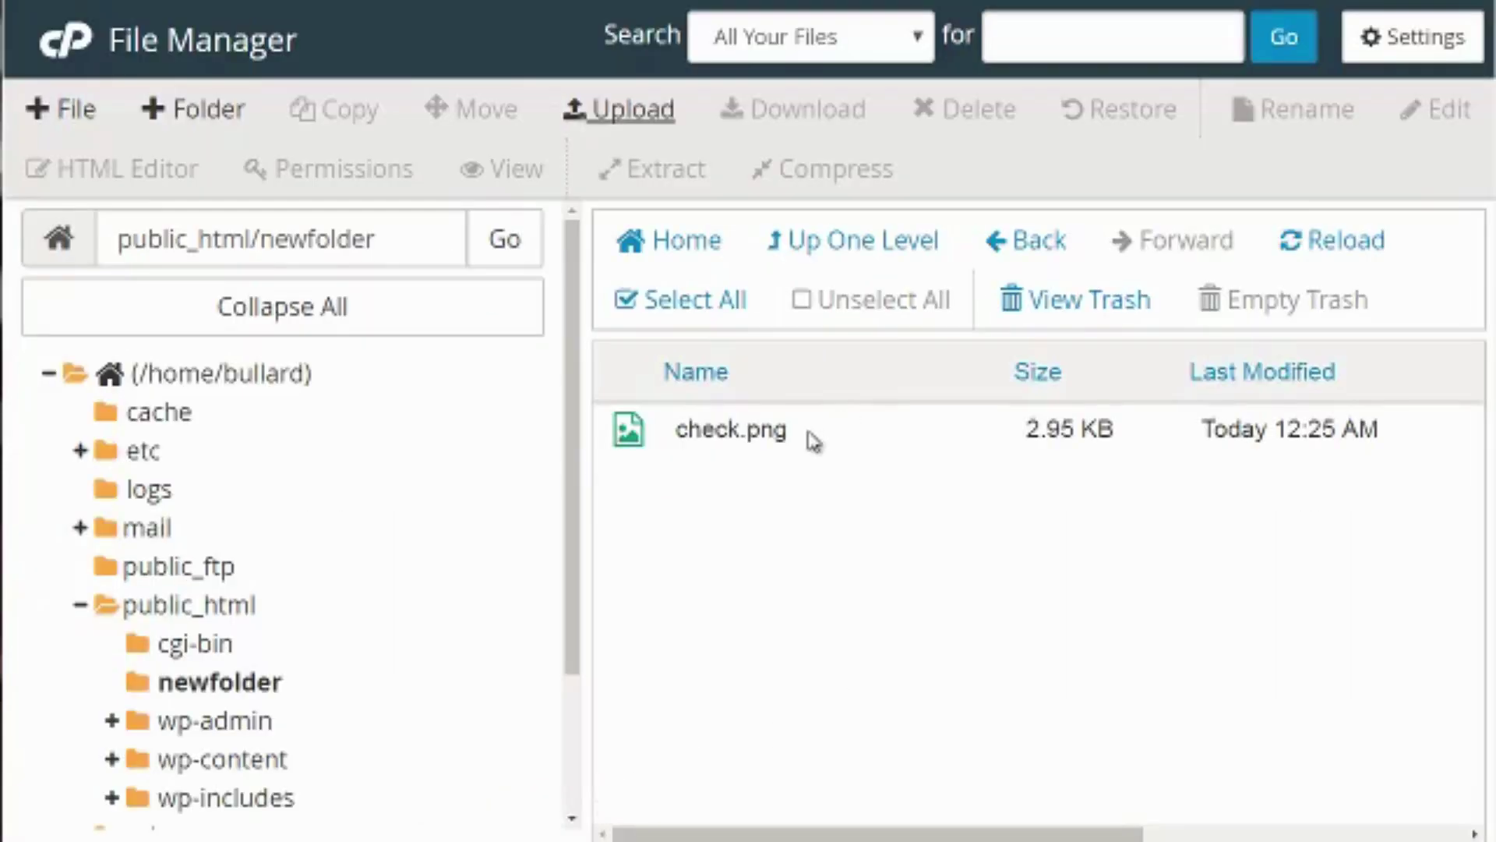
Download check.png and compress it into a Zip archive named check.png.zip in newfolder
{"action": "left_click", "coordinate": [755, 435]}
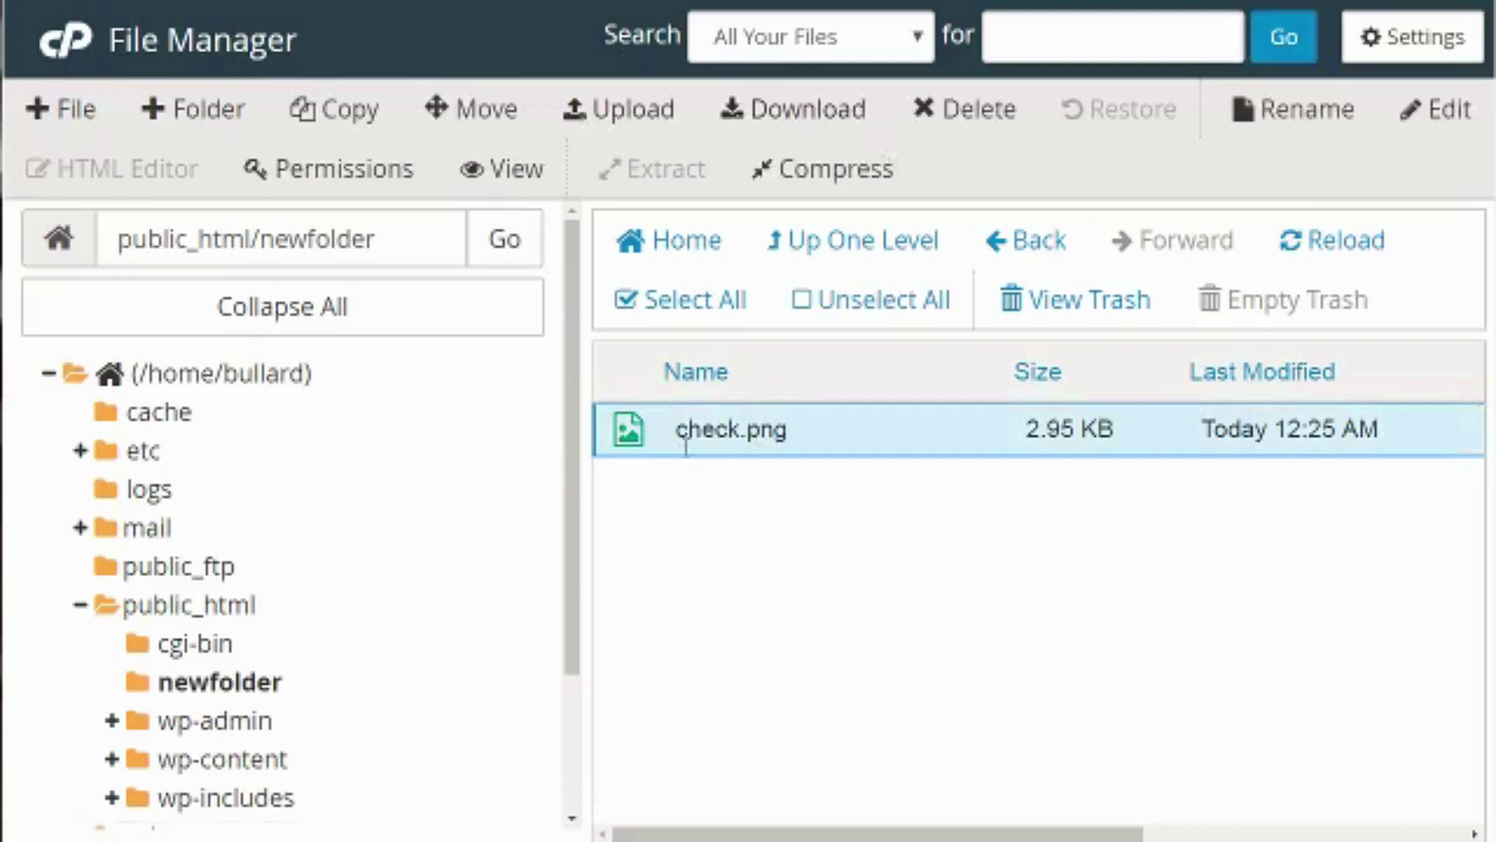
{"action": "left_click", "coordinate": [795, 117]}
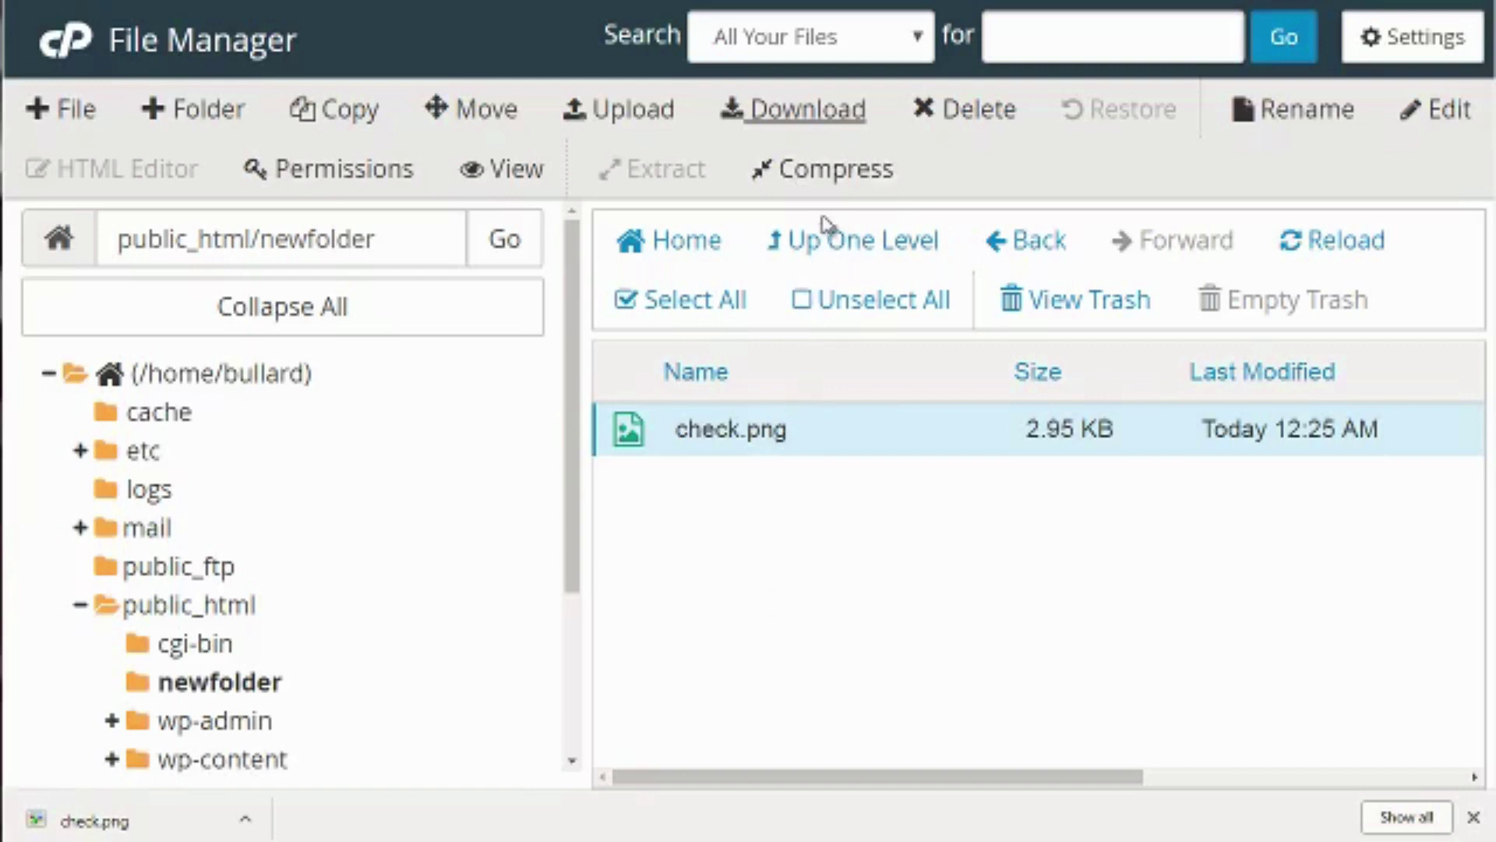
{"action": "left_click", "coordinate": [830, 175]}
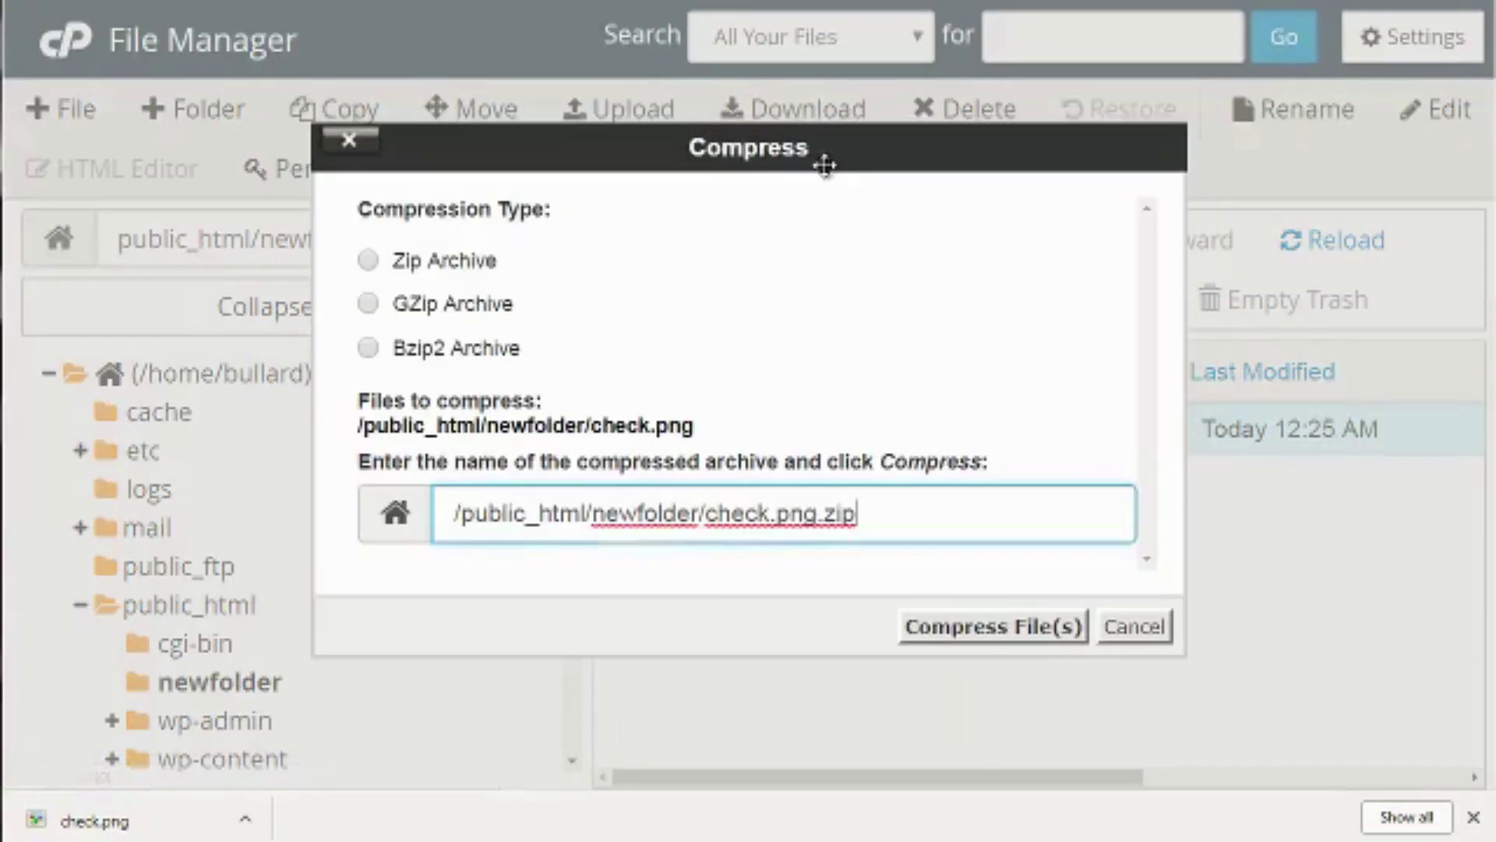
{"action": "left_click", "coordinate": [441, 260]}
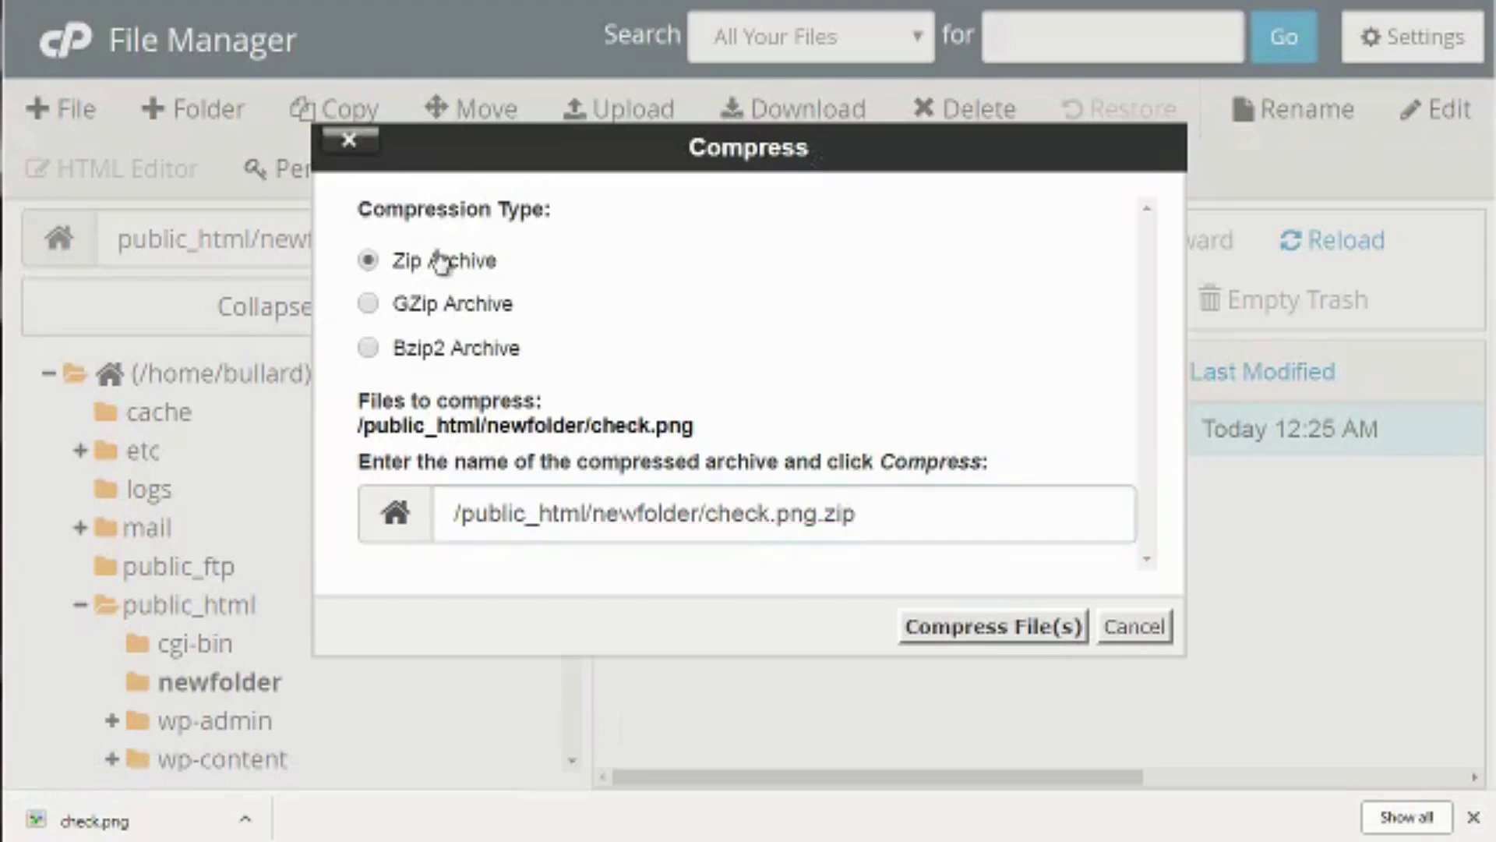
{"action": "left_click", "coordinate": [988, 628]}
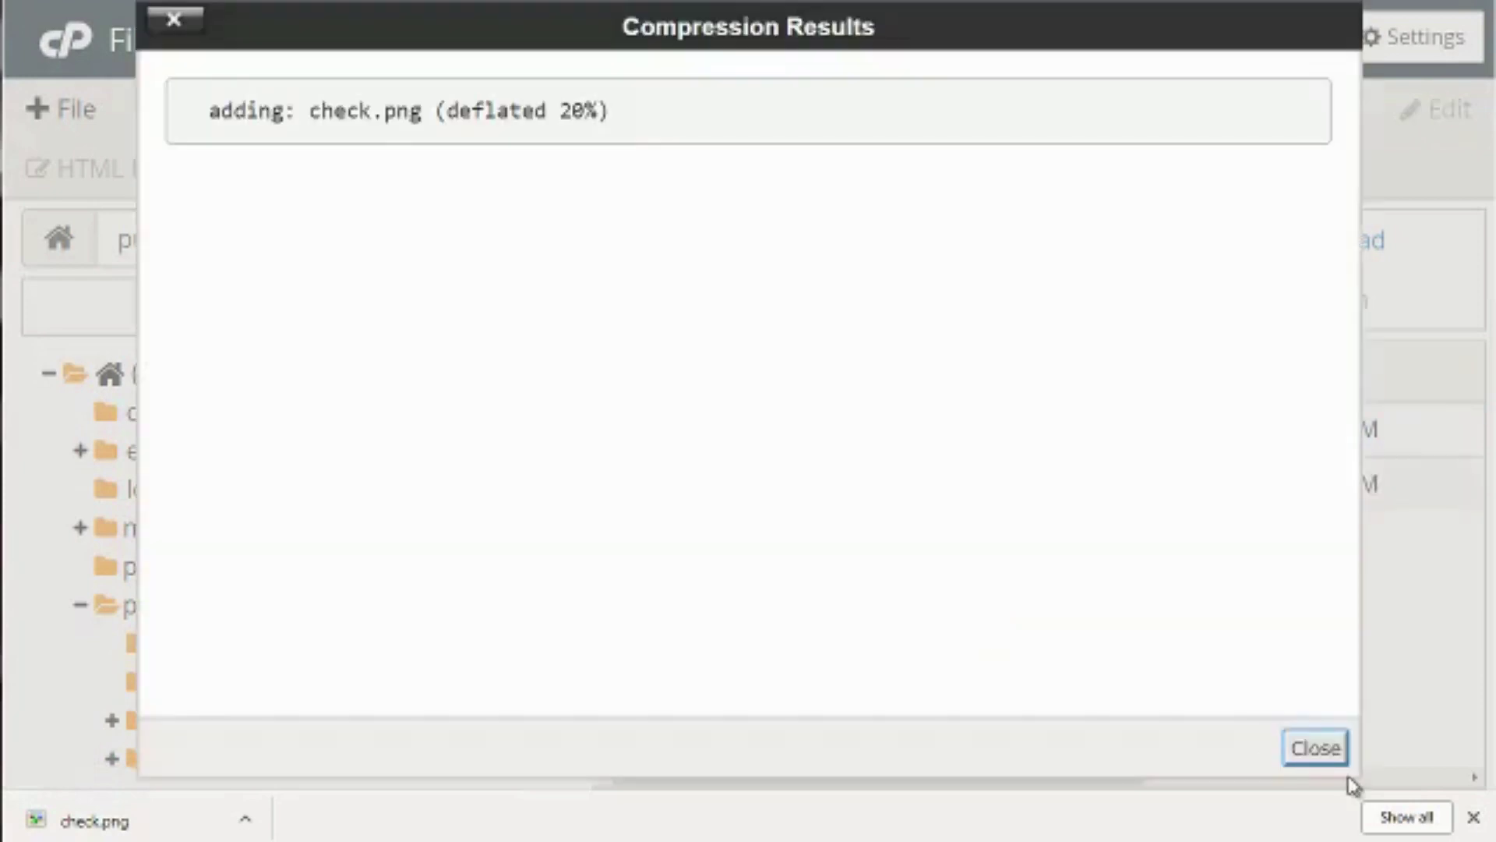
{"action": "left_click", "coordinate": [1328, 747]}
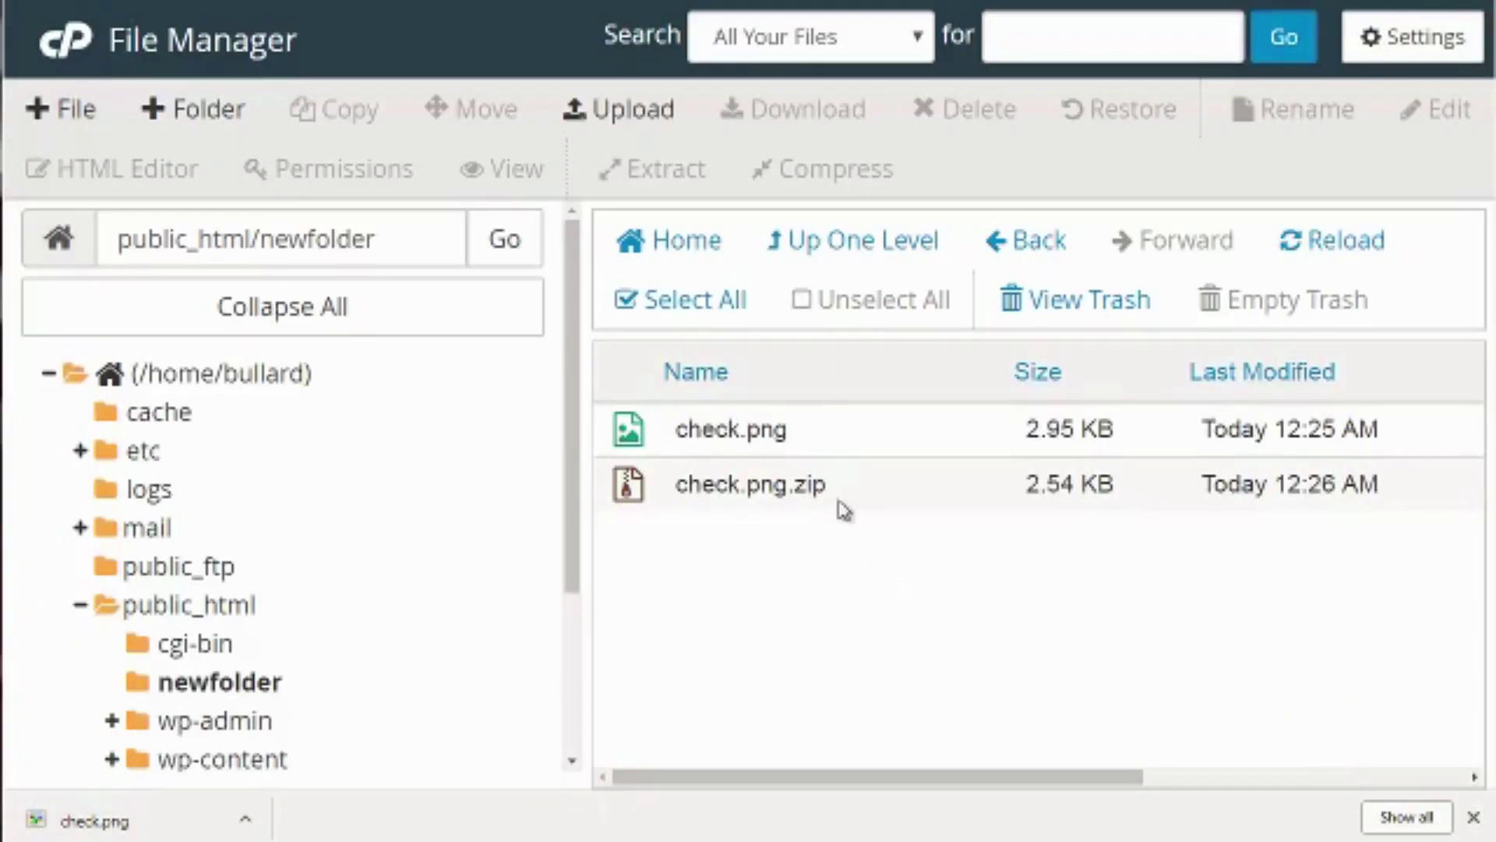
Download check.png.zip and permanently delete the archive from newfolder
{"action": "left_click", "coordinate": [832, 487]}
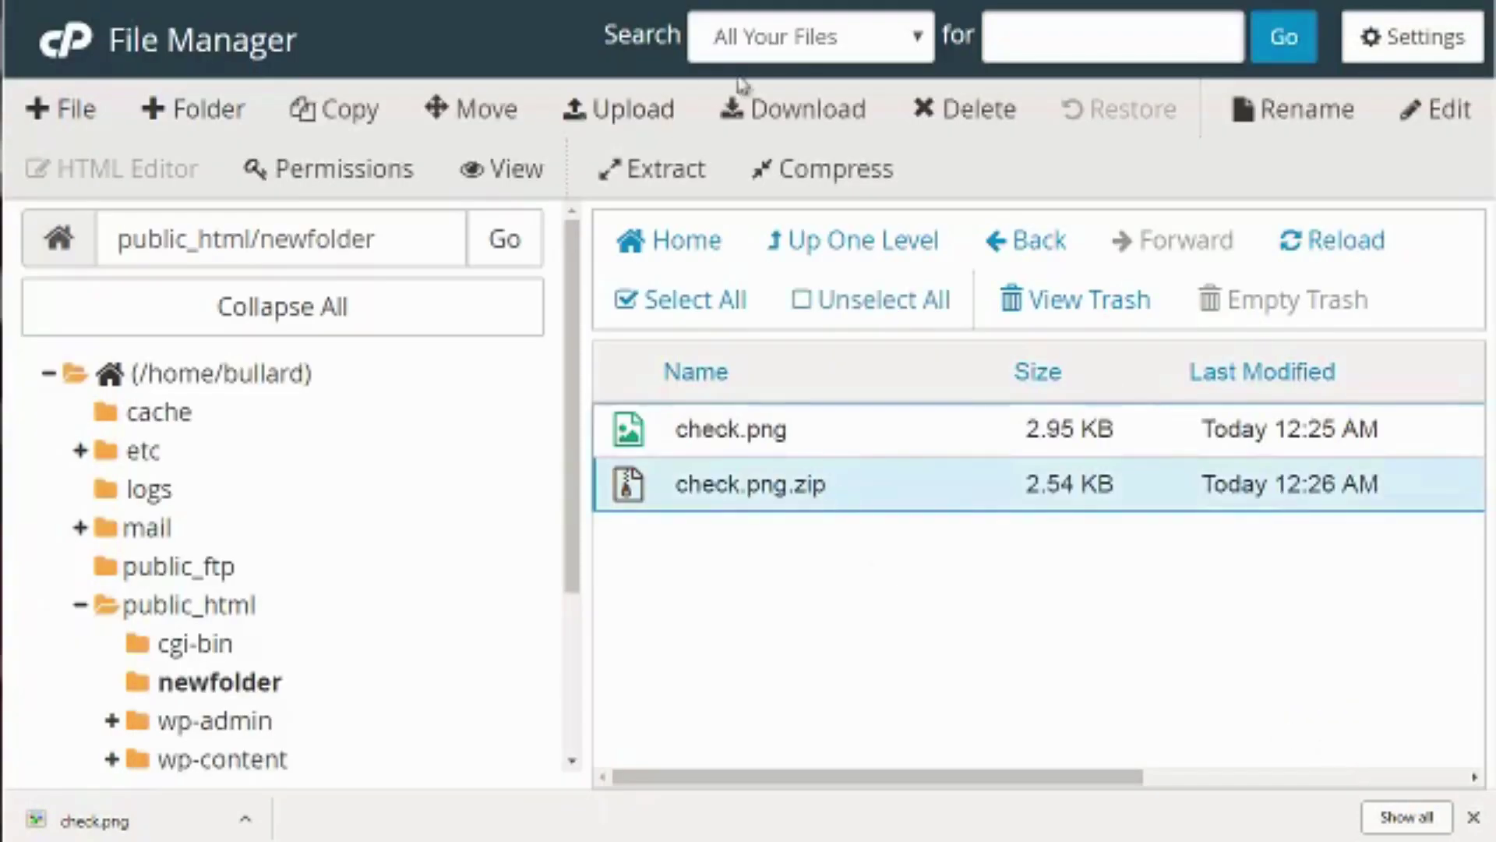
{"action": "left_click", "coordinate": [775, 110]}
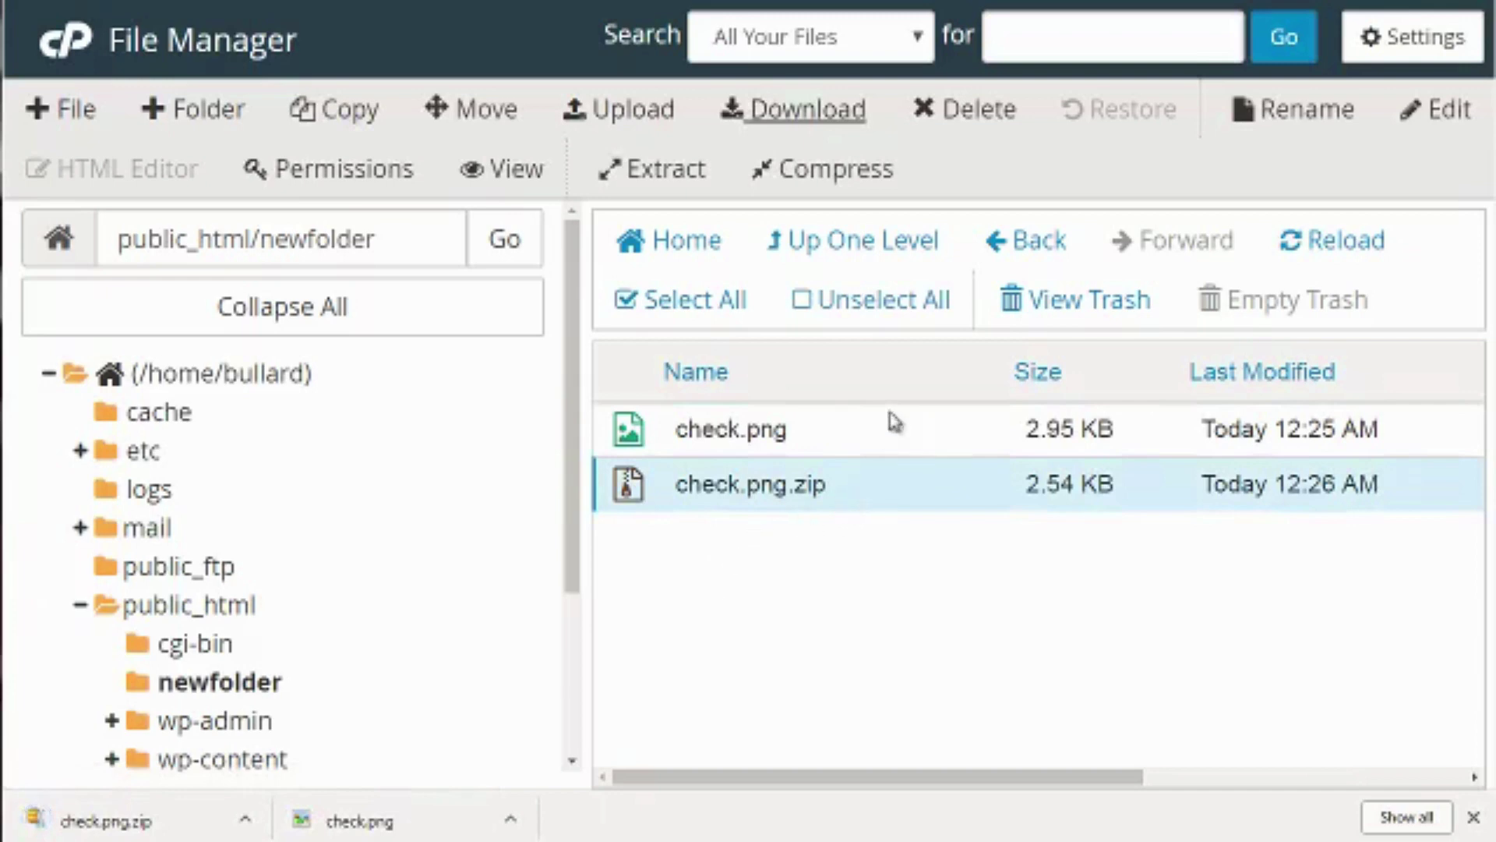
{"action": "left_click", "coordinate": [978, 110]}
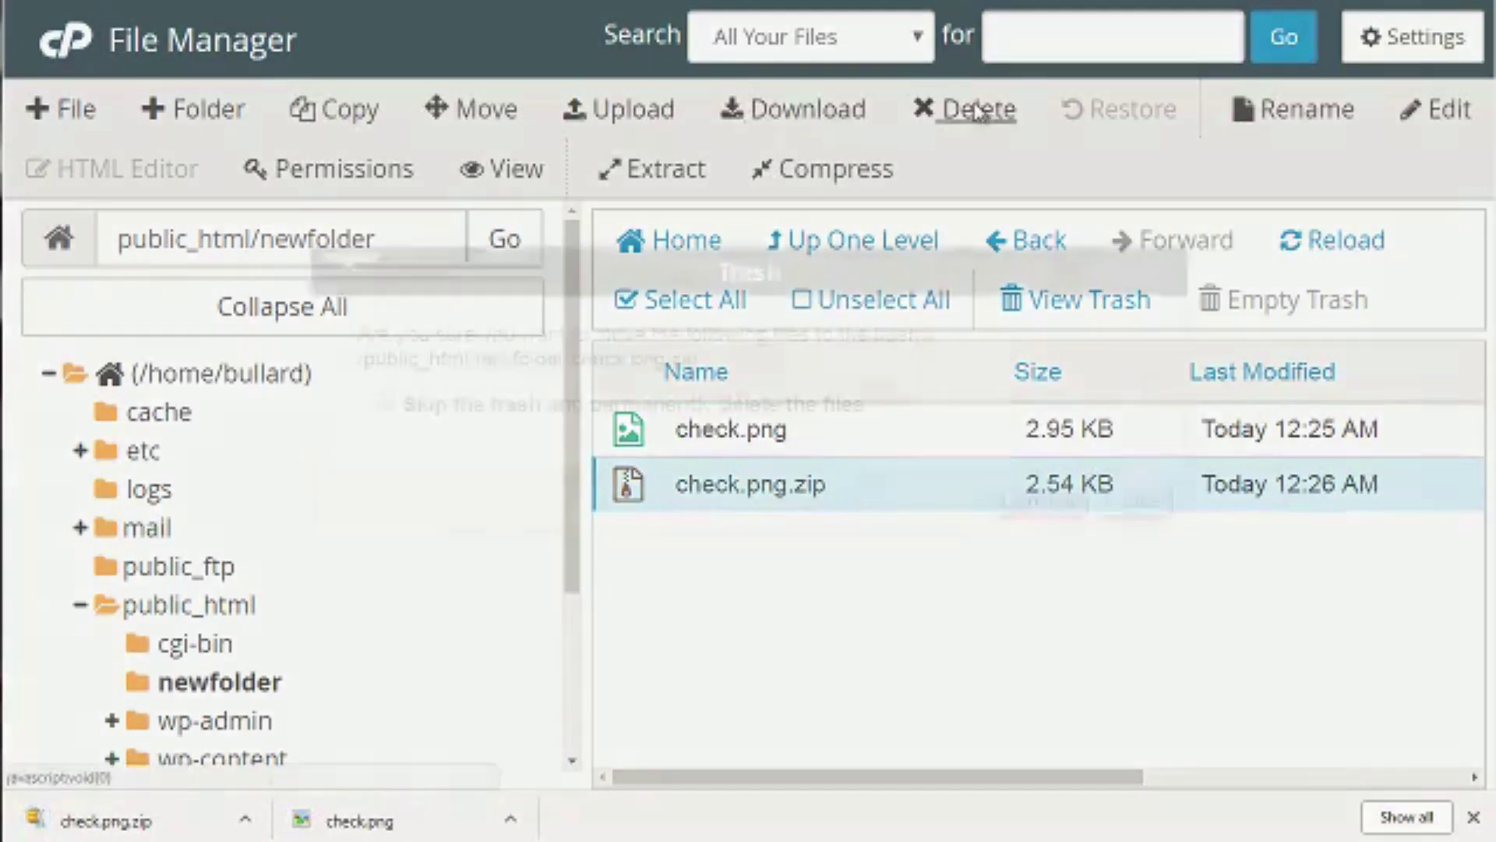
{"action": "left_click", "coordinate": [811, 413]}
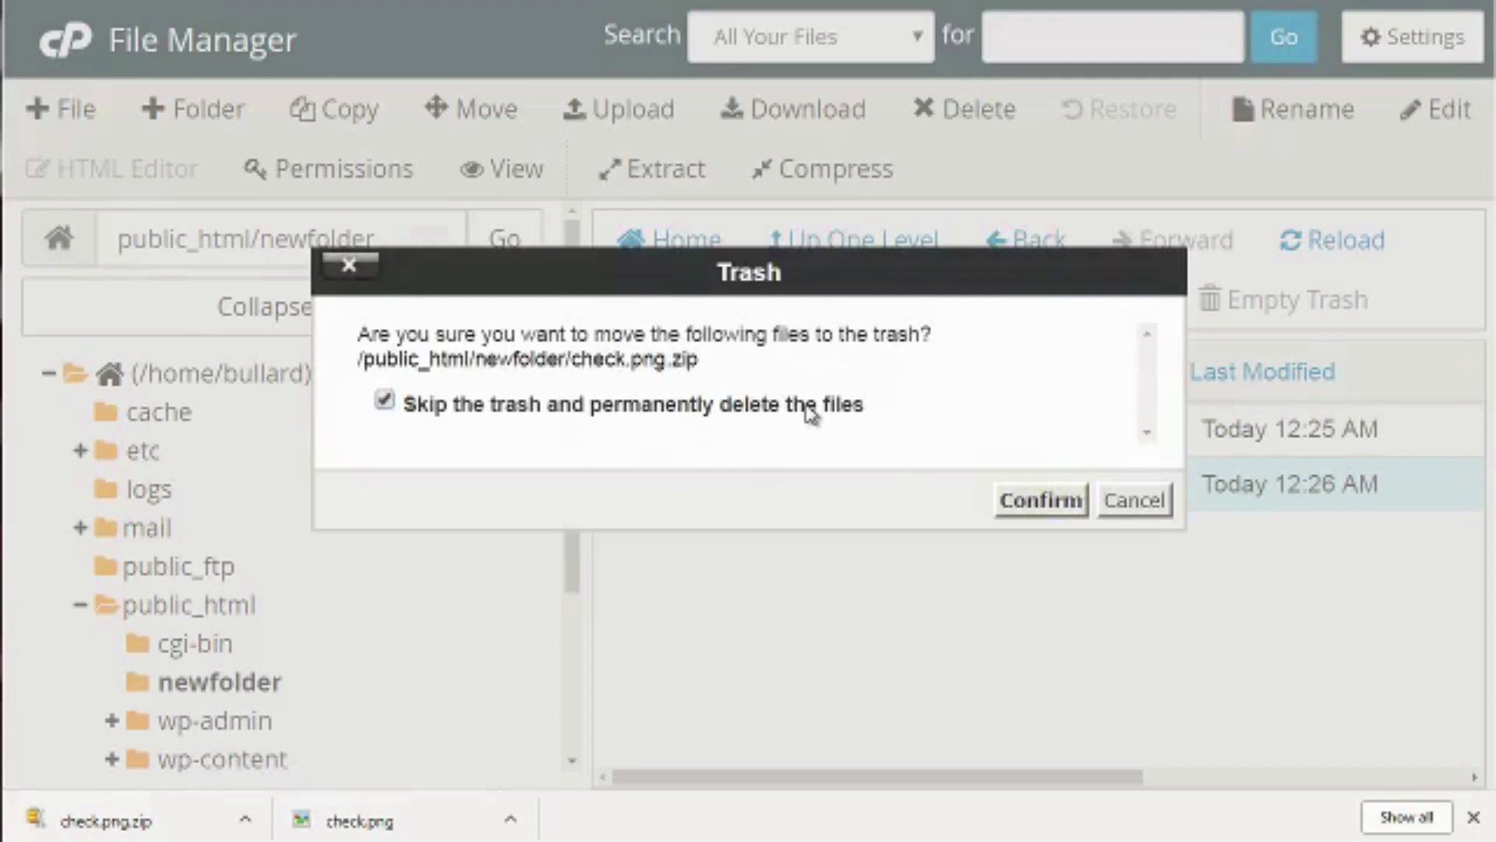
{"action": "left_click", "coordinate": [856, 413]}
{"action": "left_click", "coordinate": [1045, 512]}
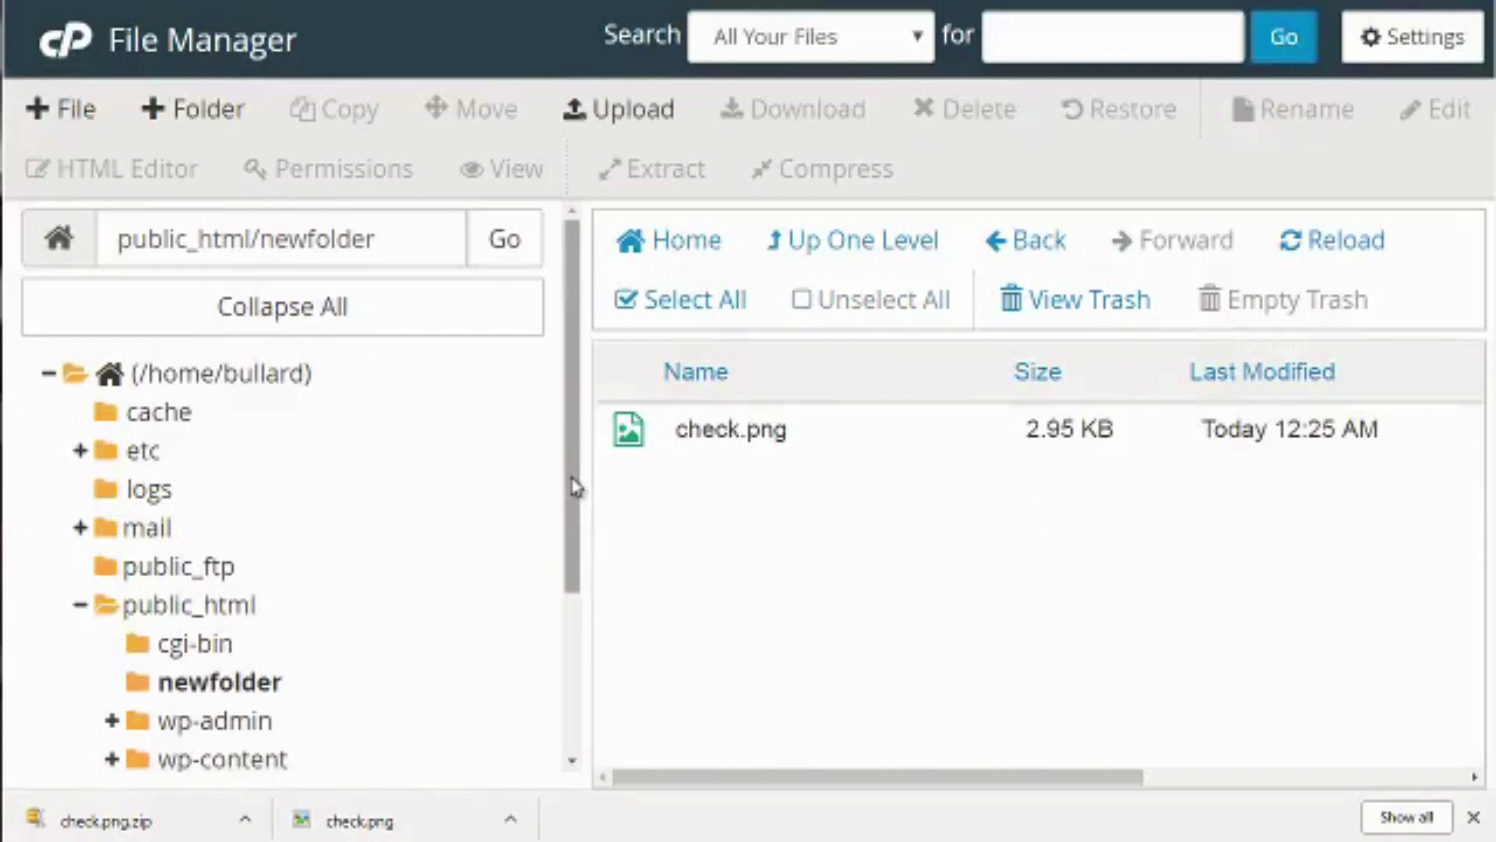
View the Rename and Edit dialogs for check.png and cancel each one
{"action": "left_click_drag", "start_coordinate": [577, 487], "coordinate": [576, 569]}
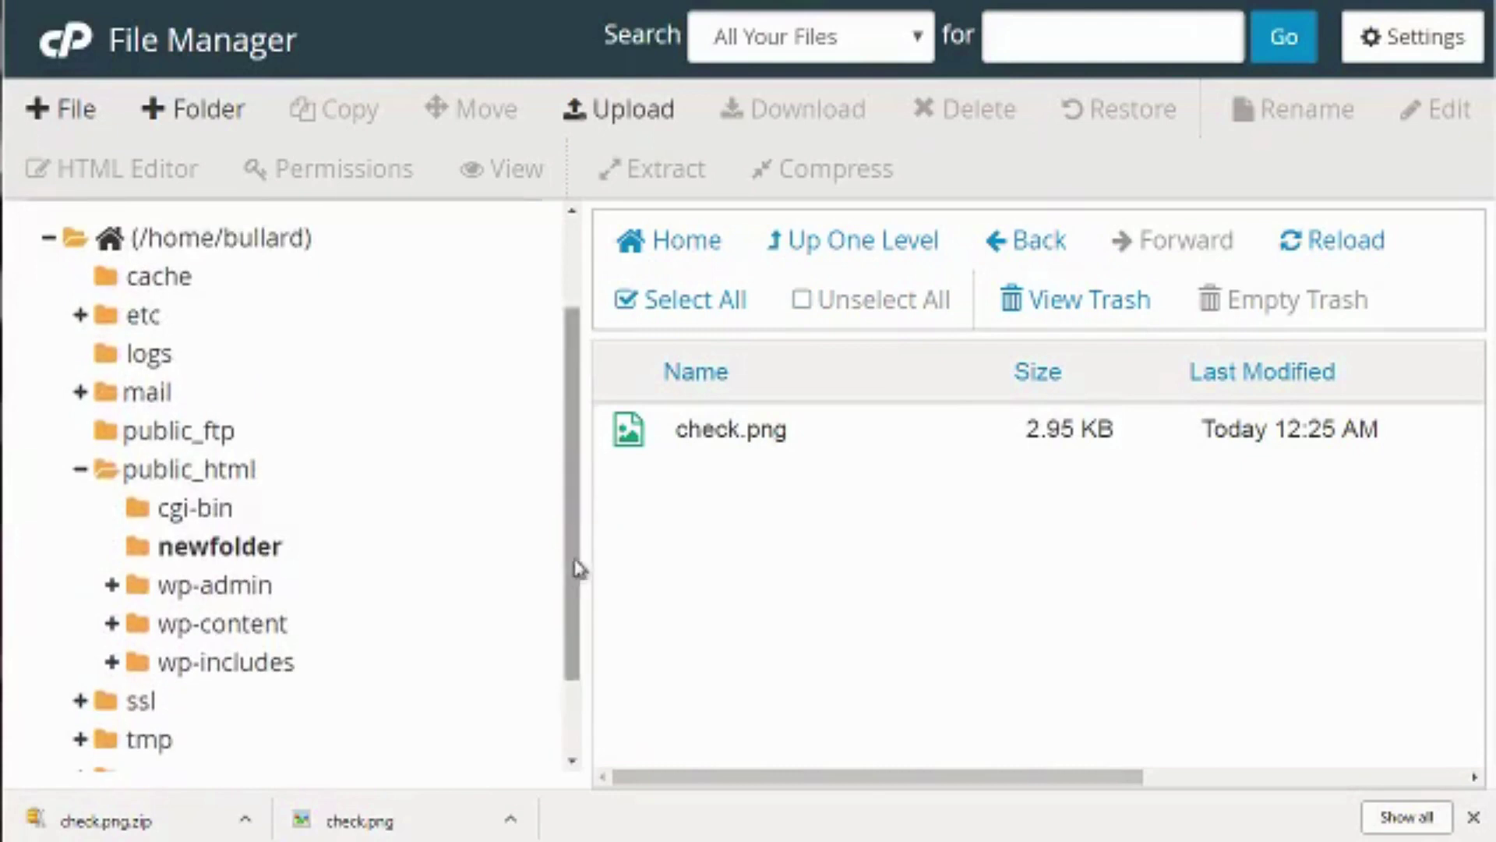
{"action": "left_click", "coordinate": [878, 436]}
{"action": "left_click", "coordinate": [1317, 107]}
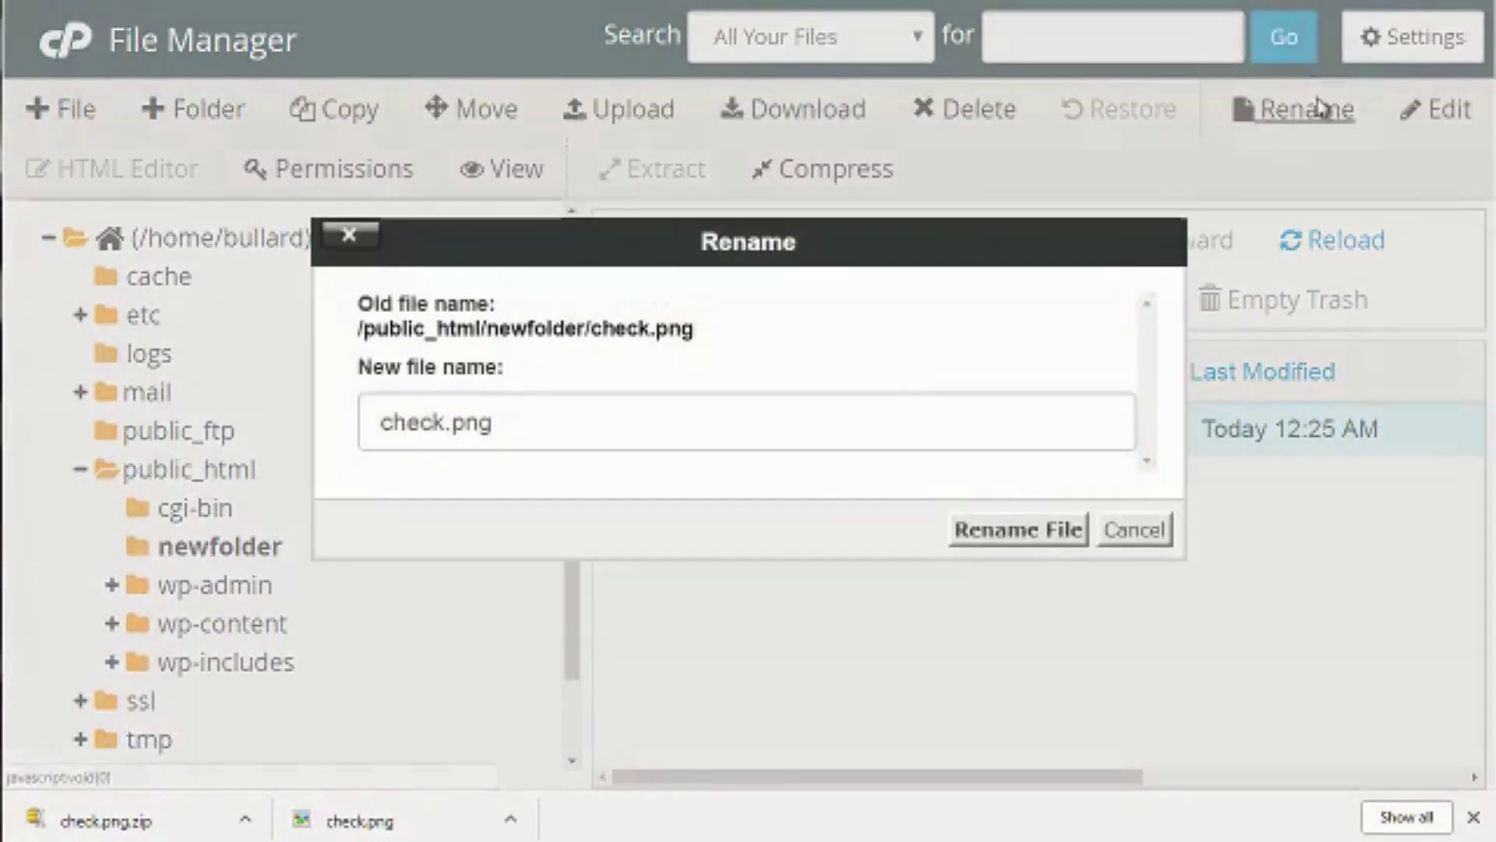
{"action": "left_click", "coordinate": [1128, 531]}
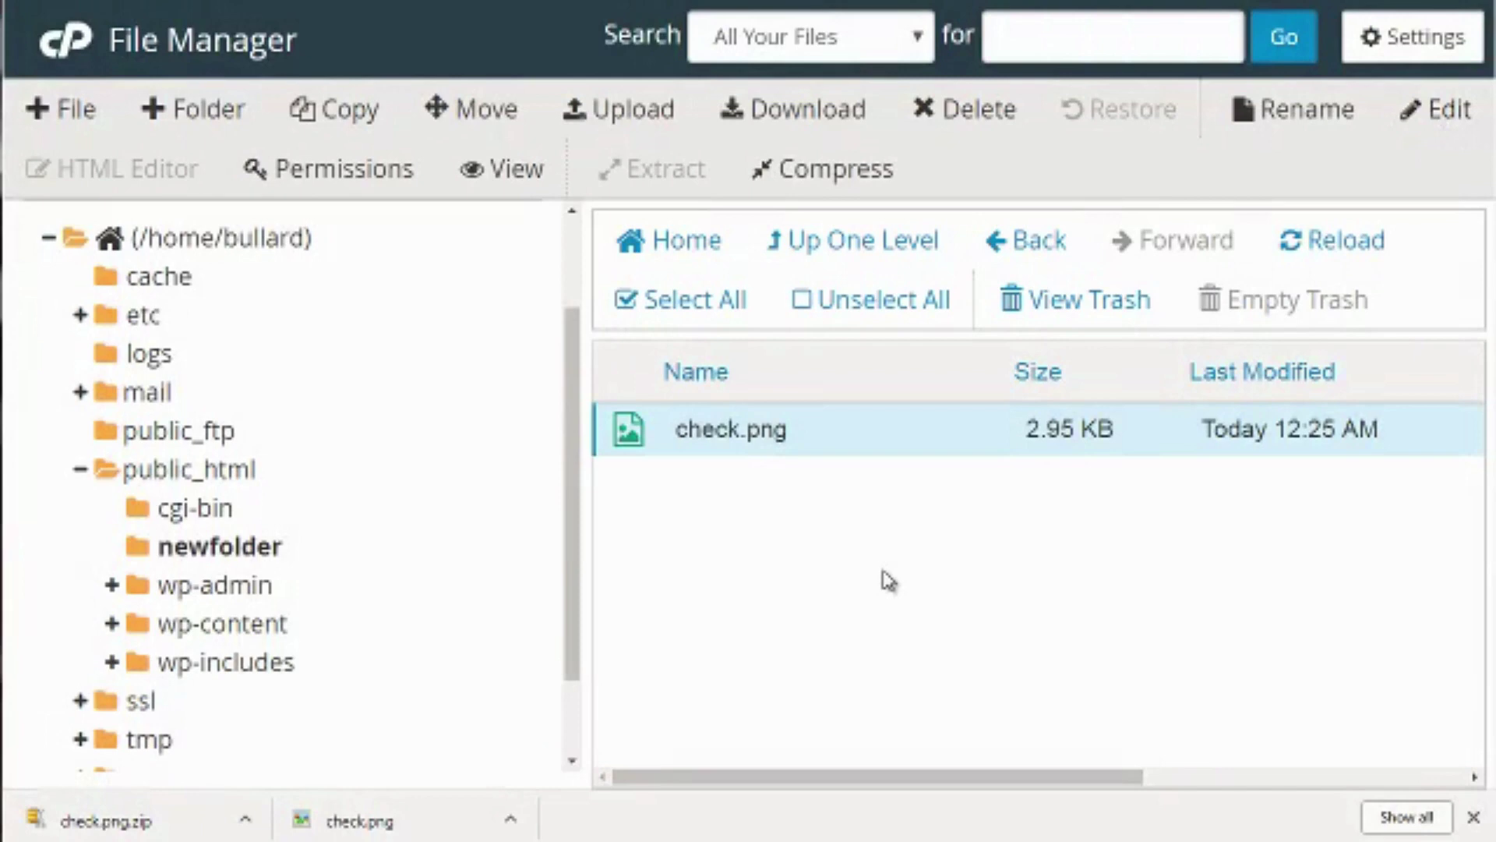
{"action": "left_click", "coordinate": [1441, 123]}
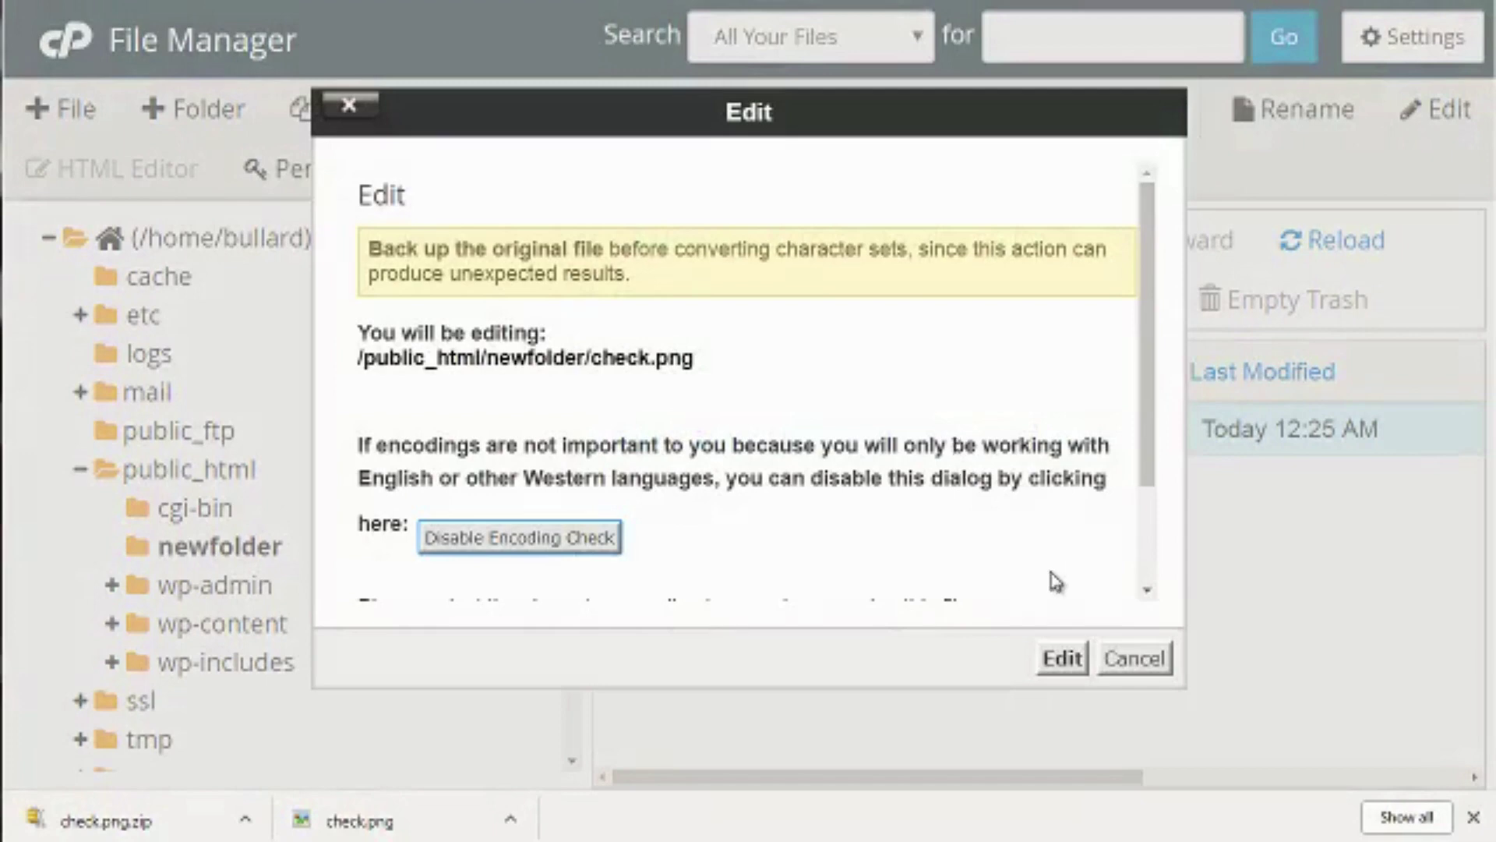
{"action": "left_click", "coordinate": [1134, 659]}
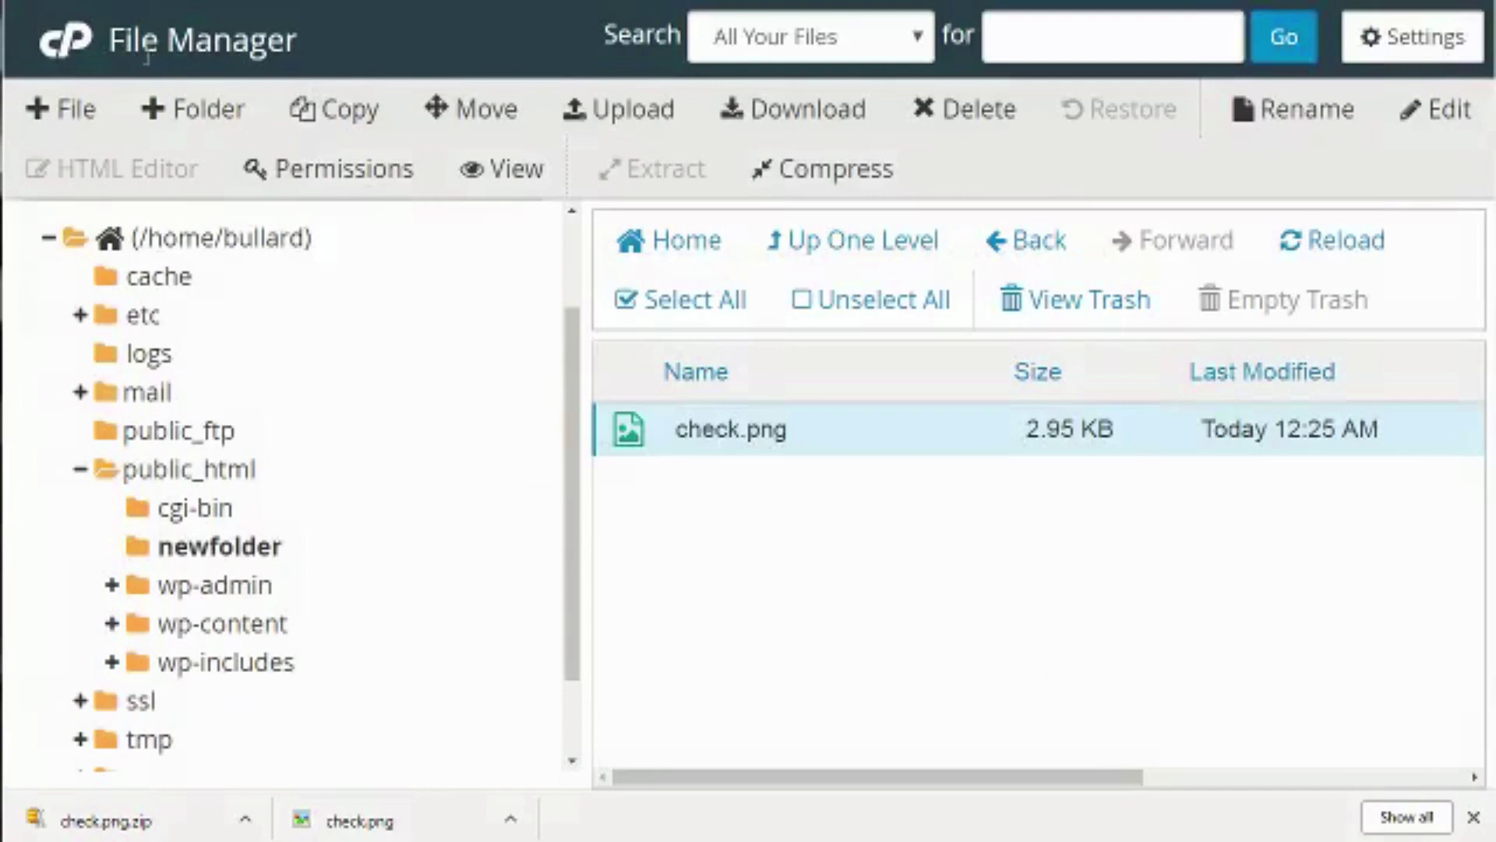
Create a new file named file.txt in public_html/newfolder
{"action": "left_click", "coordinate": [72, 111]}
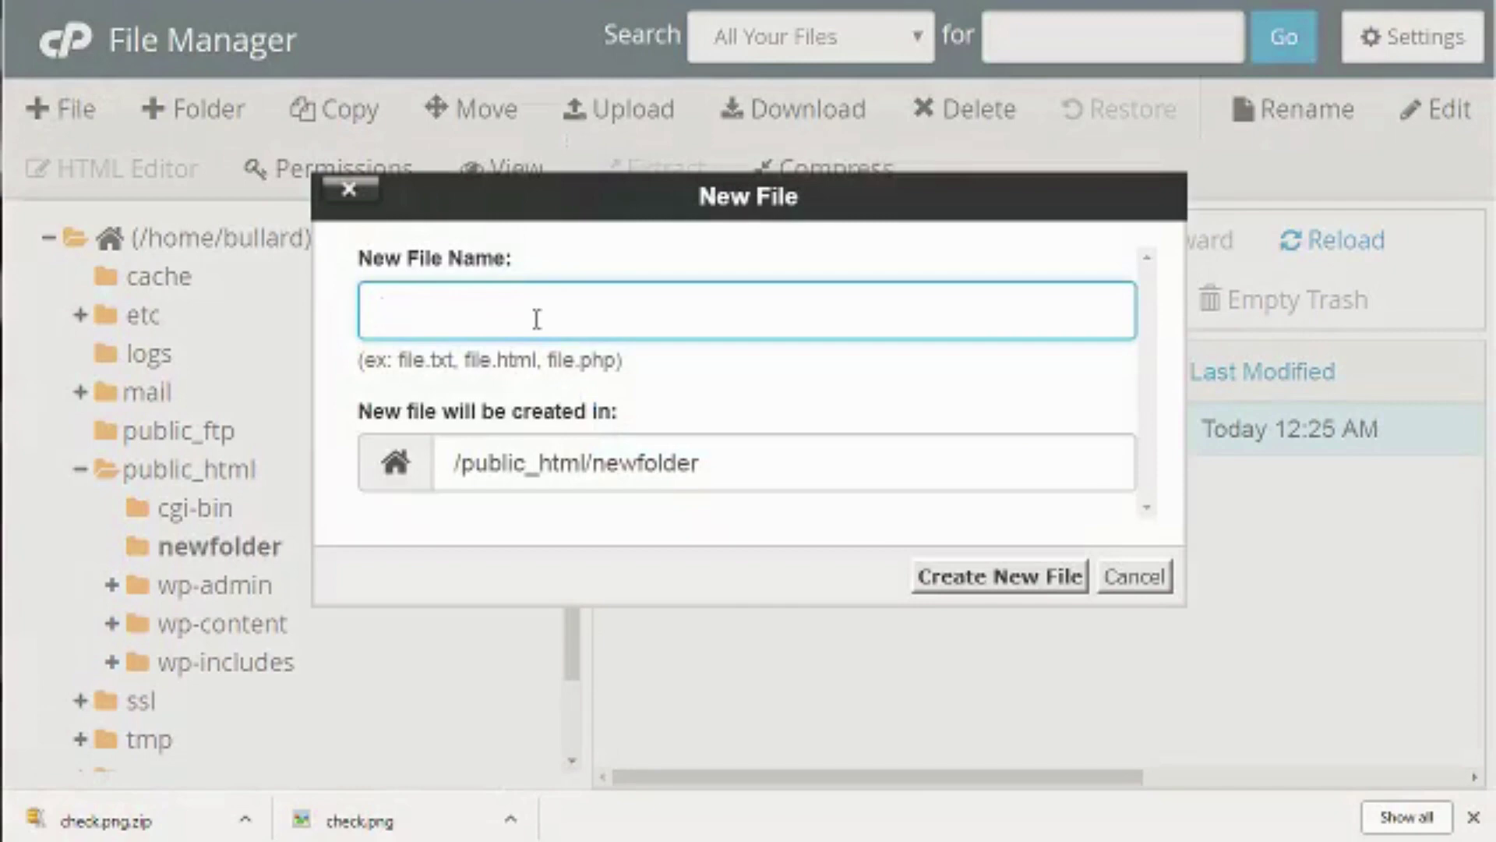
{"action": "type", "text": "file.txt"}
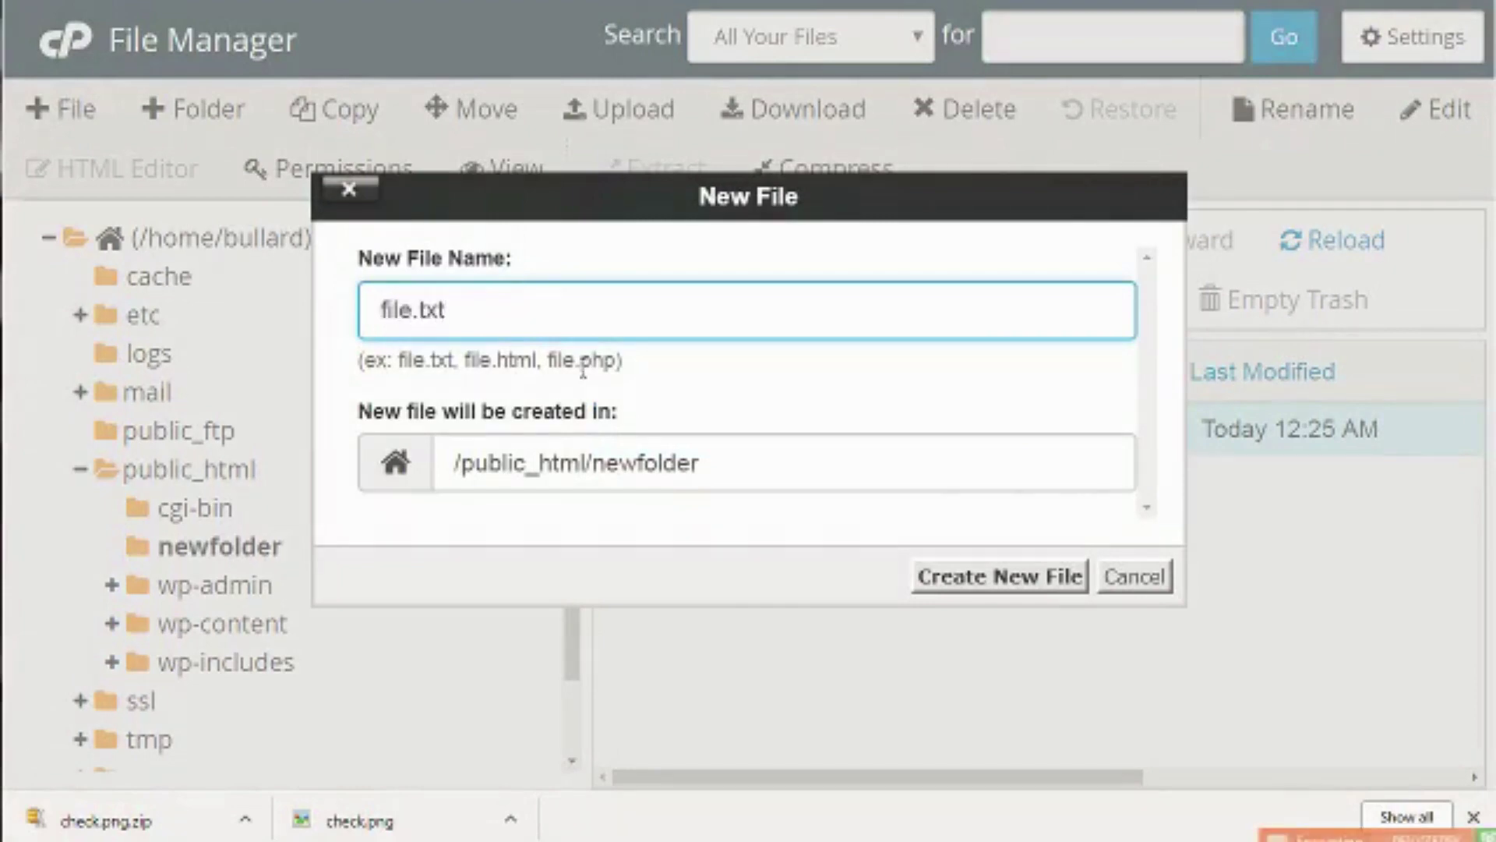
{"action": "left_click", "coordinate": [1006, 577]}
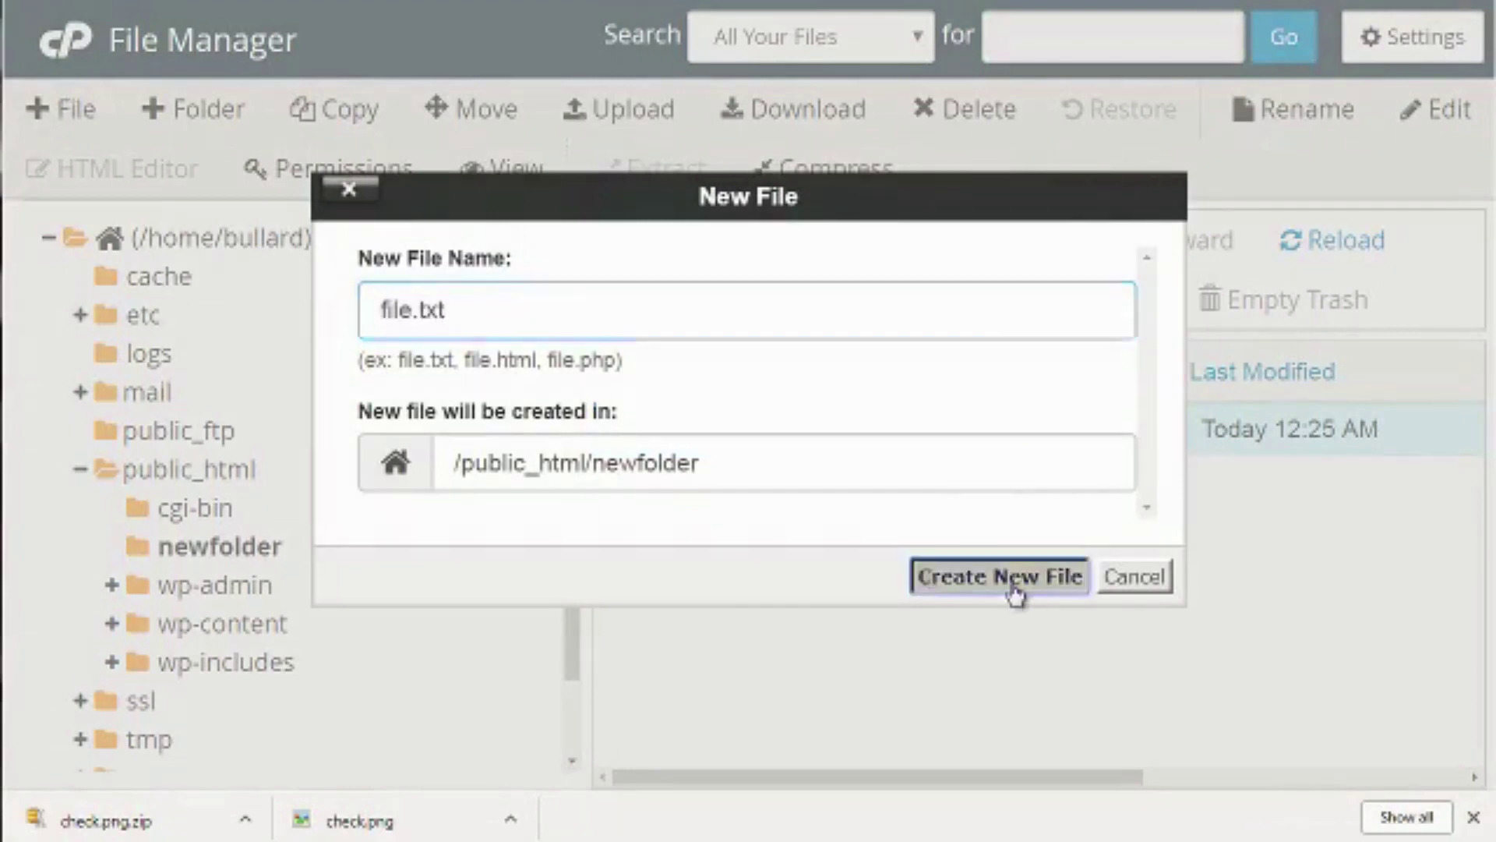
Open file.txt in the text editor, accepting the encoding dialog
{"action": "left_click", "coordinate": [869, 488]}
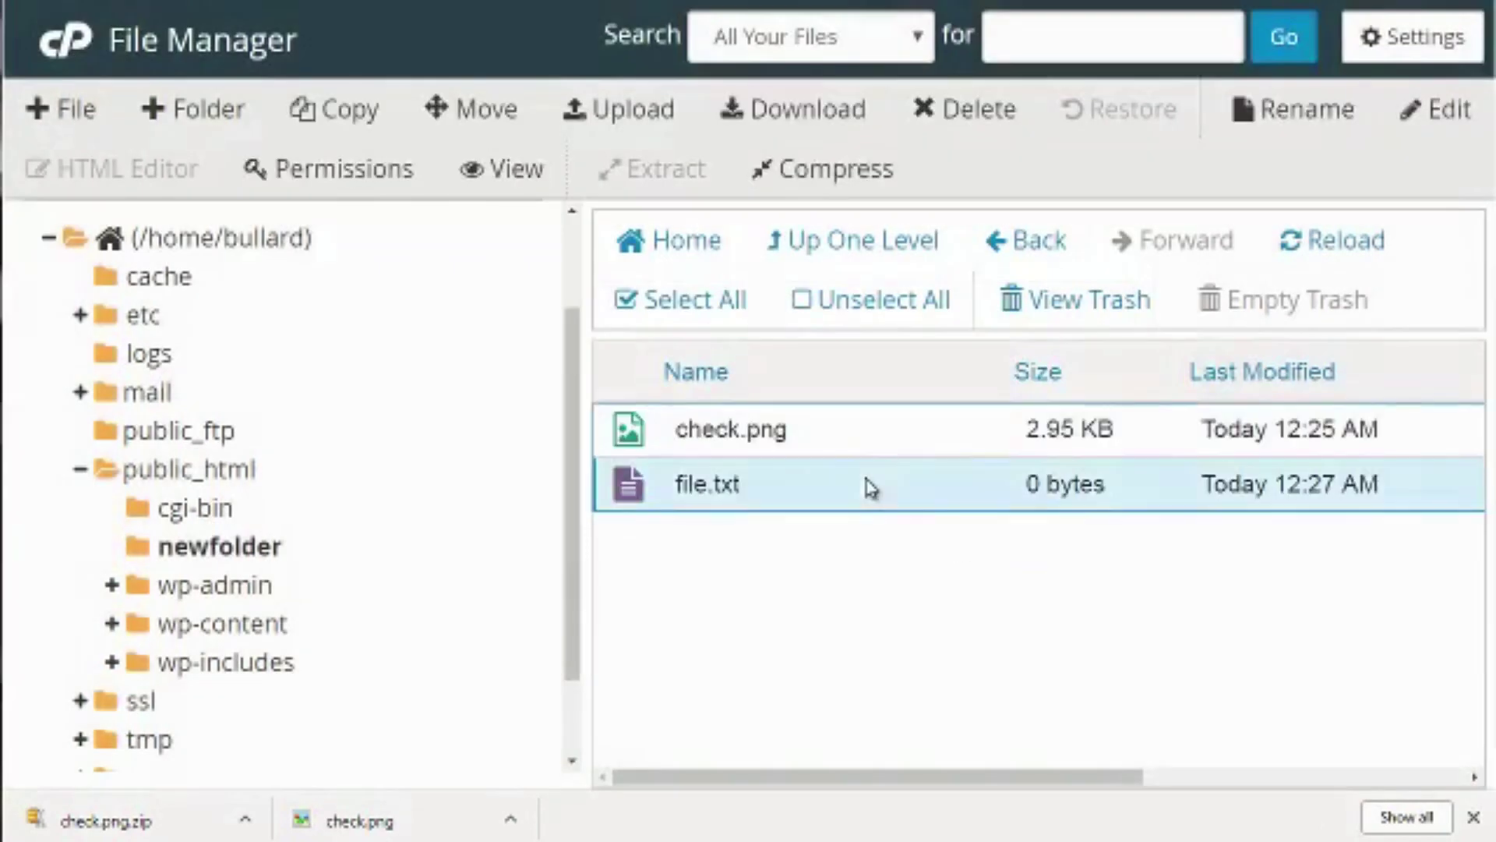
{"action": "left_click", "coordinate": [1456, 113]}
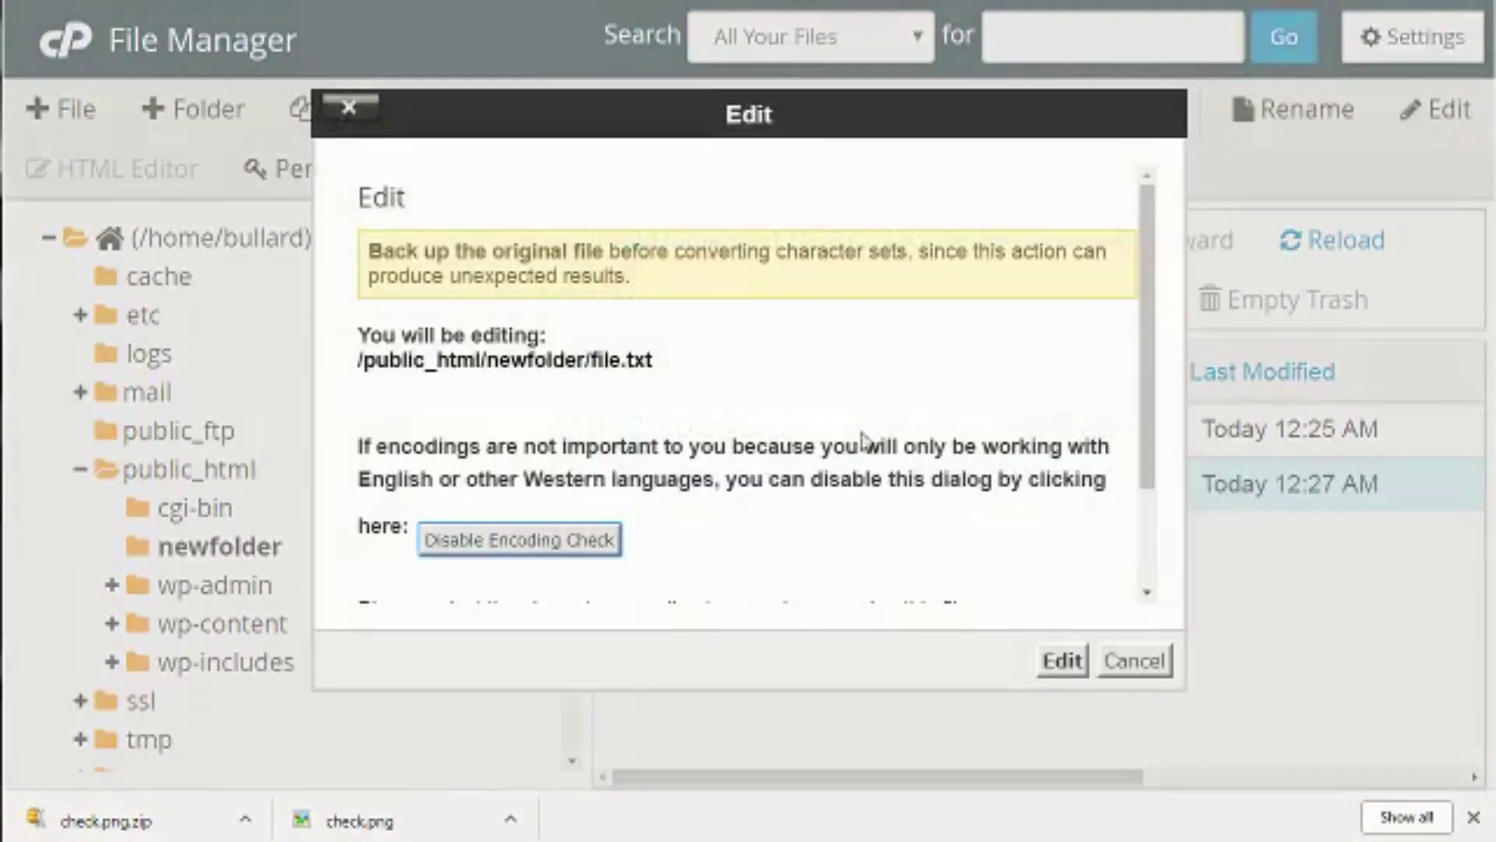
{"action": "left_click", "coordinate": [1061, 663]}
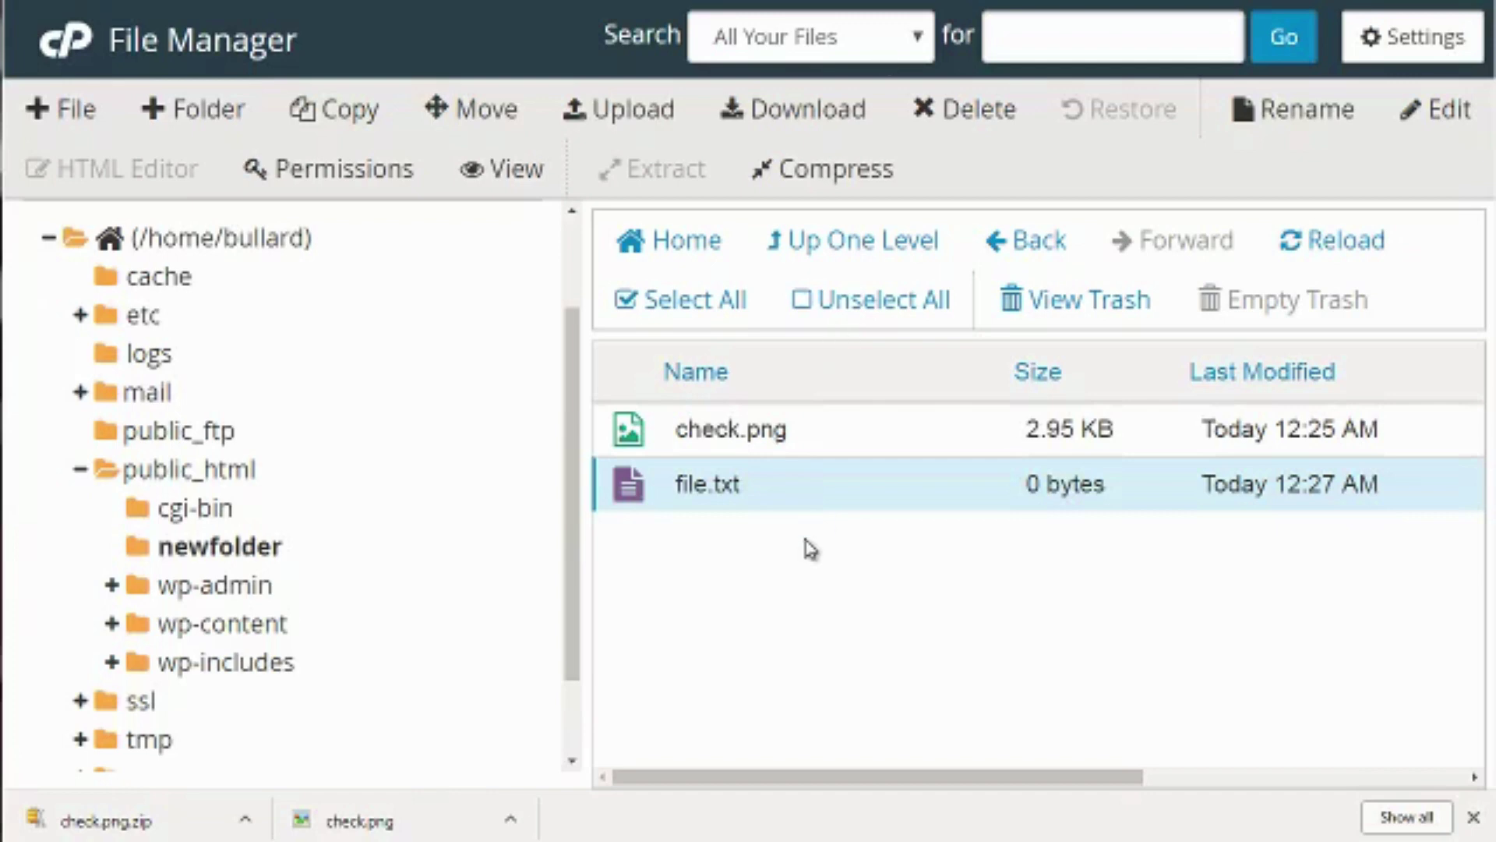
Create a new file named file.html in public_html/newfolder
{"action": "left_click", "coordinate": [80, 115]}
{"action": "type", "text": "file.t"}
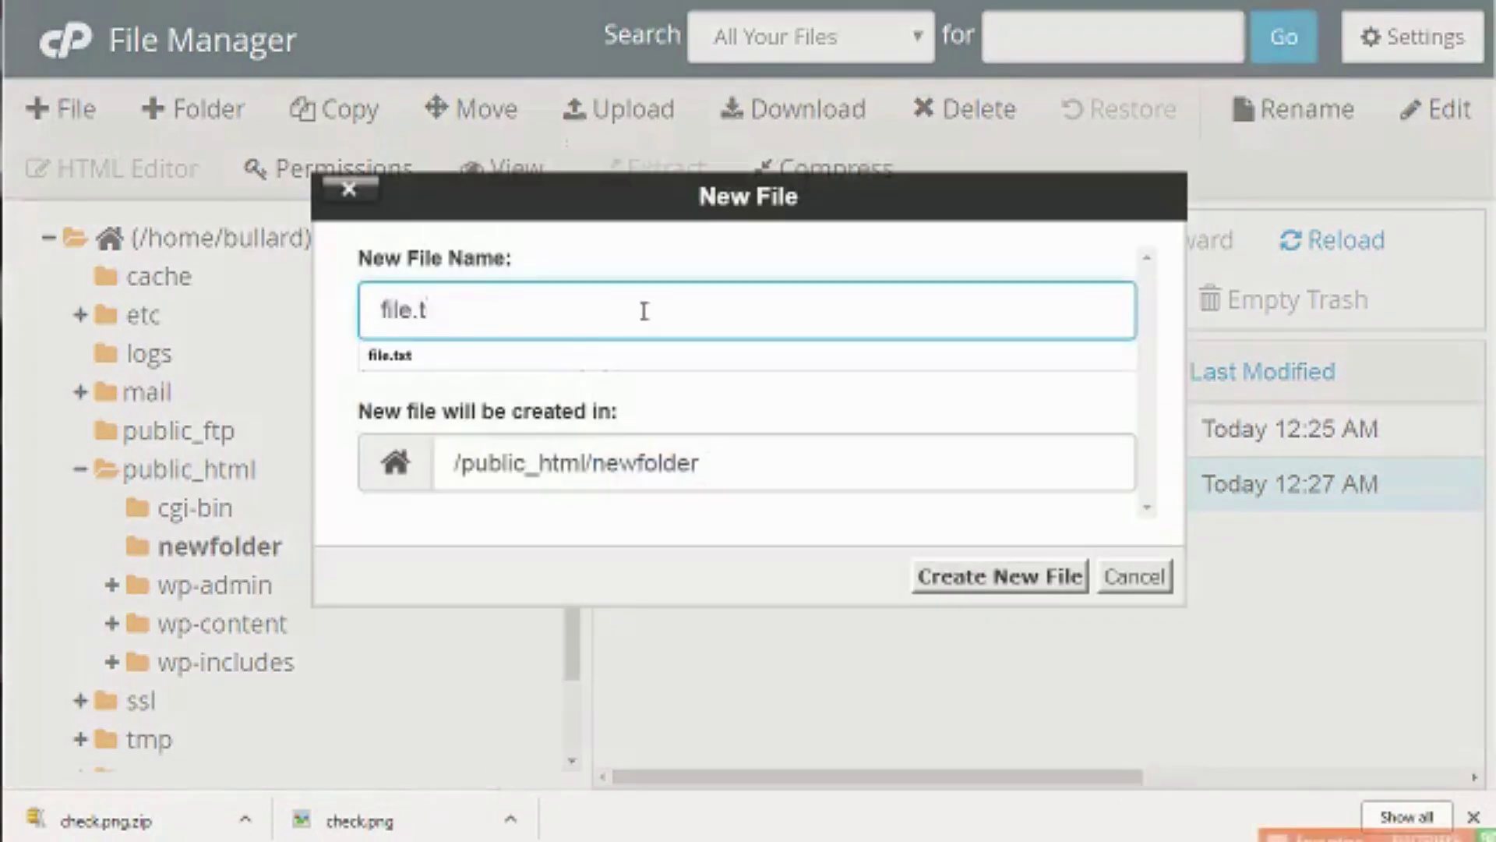
{"action": "key", "text": "BackSpace"}
{"action": "type", "text": "html"}
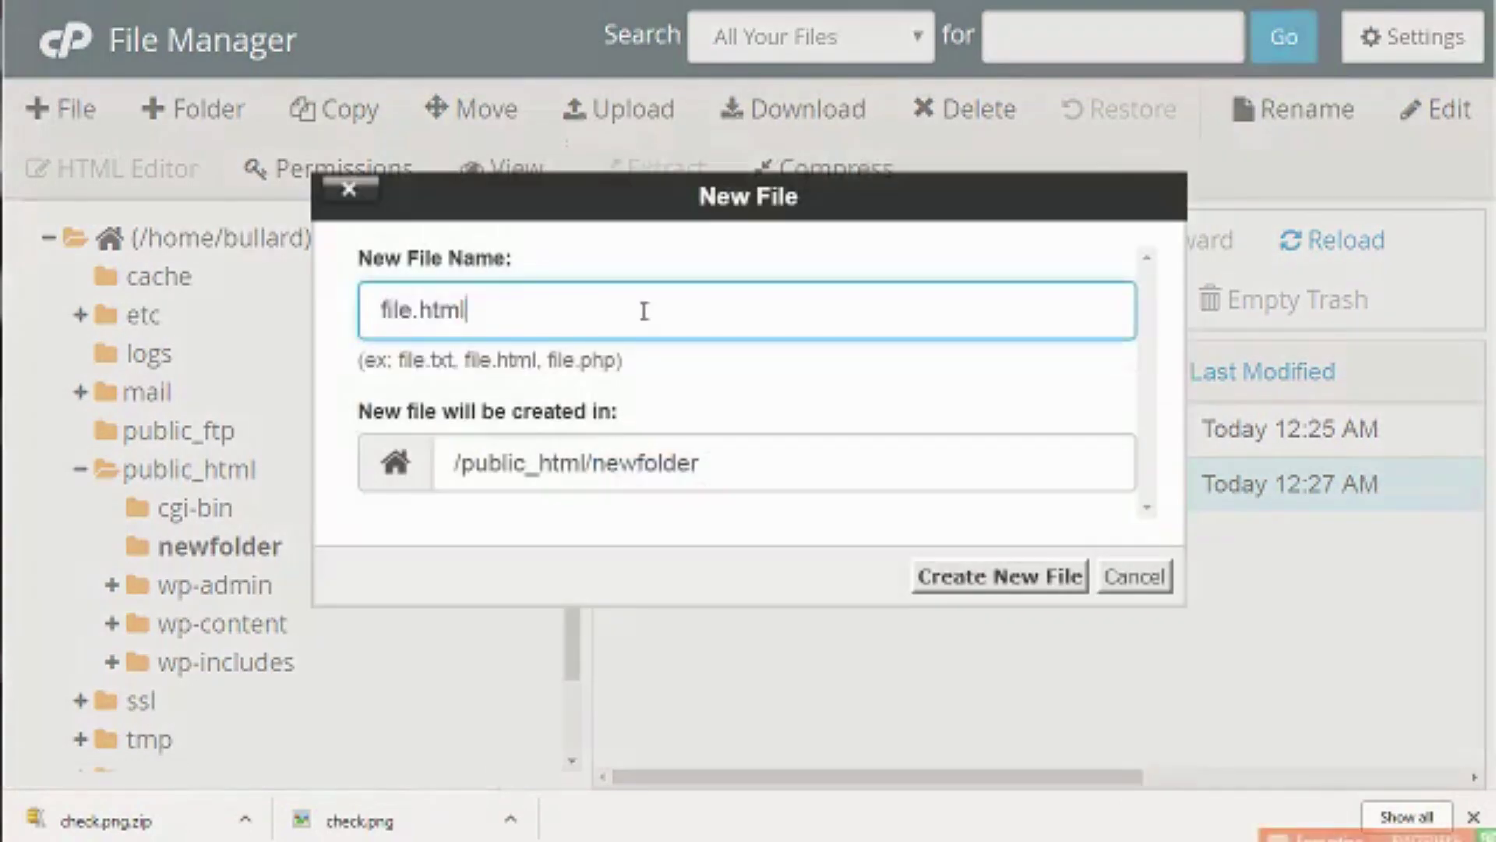
{"action": "left_click", "coordinate": [1005, 576]}
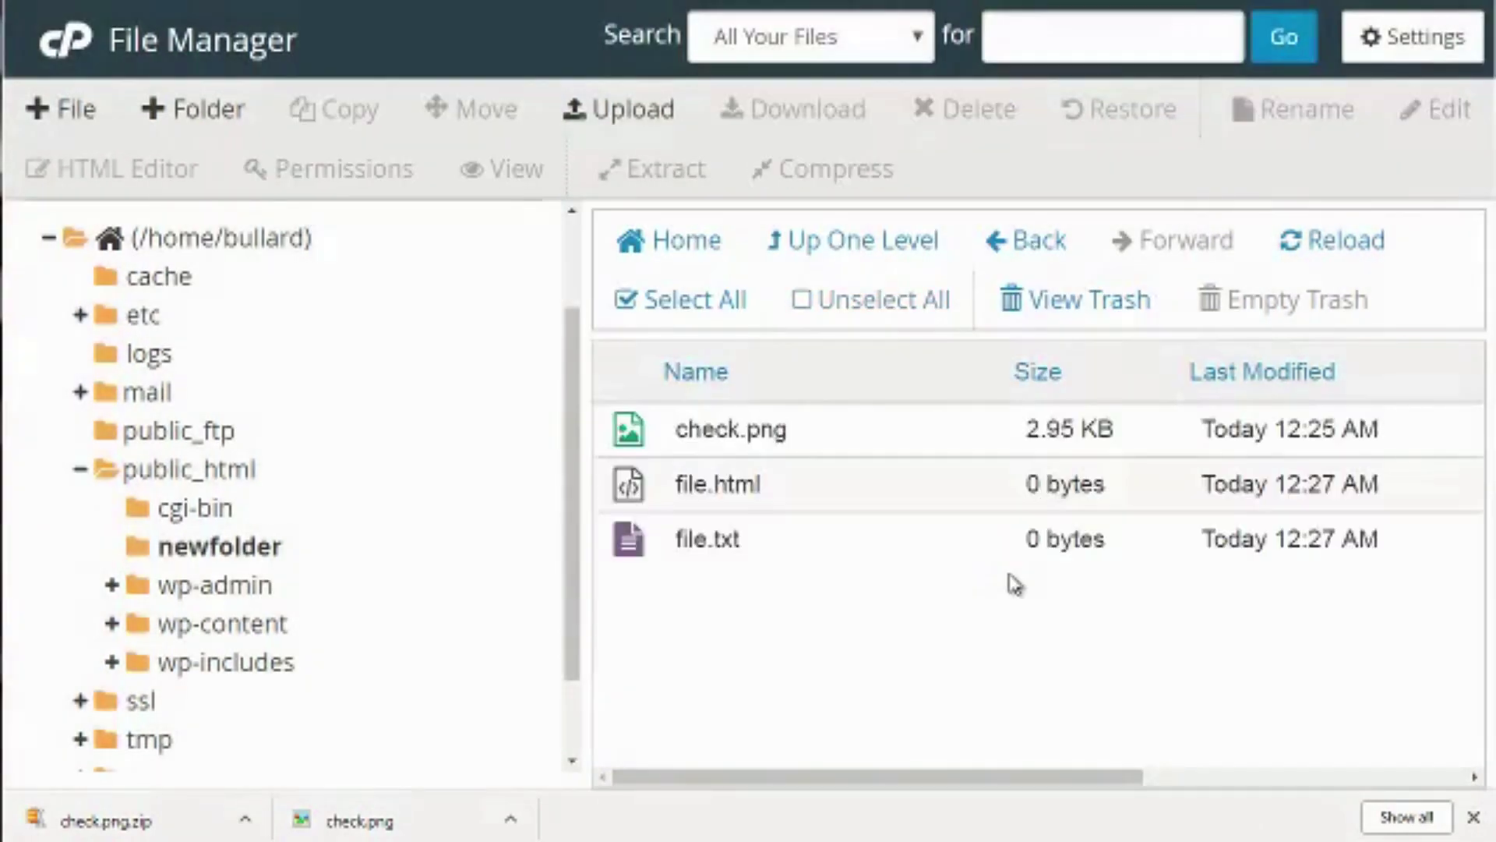
Open file.html in the HTML Editor and place the cursor in its blank page area
{"action": "left_click", "coordinate": [979, 511]}
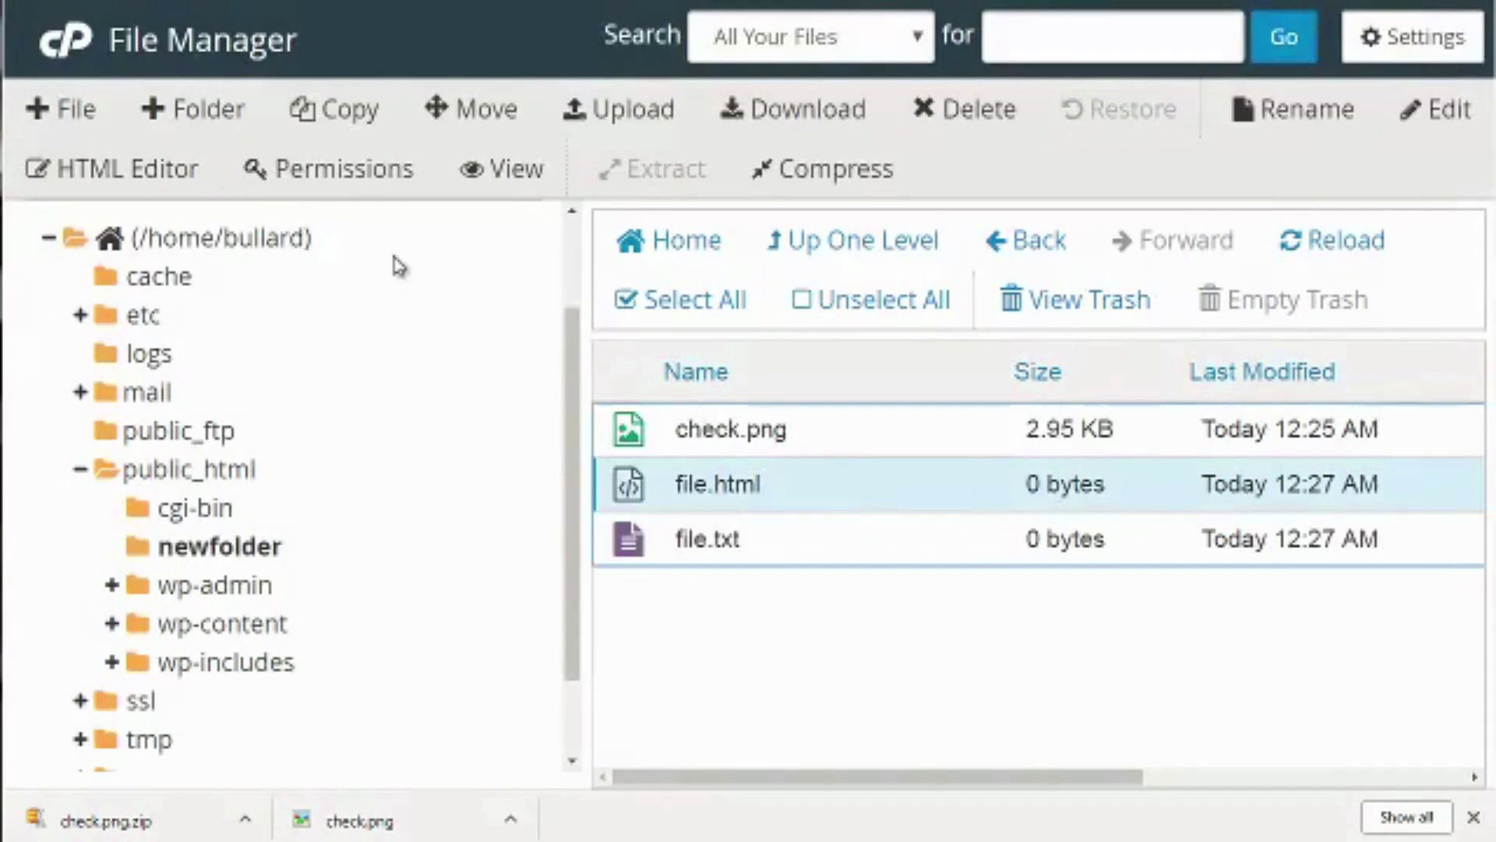
{"action": "left_click", "coordinate": [181, 170]}
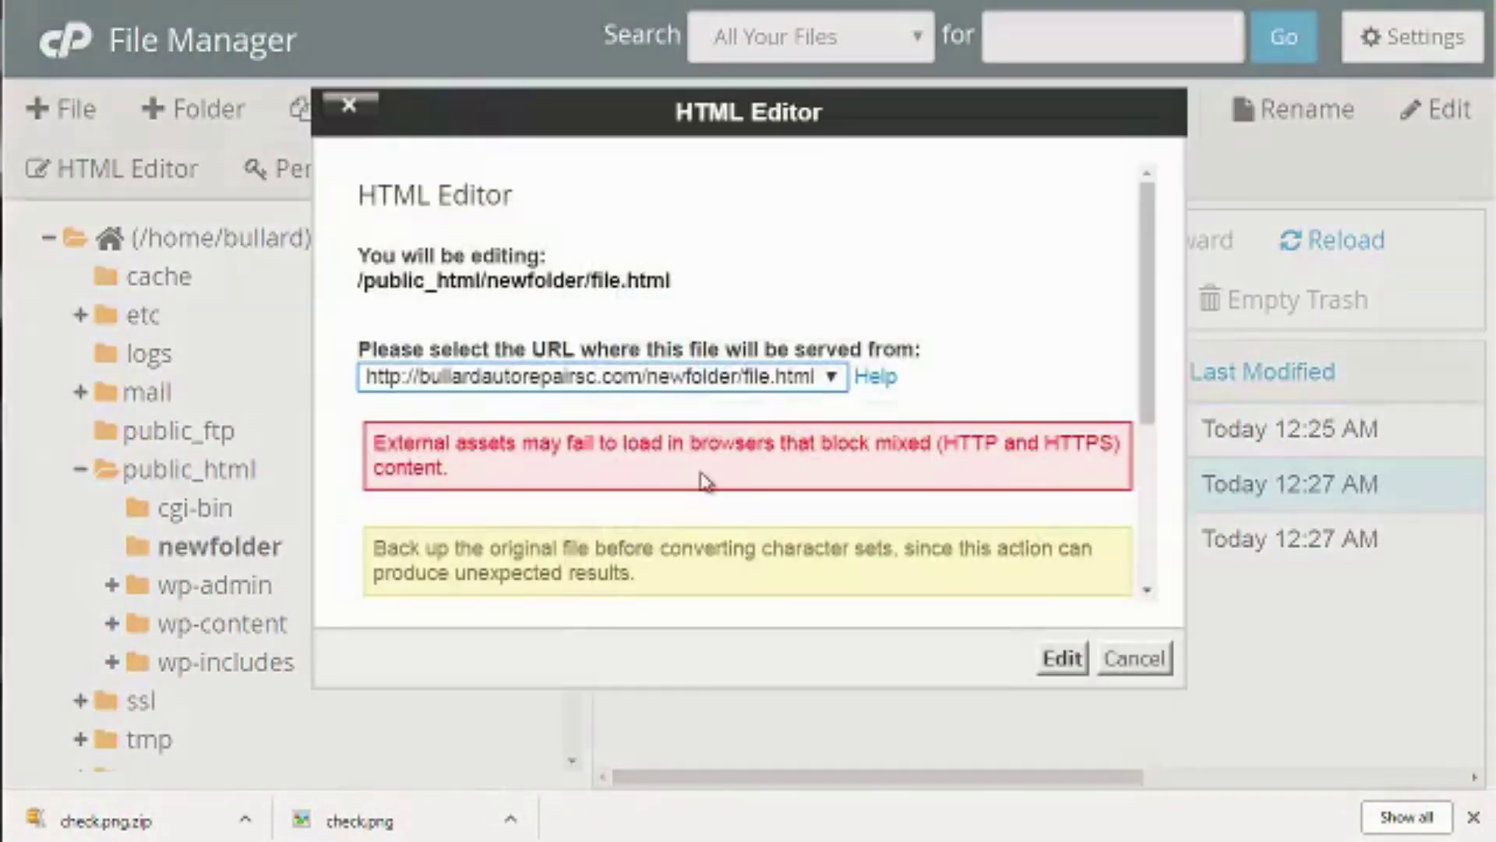
{"action": "left_click", "coordinate": [1062, 659]}
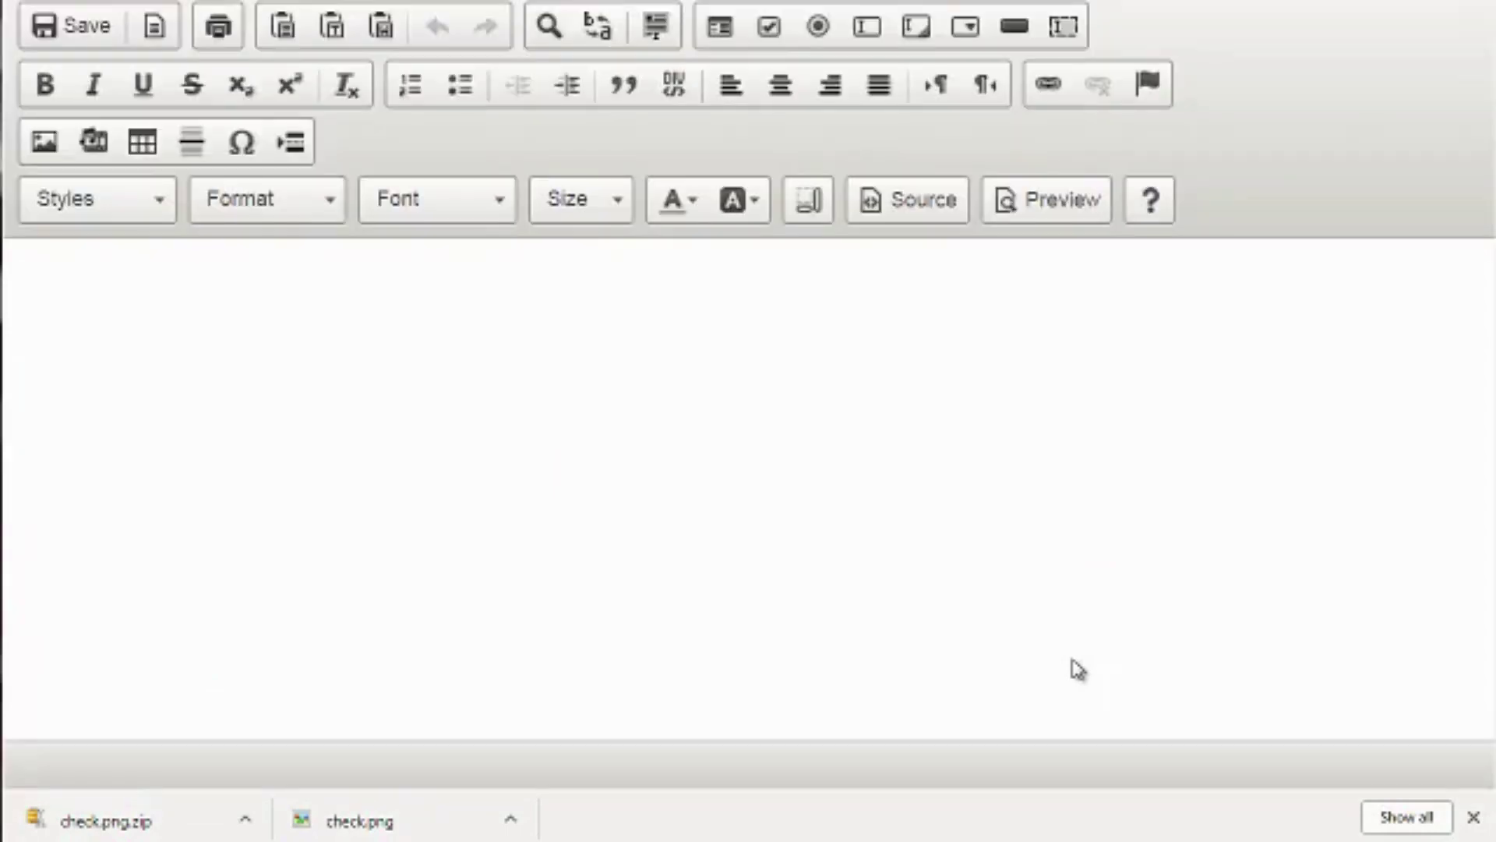
{"action": "left_click", "coordinate": [554, 408]}
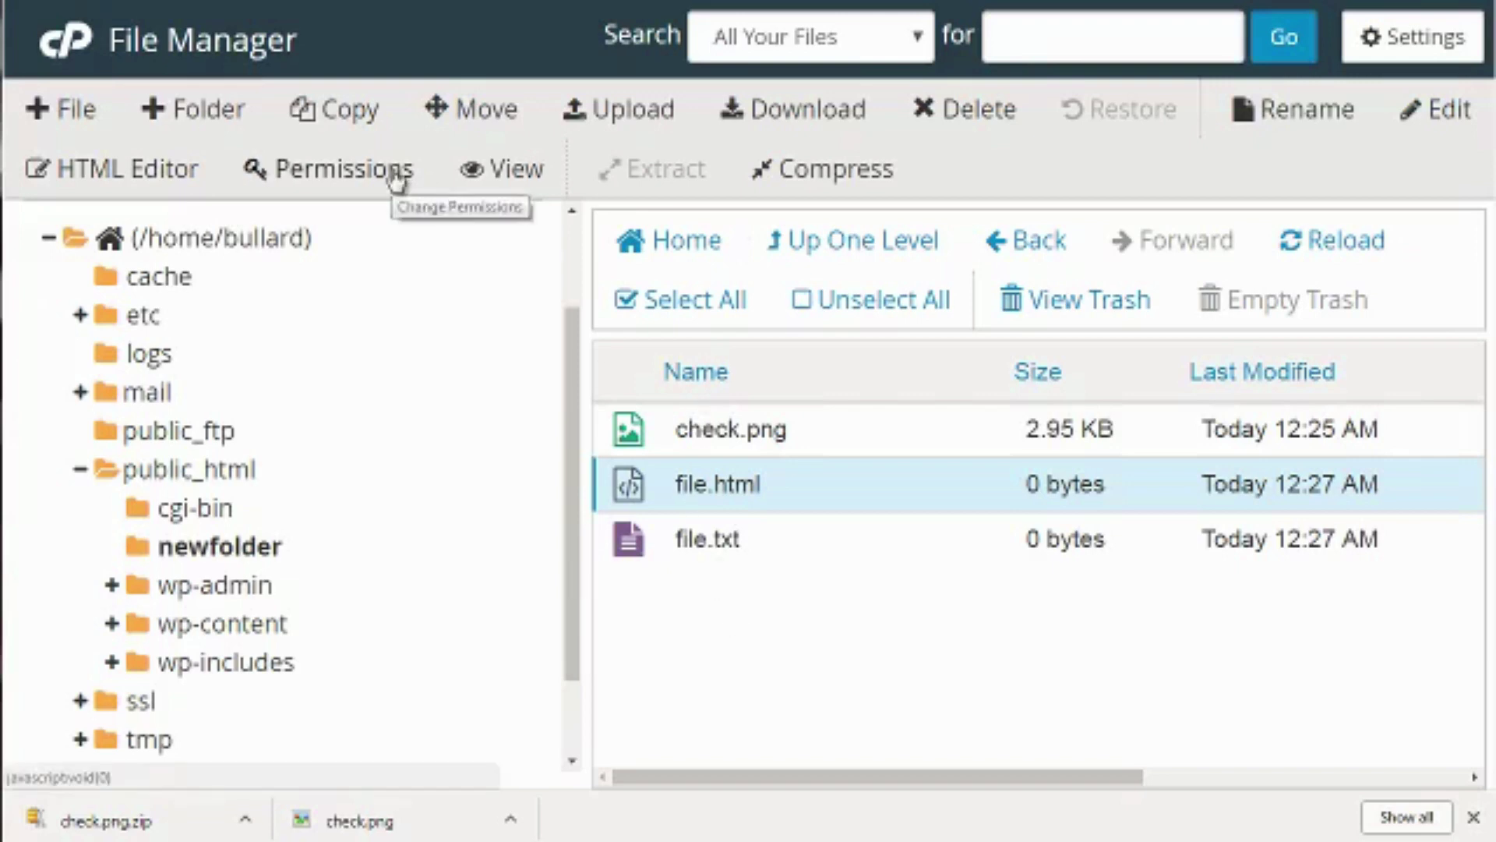
View the permission settings of file.html, then cancel without changing them
{"action": "left_click", "coordinate": [397, 177]}
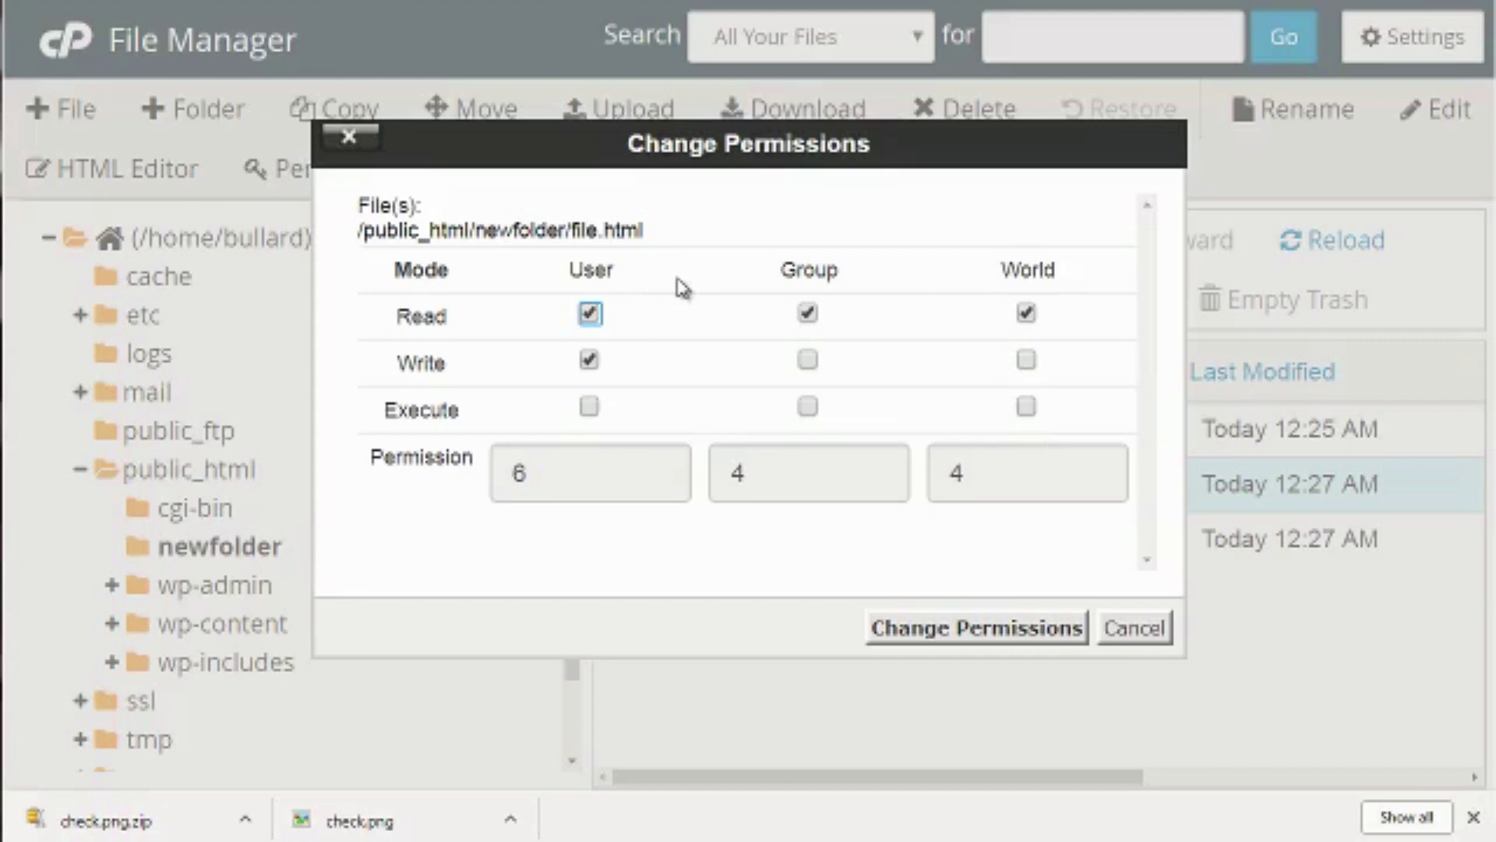
{"action": "left_click", "coordinate": [1128, 640]}
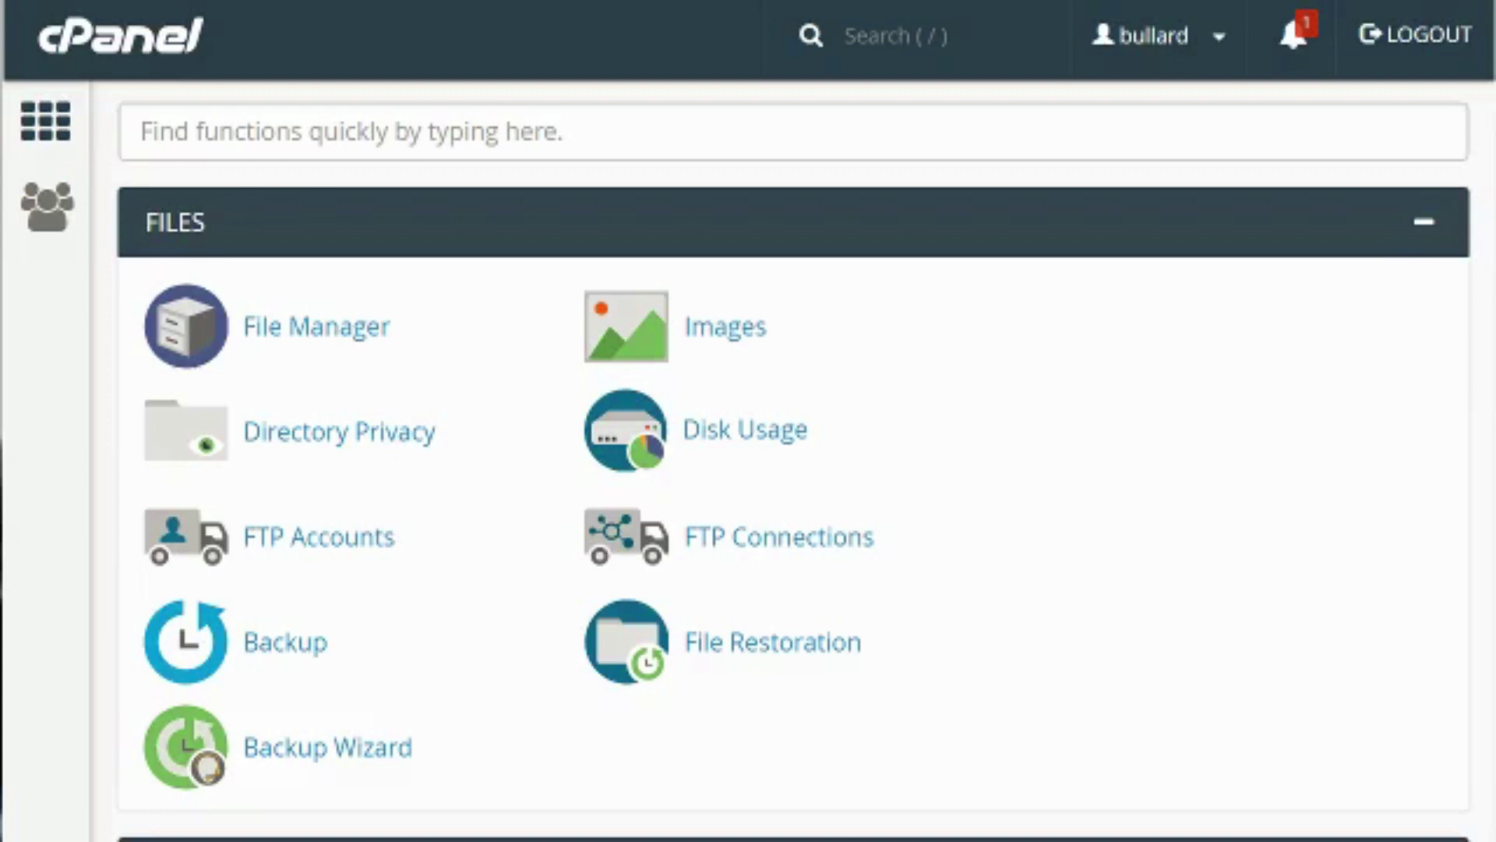
Look through the Email section's tools and open the Apache SpamAssassin and Email Filters pages
{"action": "scroll", "coordinate": [793, 458], "scroll_direction": "down", "scroll_amount": 15}
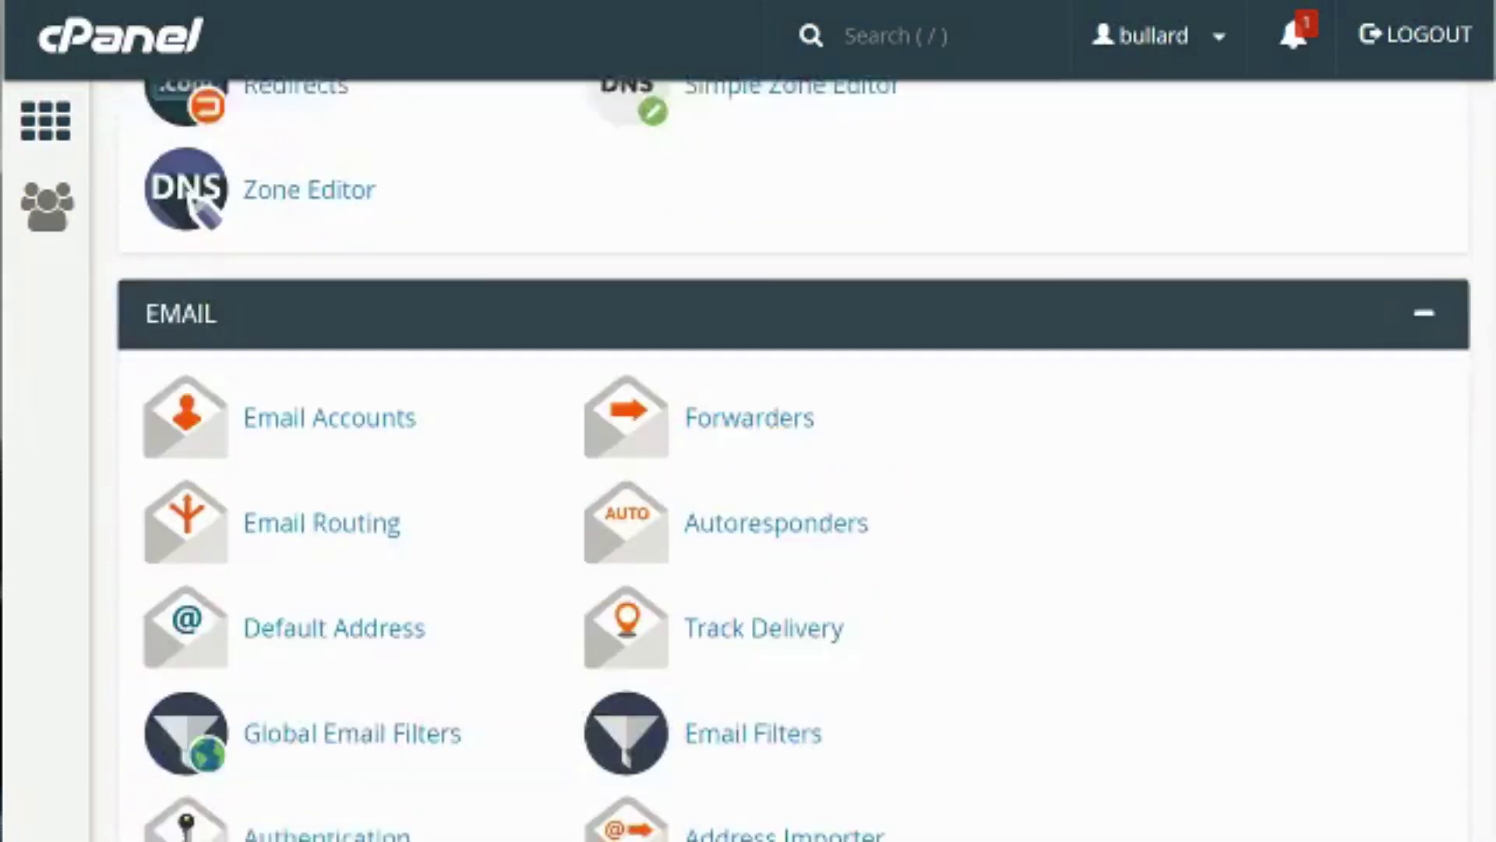
{"action": "scroll", "coordinate": [793, 459], "scroll_direction": "down", "scroll_amount": 1}
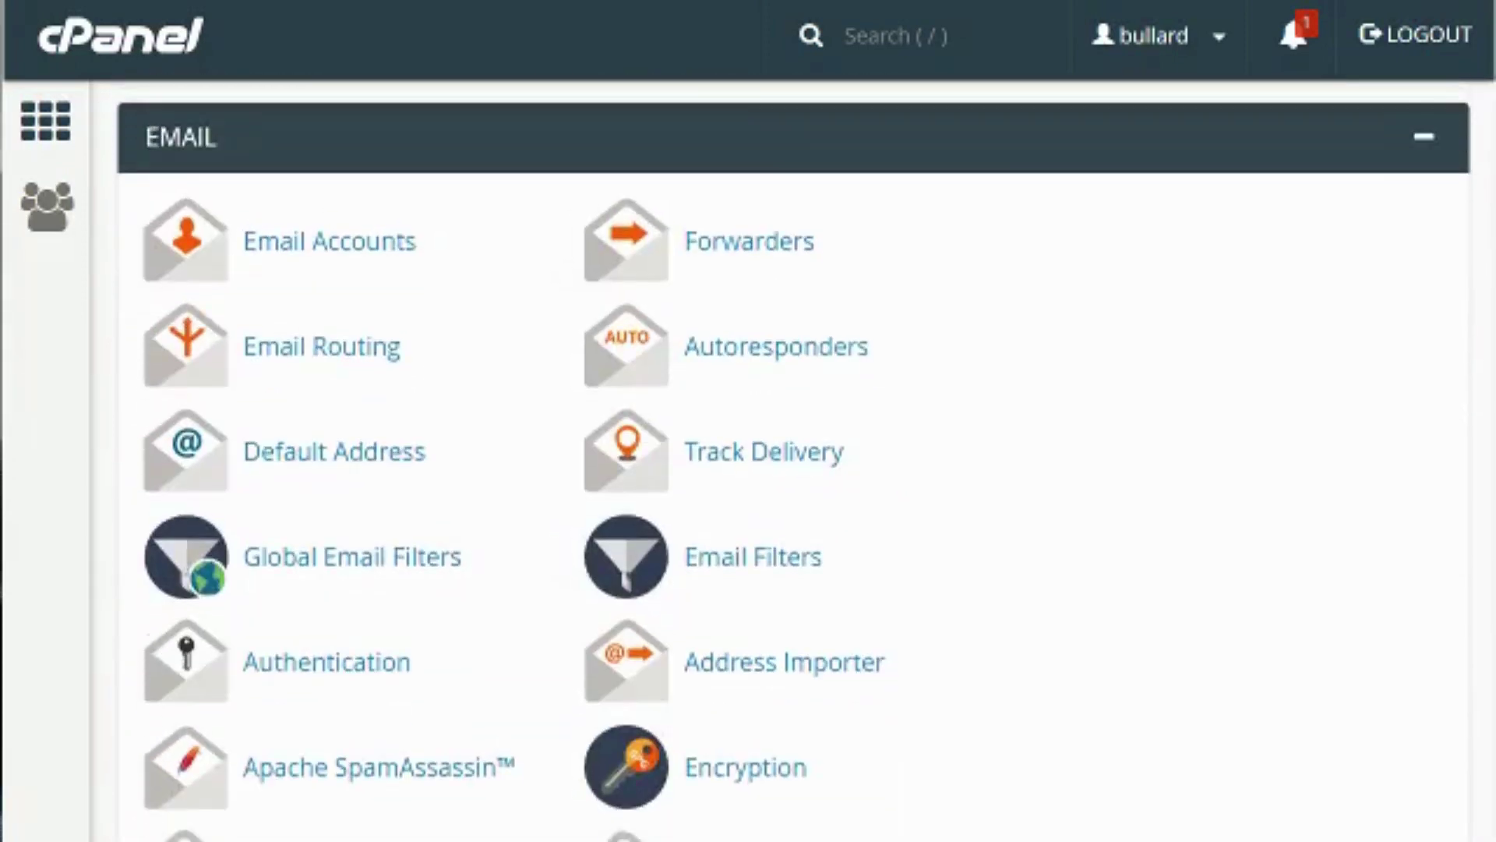
{"action": "scroll", "coordinate": [793, 458], "scroll_direction": "down", "scroll_amount": 1}
{"action": "scroll", "coordinate": [793, 459], "scroll_direction": "down", "scroll_amount": 2}
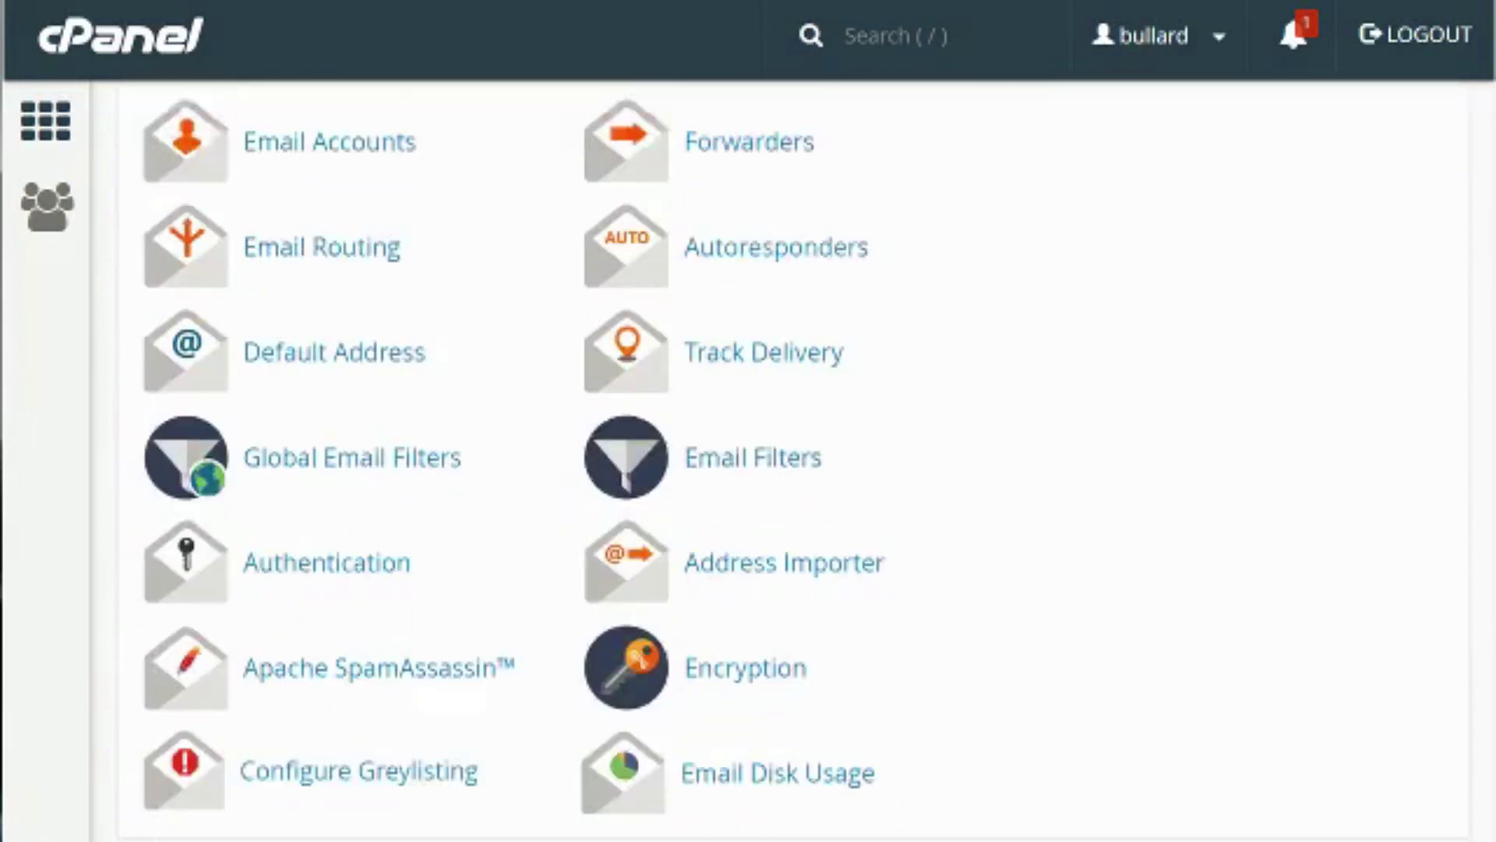
{"action": "scroll", "coordinate": [793, 459], "scroll_direction": "up", "scroll_amount": 1}
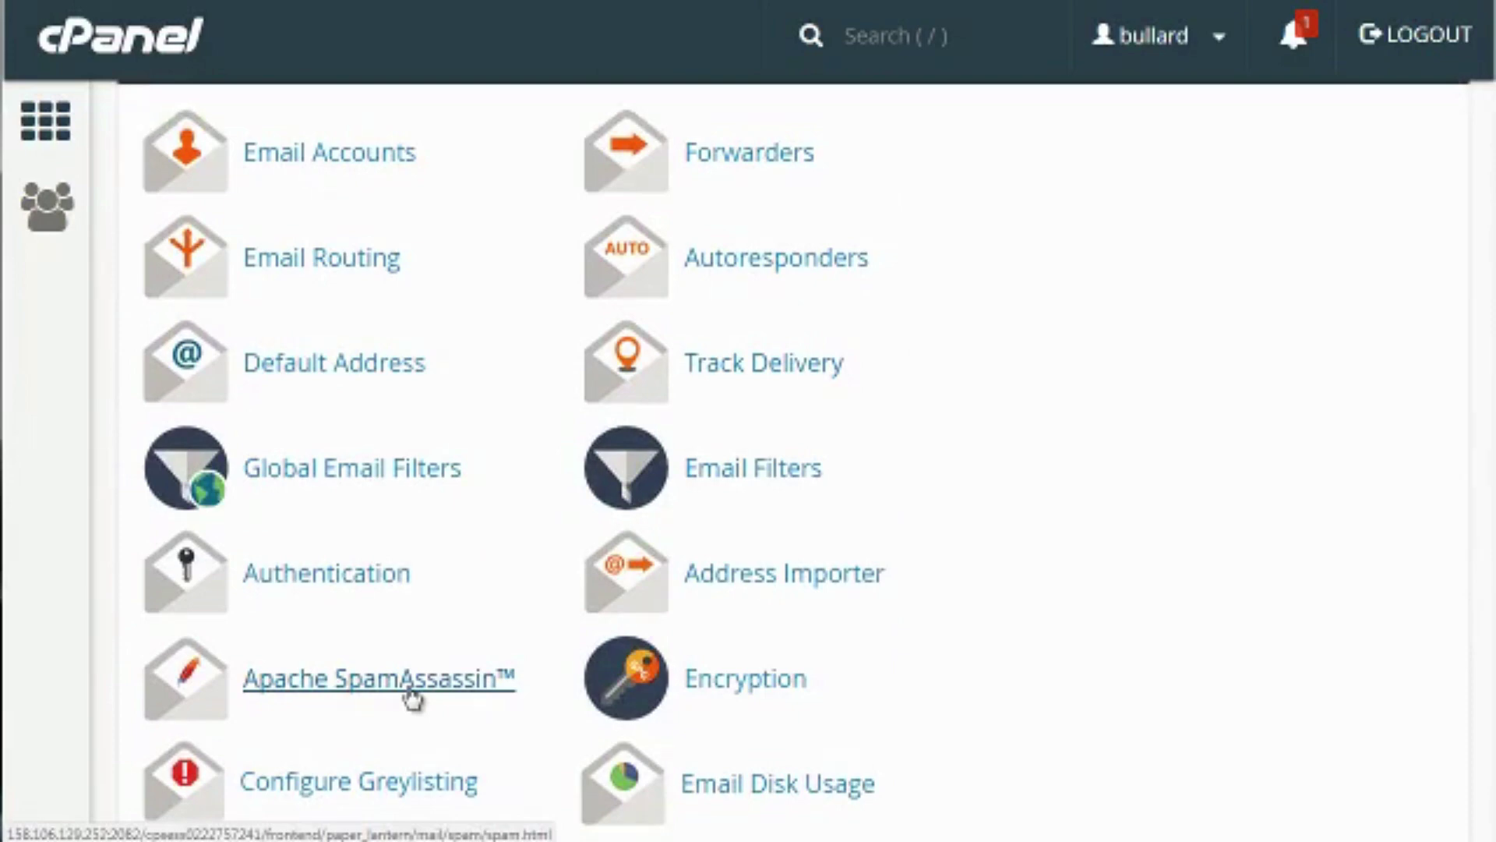
{"action": "right_click", "coordinate": [409, 692]}
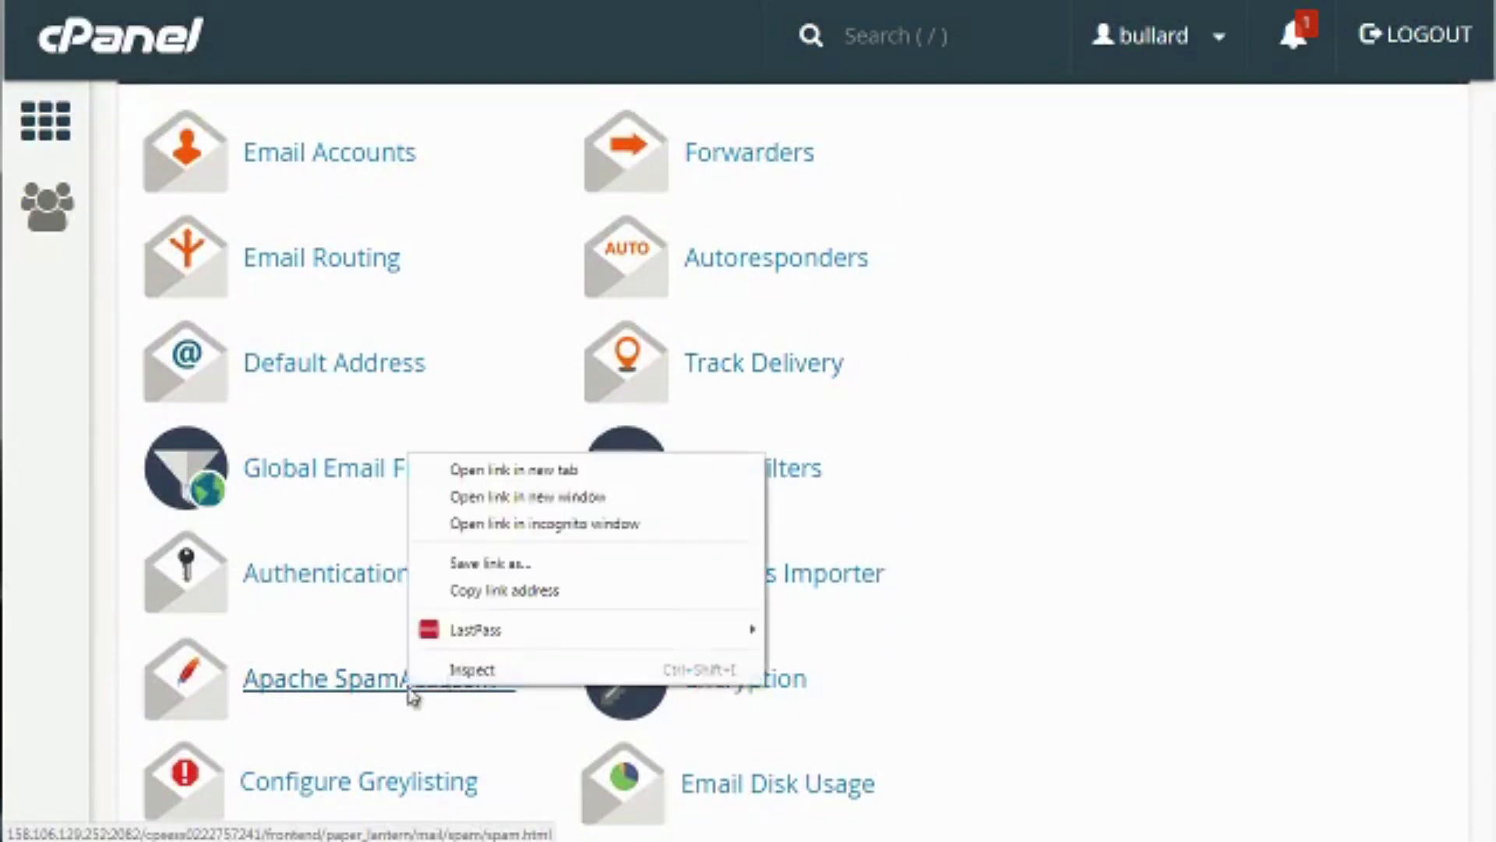
{"action": "left_click", "coordinate": [898, 484]}
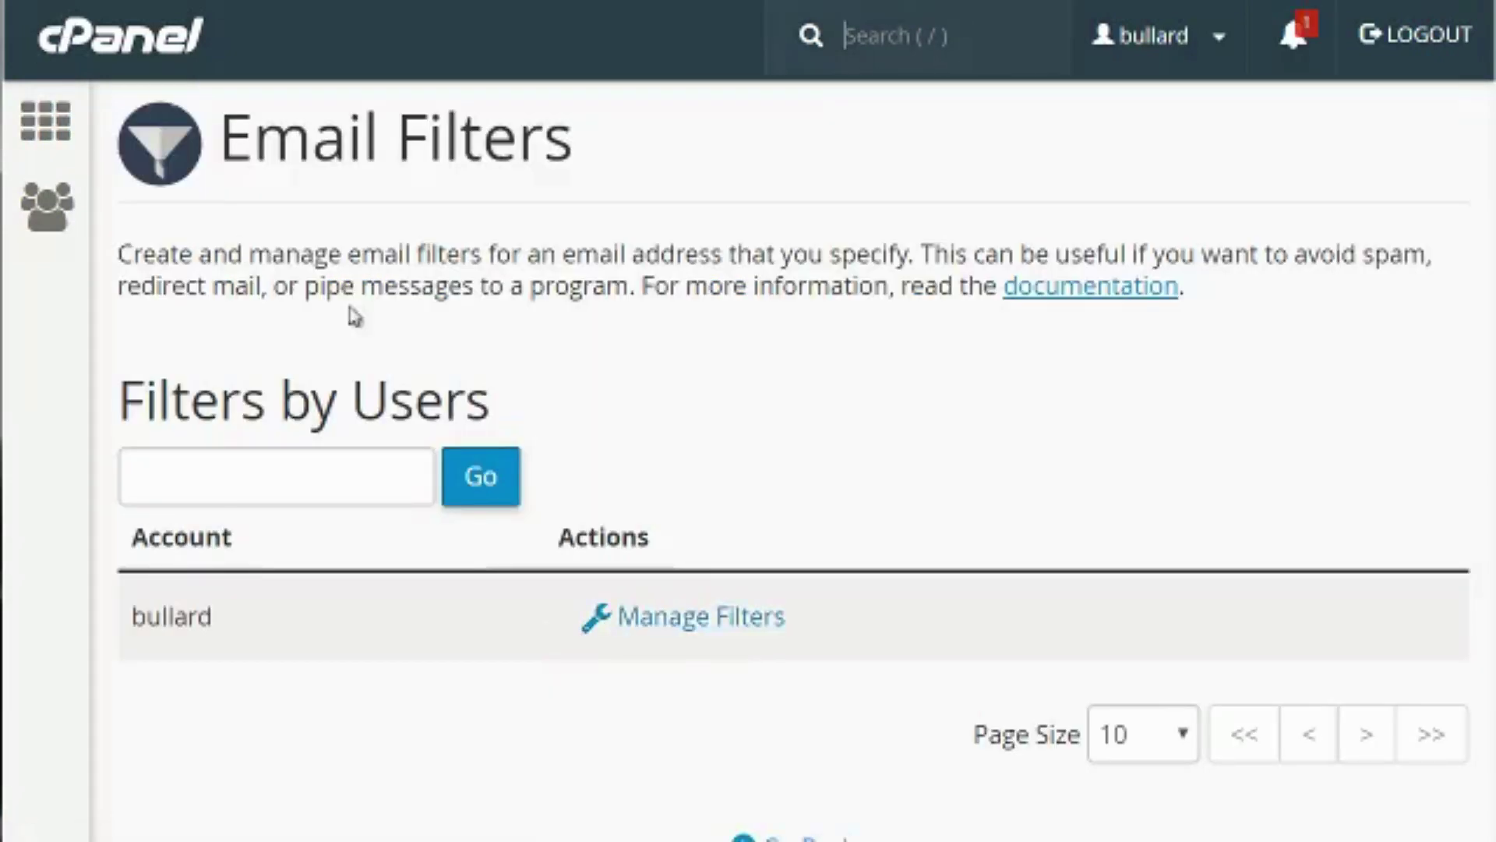
{"action": "key", "text": "alt+Left"}
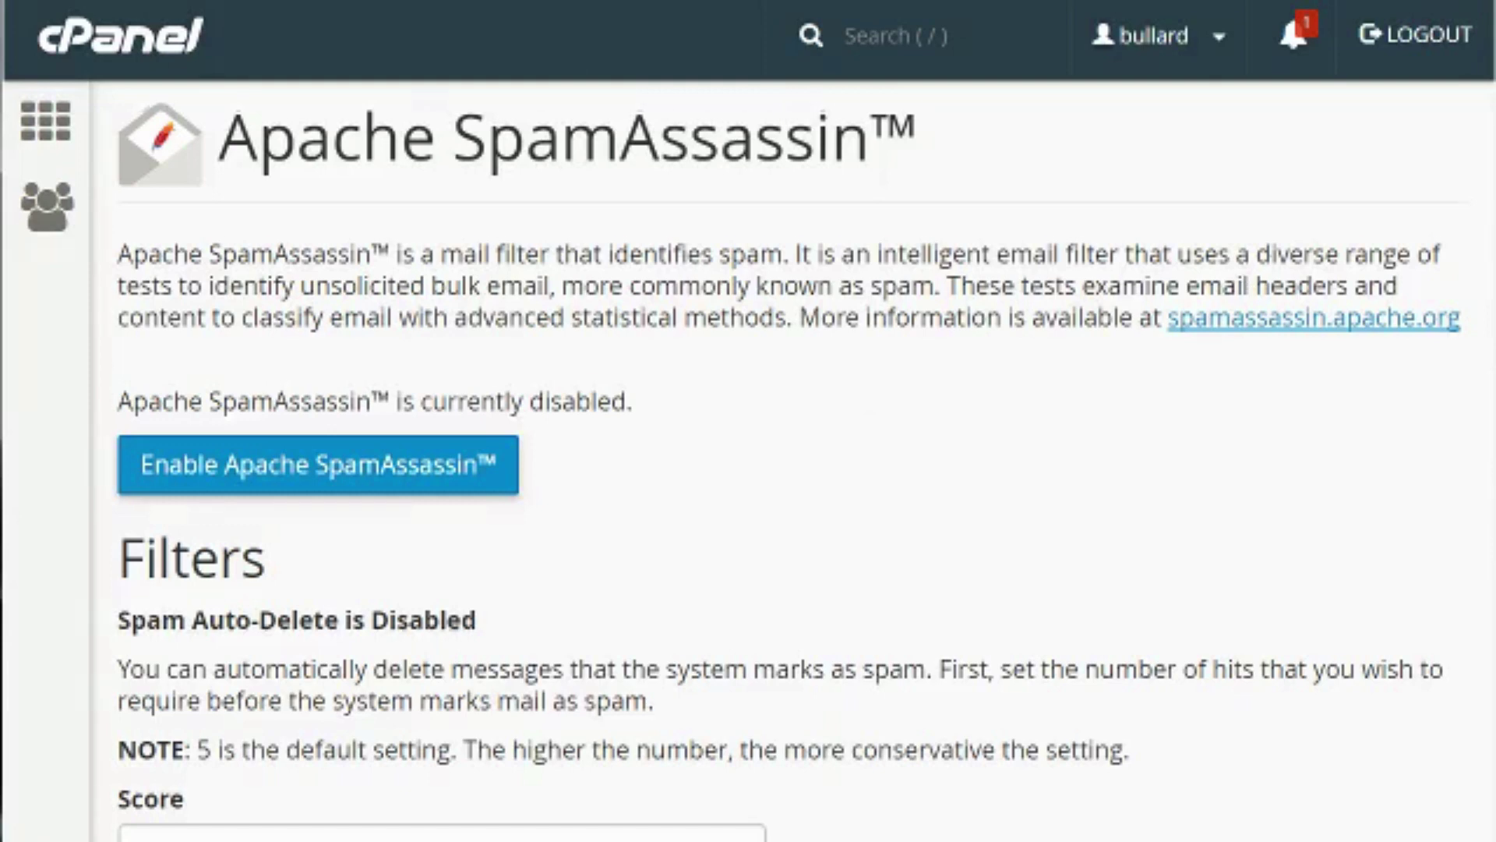
Examine the spam auto-delete filter on the Apache SpamAssassin page, including the available score values
{"action": "scroll", "coordinate": [779, 468], "scroll_direction": "down", "scroll_amount": 5}
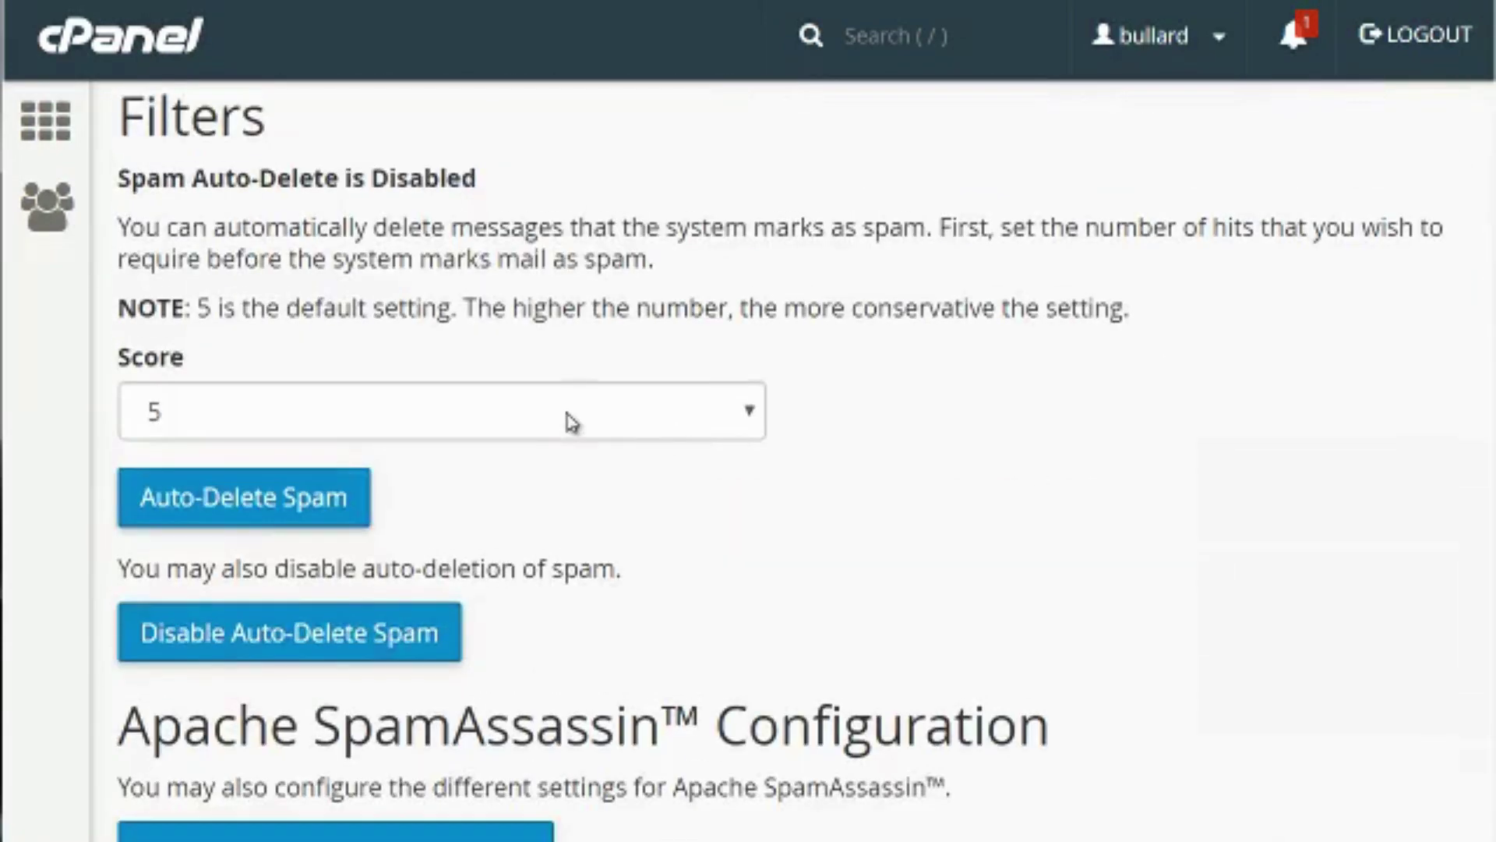
{"action": "left_click", "coordinate": [541, 418]}
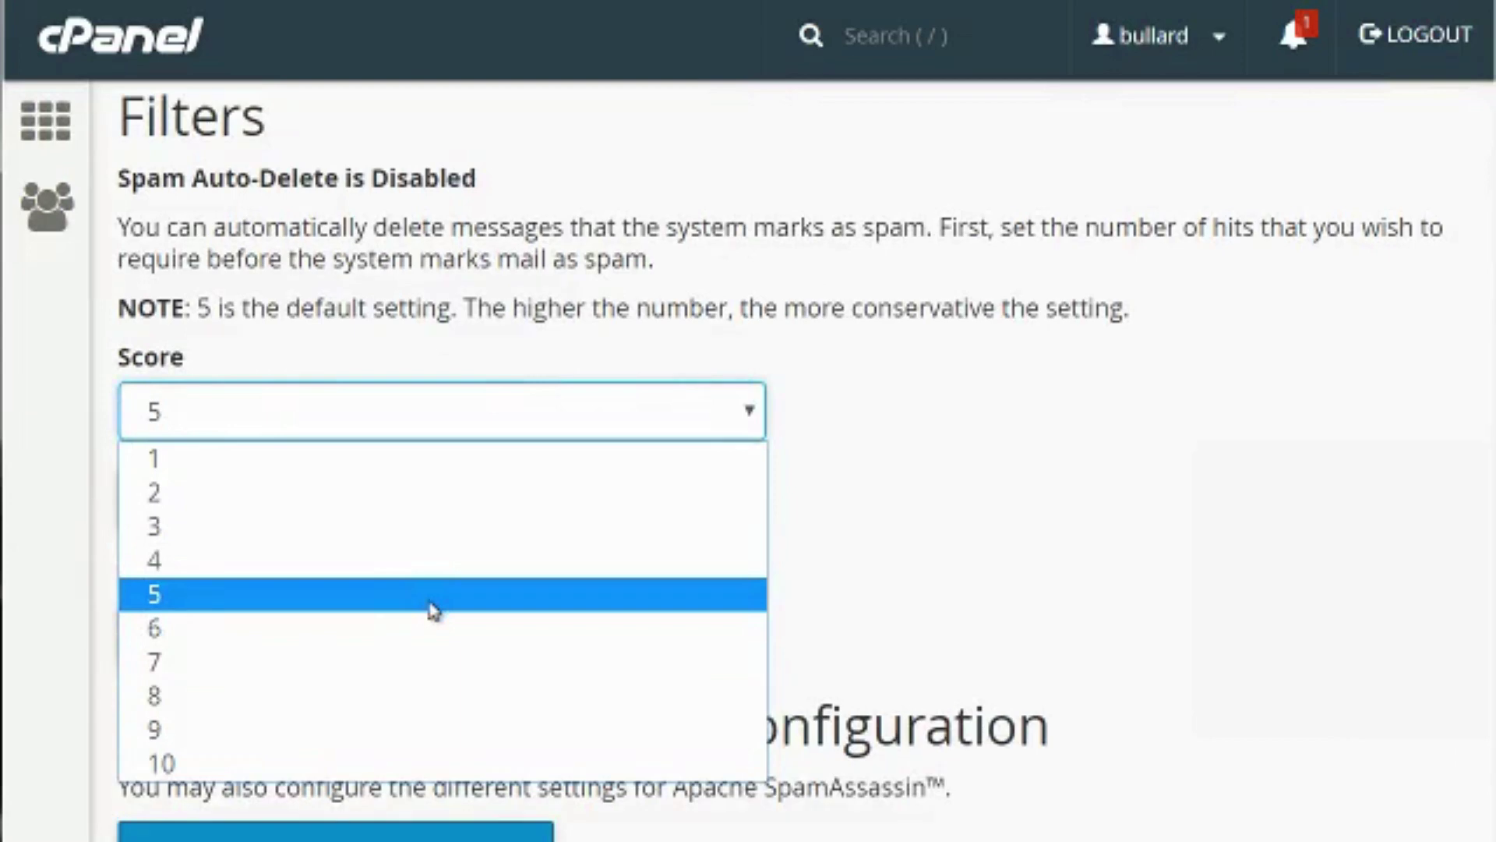
{"action": "left_click", "coordinate": [860, 273]}
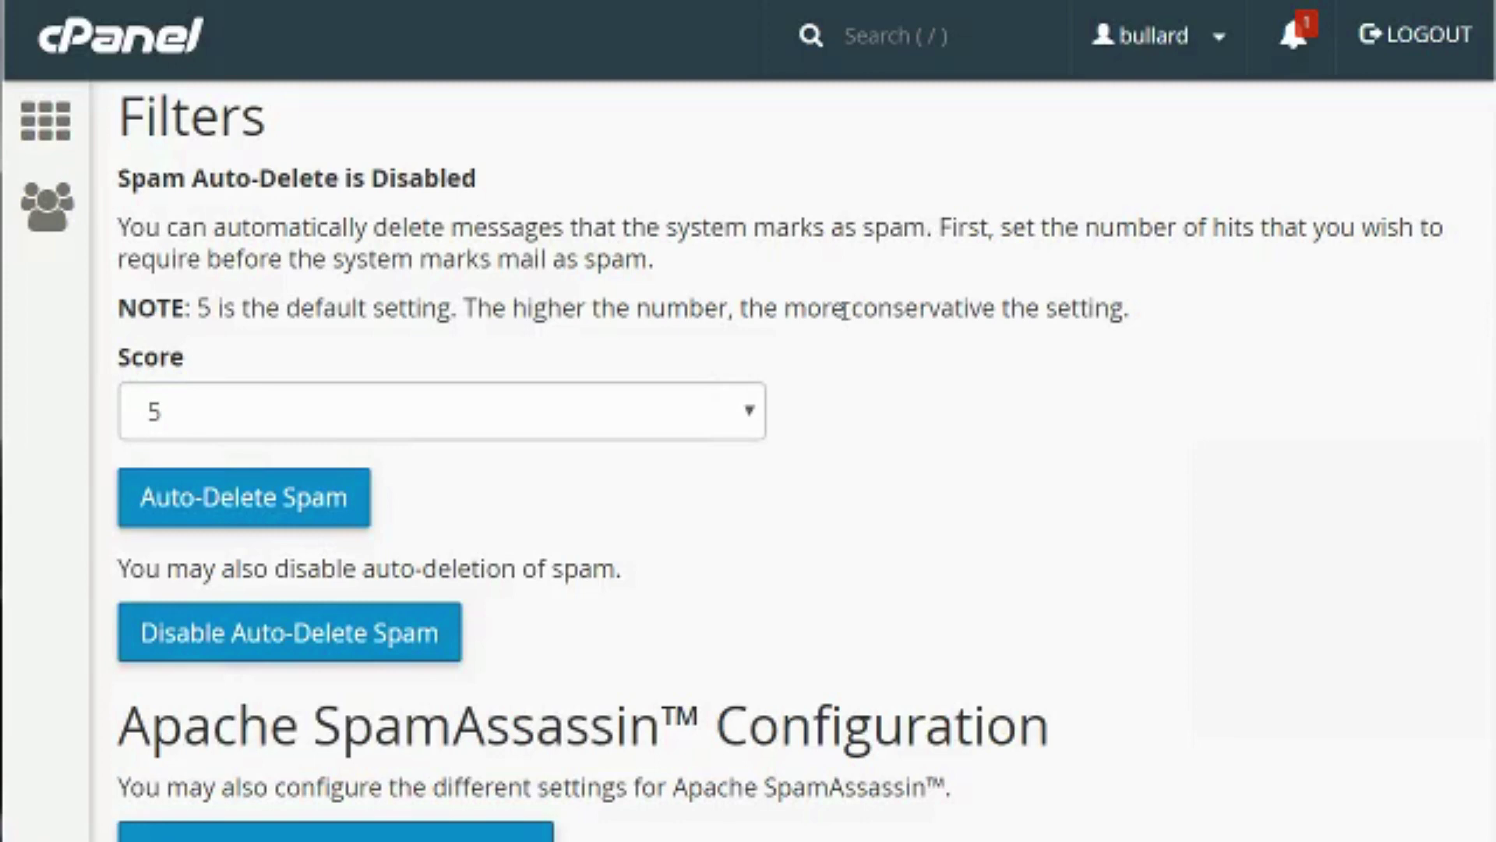
{"action": "left_click", "coordinate": [244, 508]}
{"action": "scroll", "coordinate": [581, 590], "scroll_direction": "down", "scroll_amount": 2}
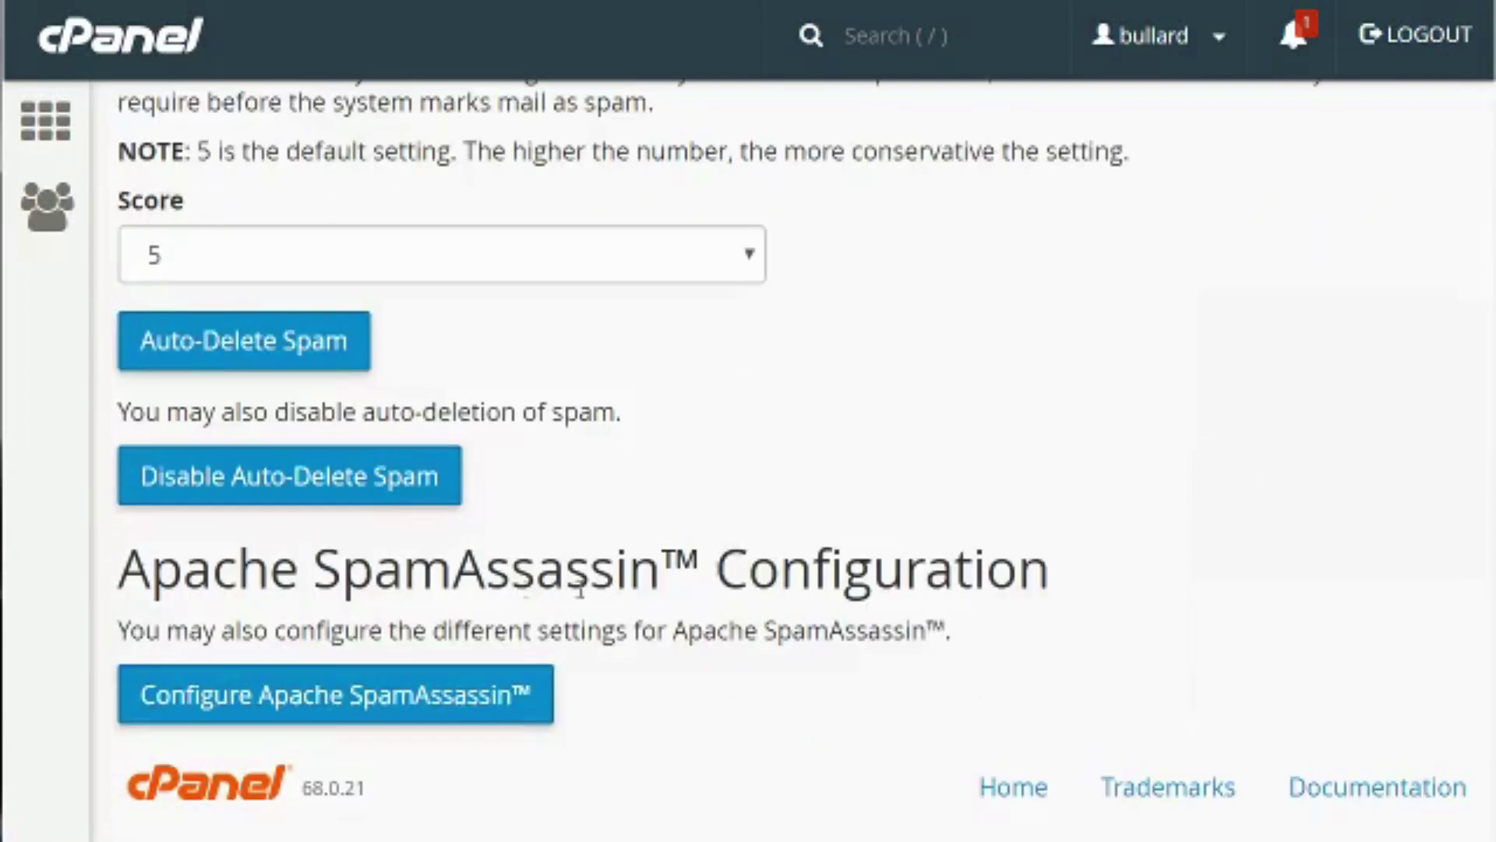
Open the Apache SpamAssassin configuration and examine its blacklist_from and whitelist_from fields
{"action": "left_click", "coordinate": [335, 701]}
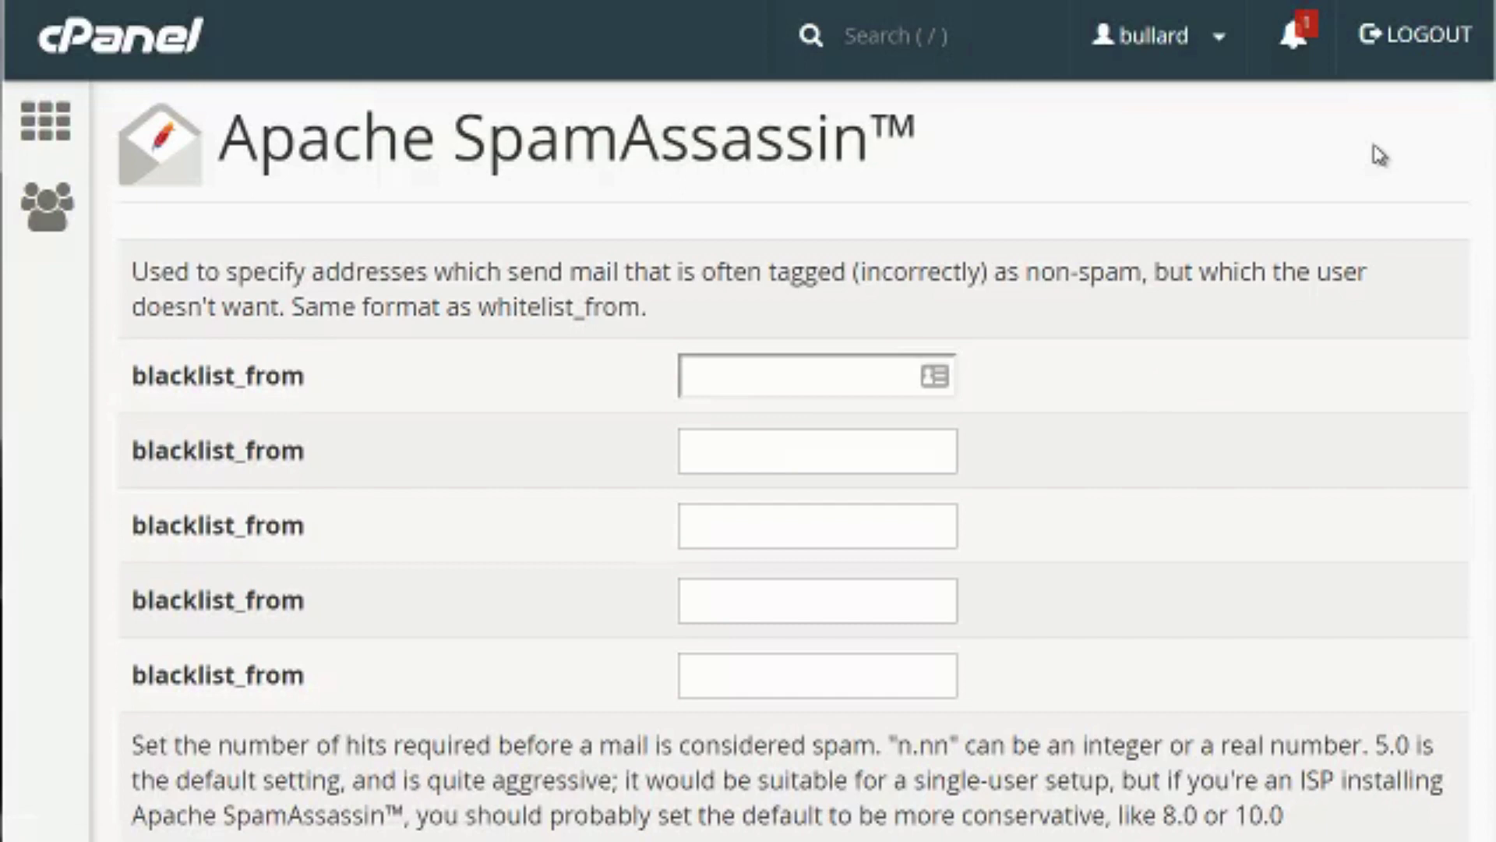
{"action": "left_click", "coordinate": [829, 375]}
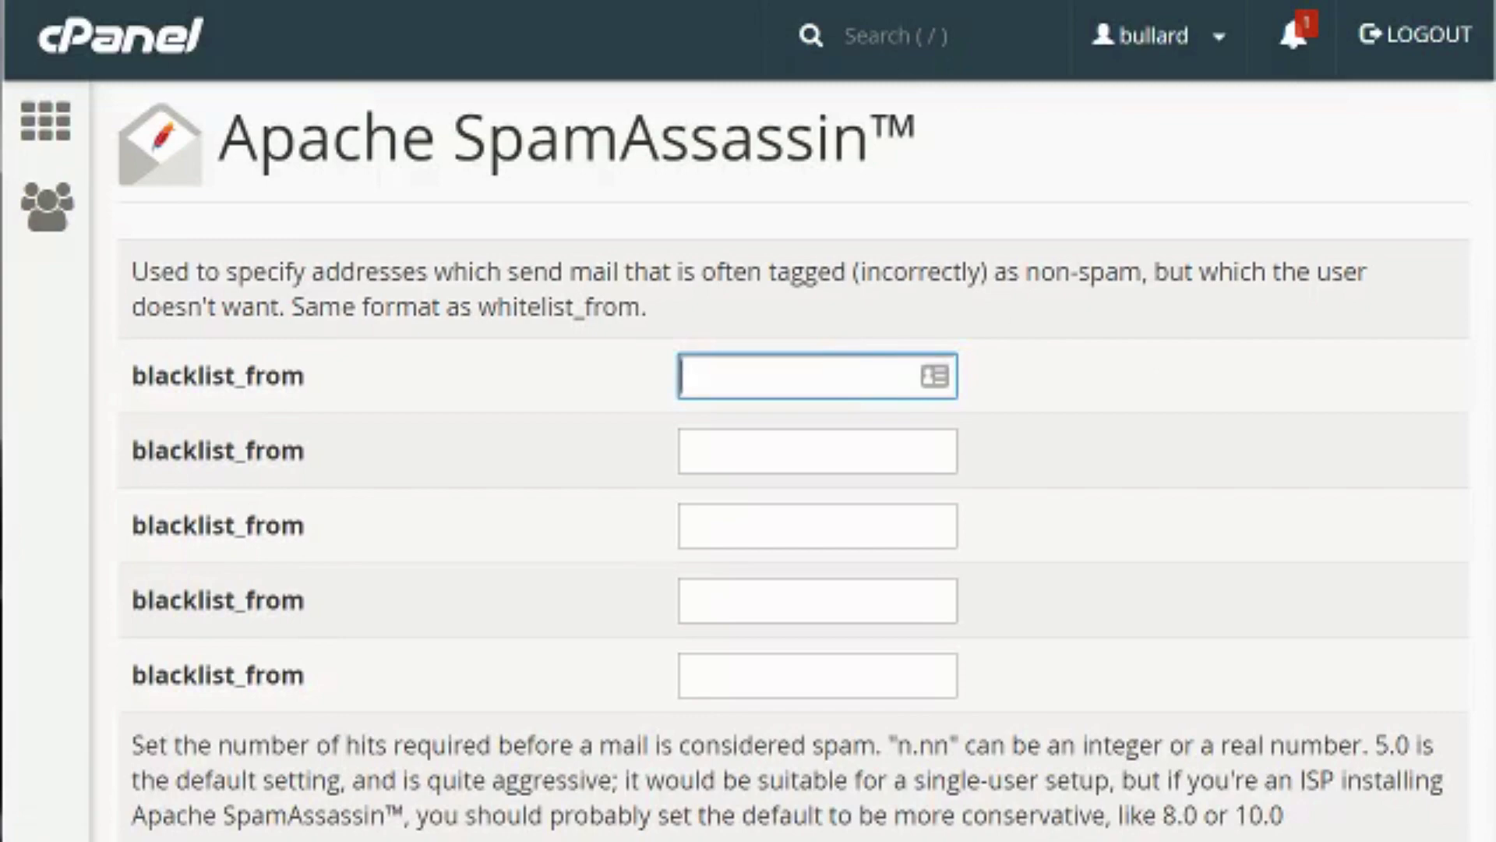
{"action": "scroll", "coordinate": [829, 375], "scroll_direction": "down", "scroll_amount": 1}
{"action": "scroll", "coordinate": [829, 375], "scroll_direction": "down", "scroll_amount": 15}
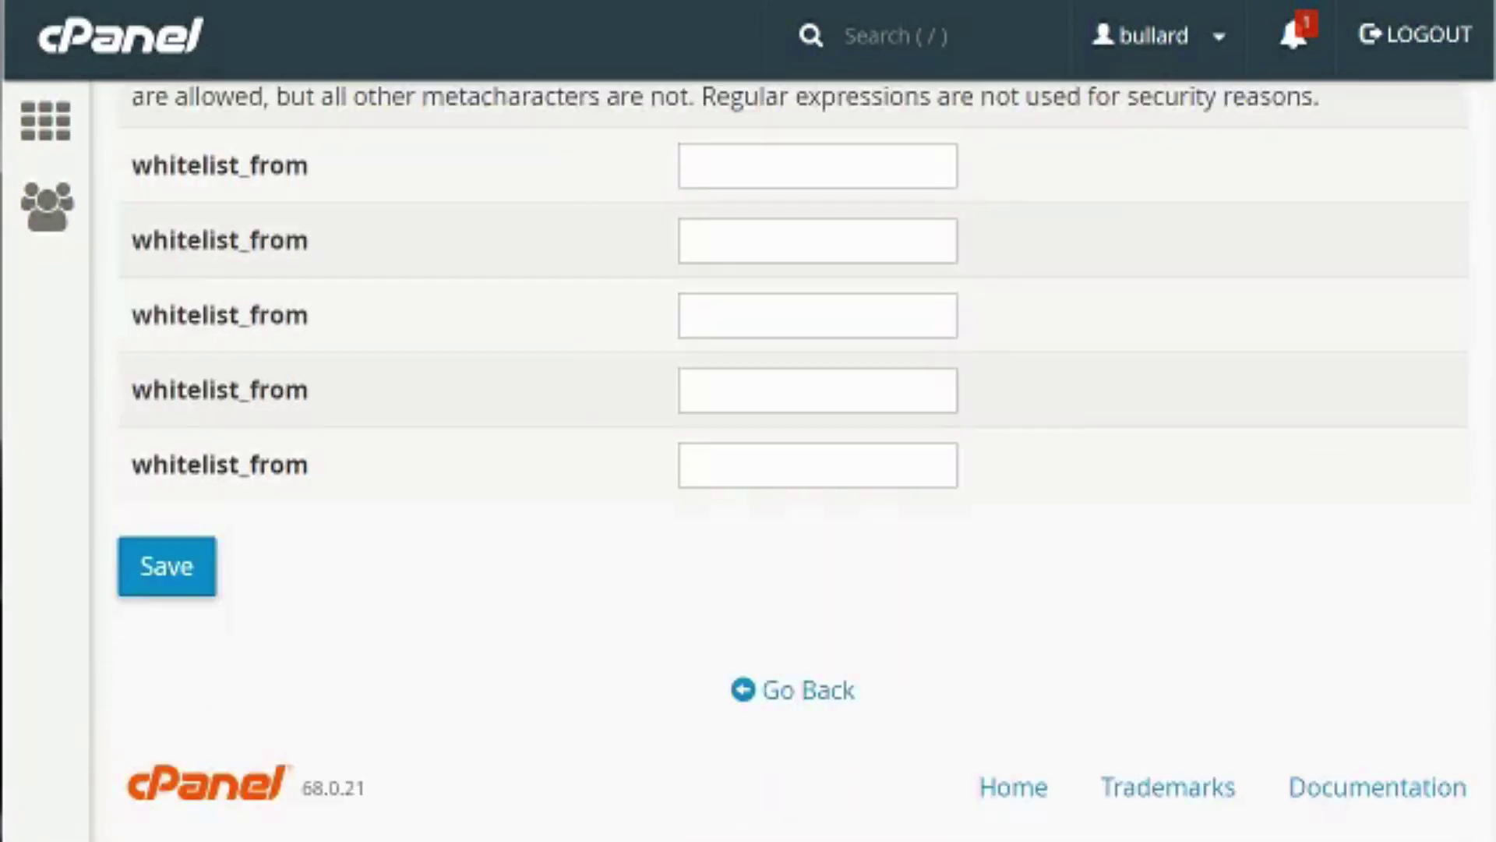
{"action": "left_click", "coordinate": [818, 145]}
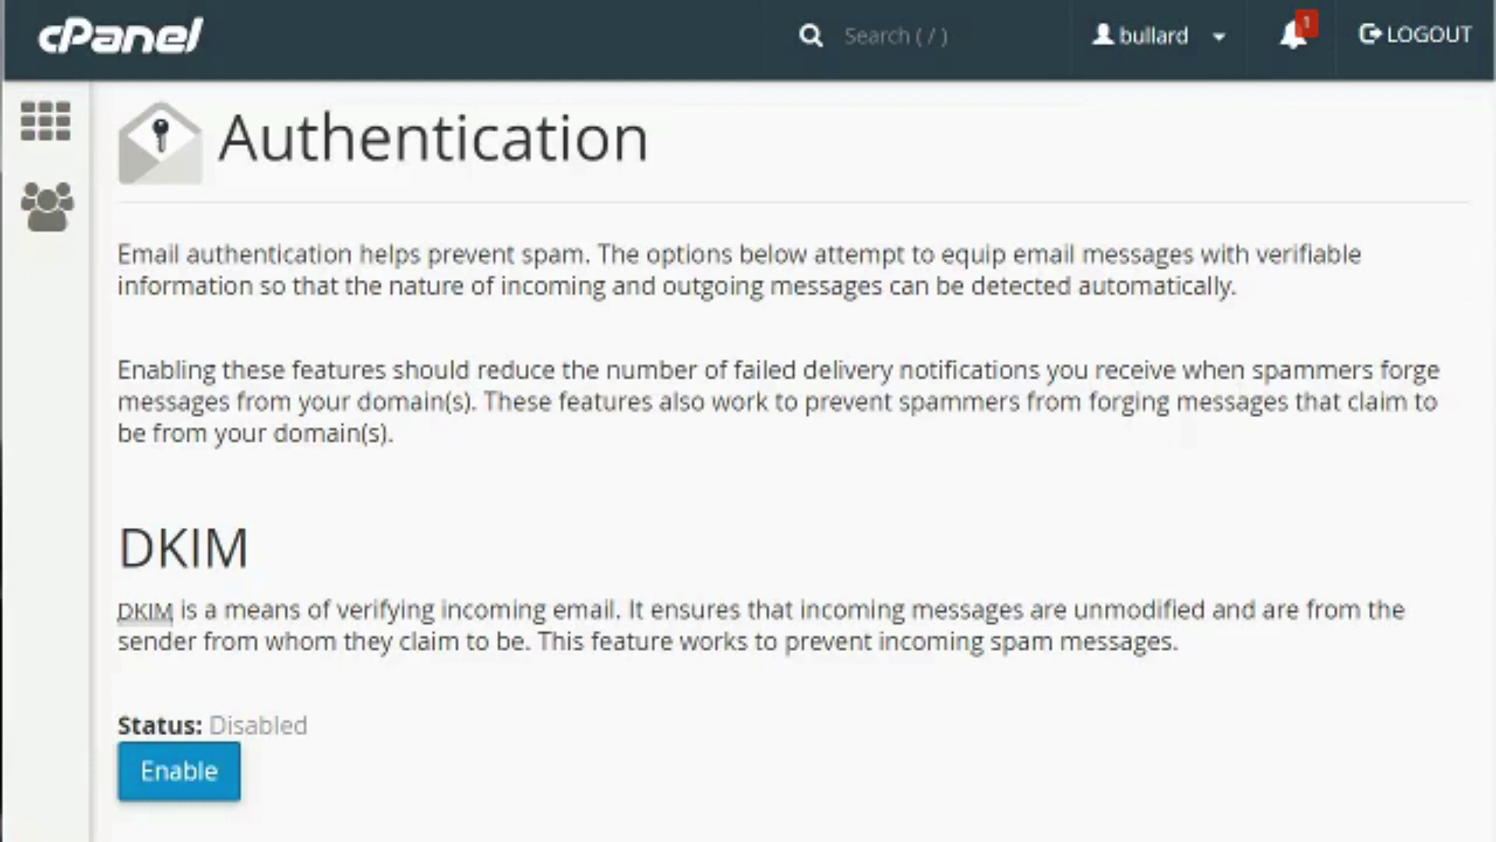
Enable DKIM and SPF on the email Authentication page
{"action": "scroll", "coordinate": [847, 308], "scroll_direction": "down", "scroll_amount": 5}
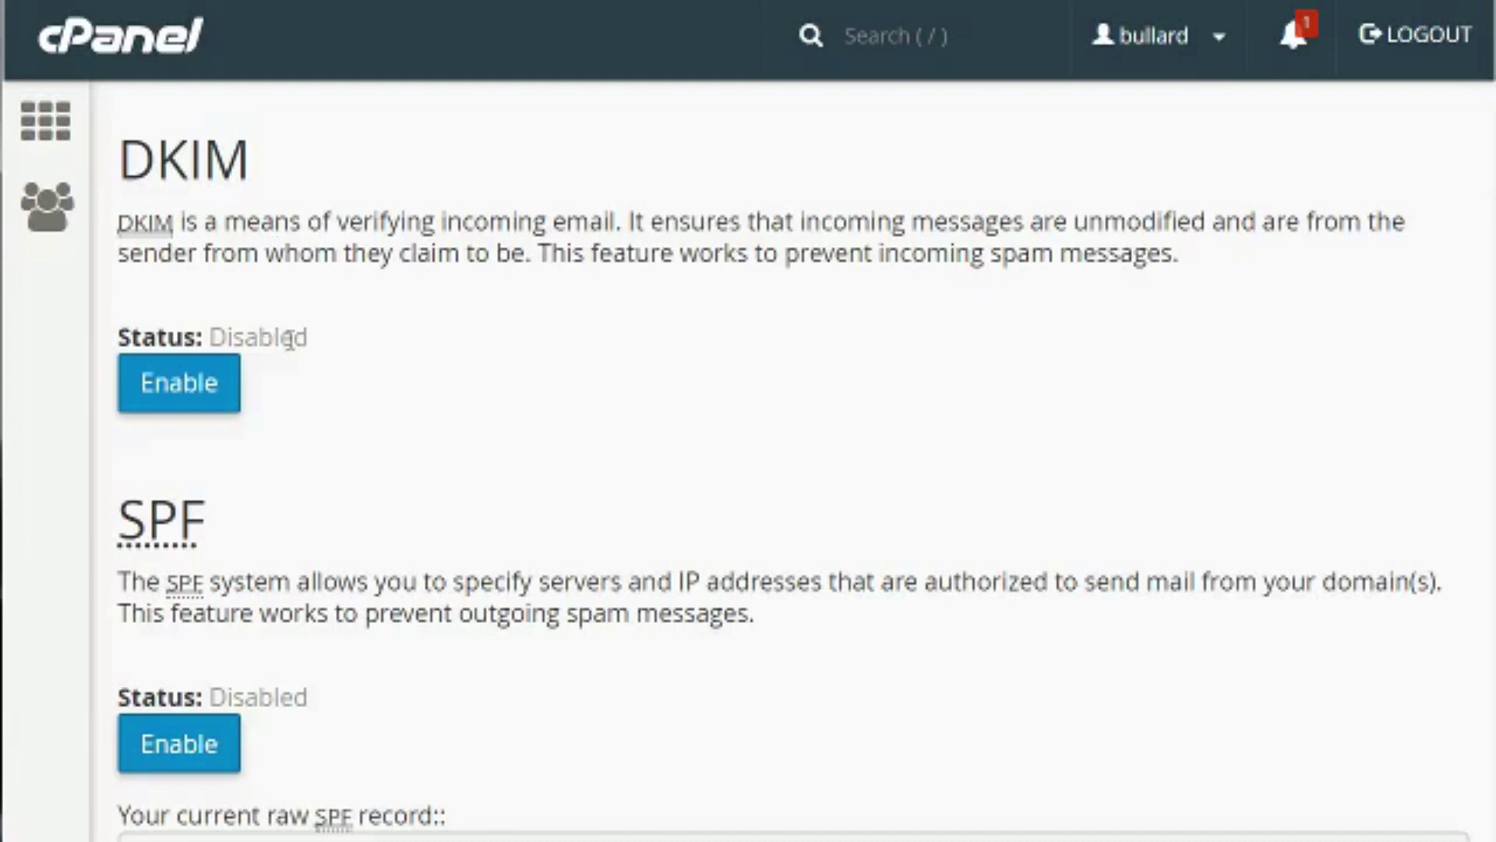
{"action": "left_click", "coordinate": [213, 394]}
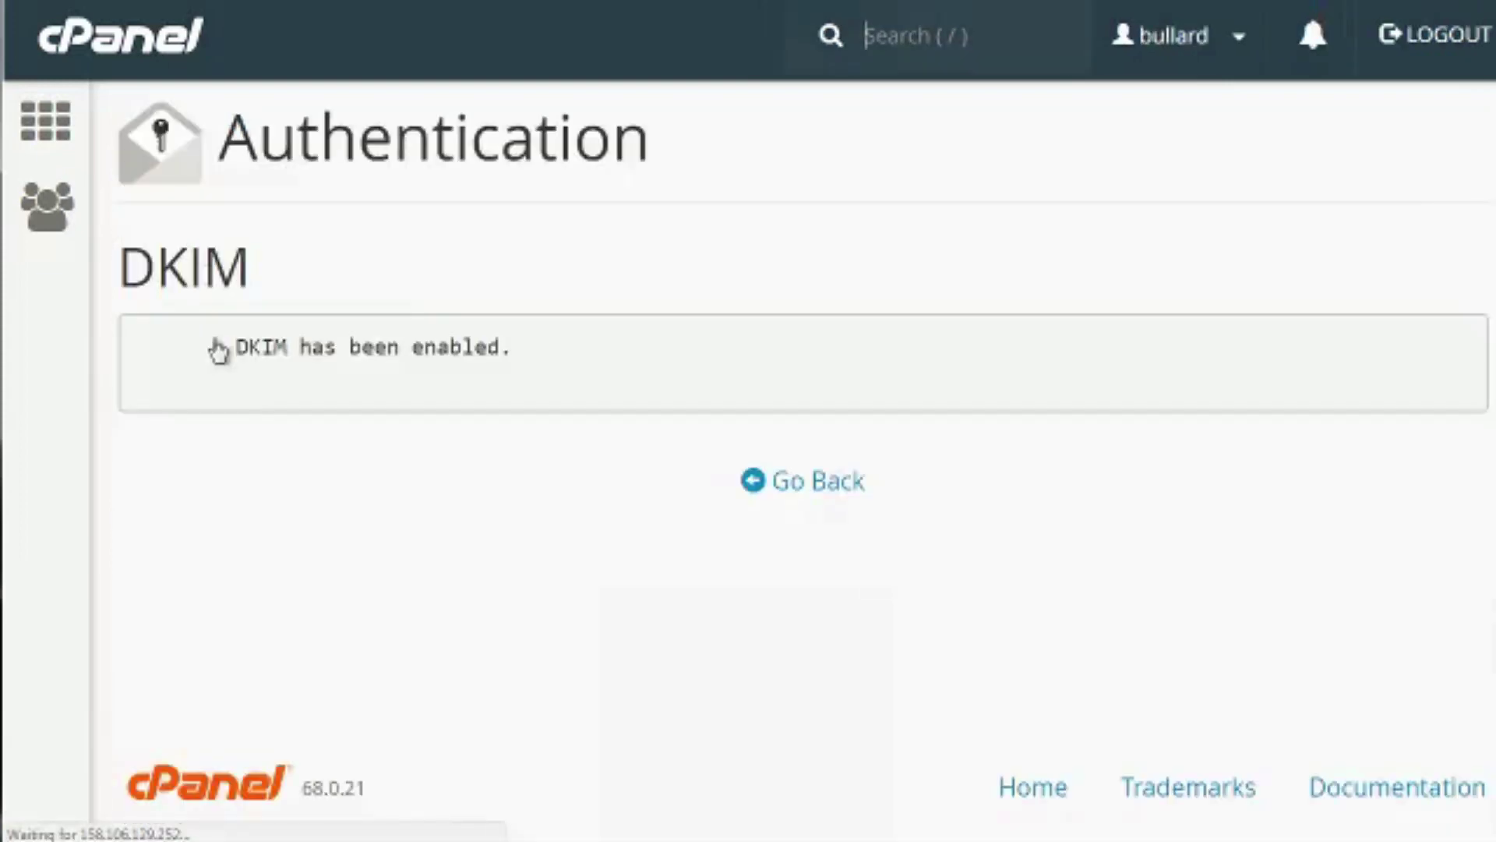
{"action": "key", "text": "alt+Left"}
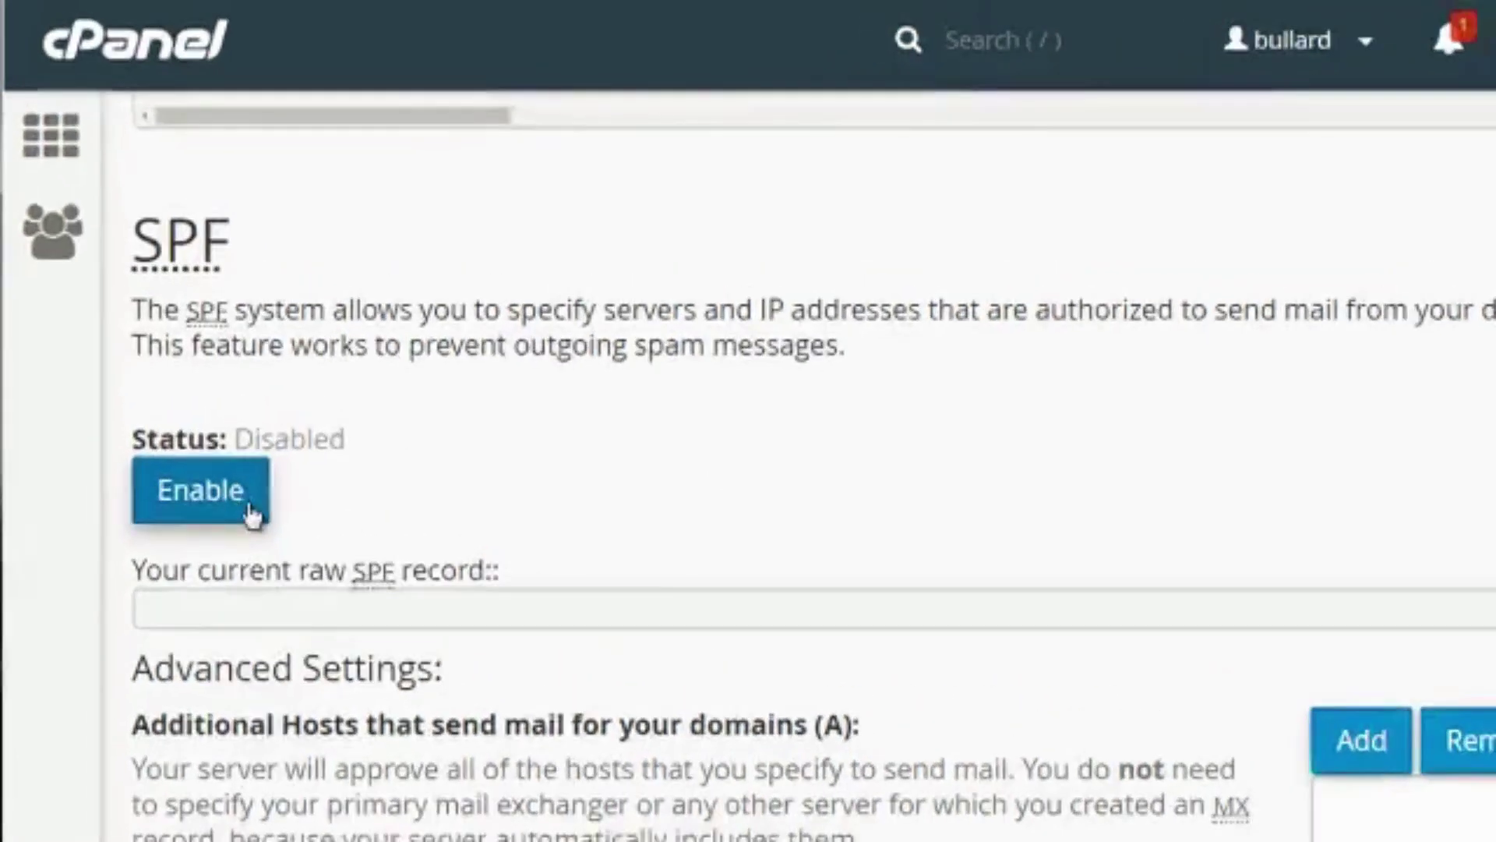
{"action": "left_click", "coordinate": [251, 515]}
{"action": "key", "text": "alt+Left"}
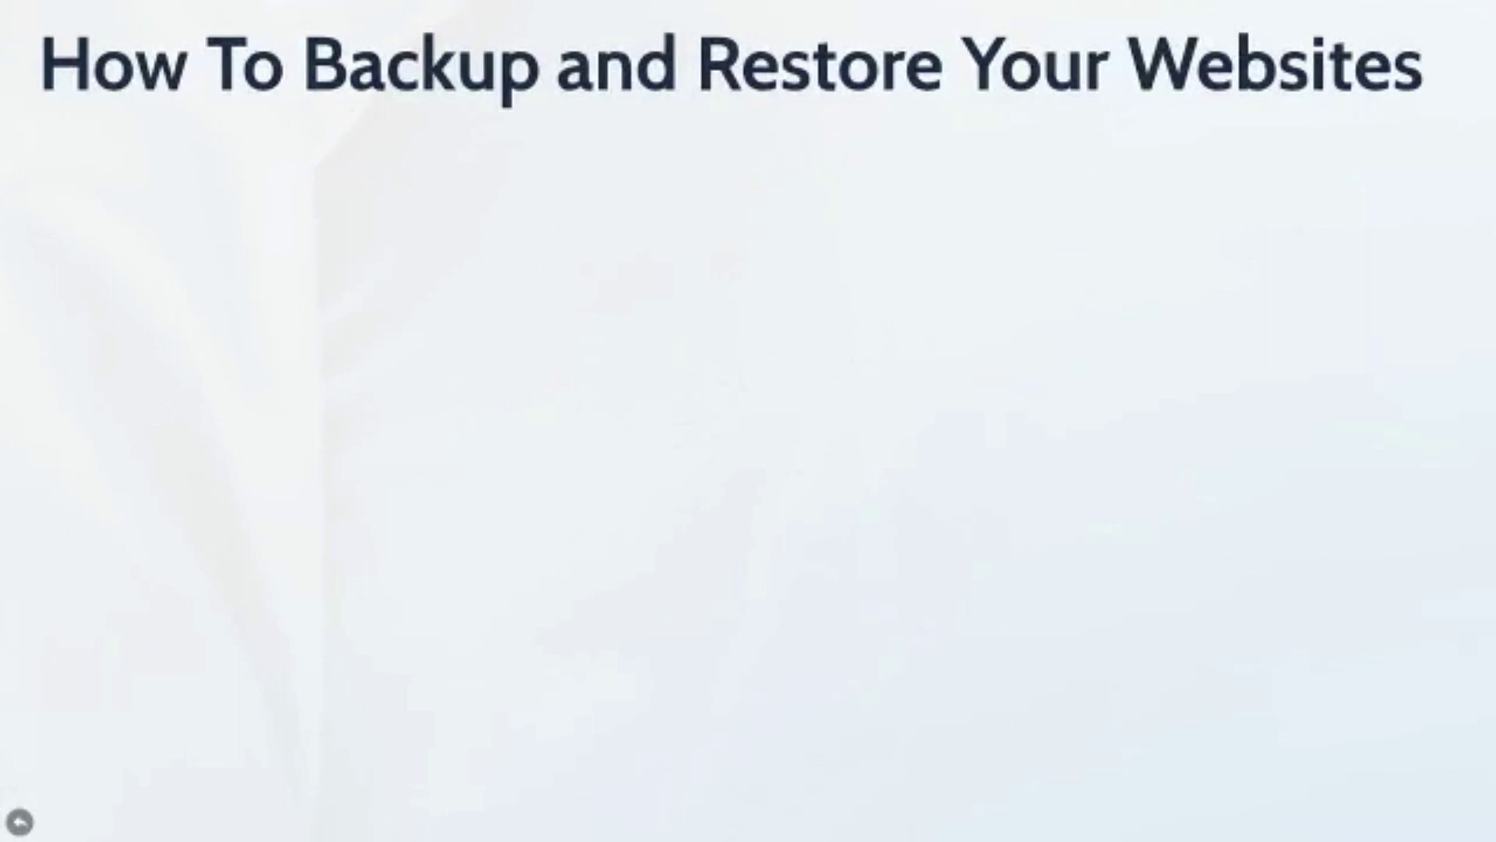
{"action": "key", "text": "Right"}
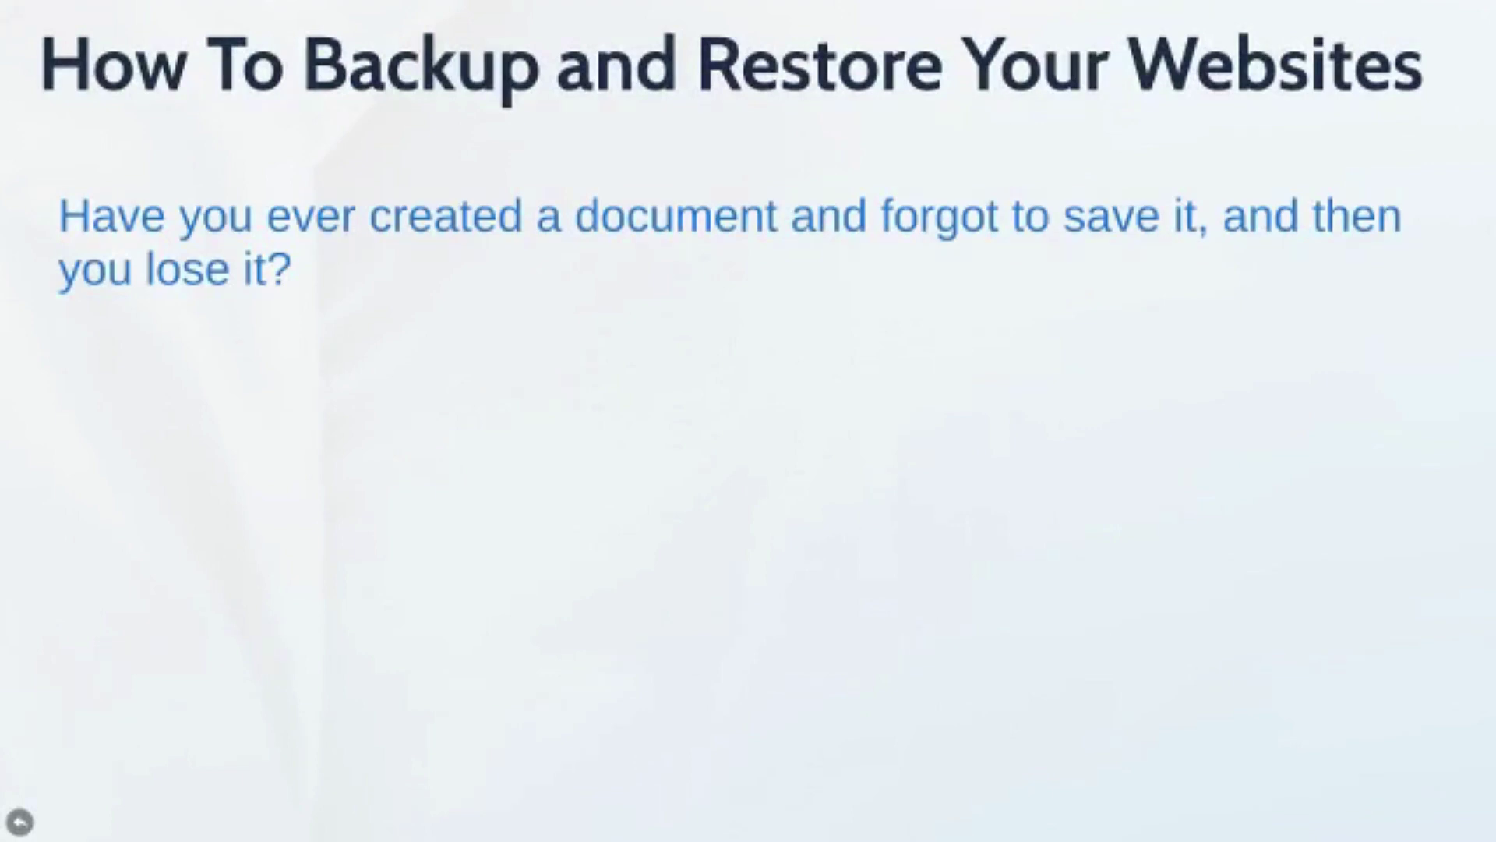
{"action": "key", "text": "Right"}
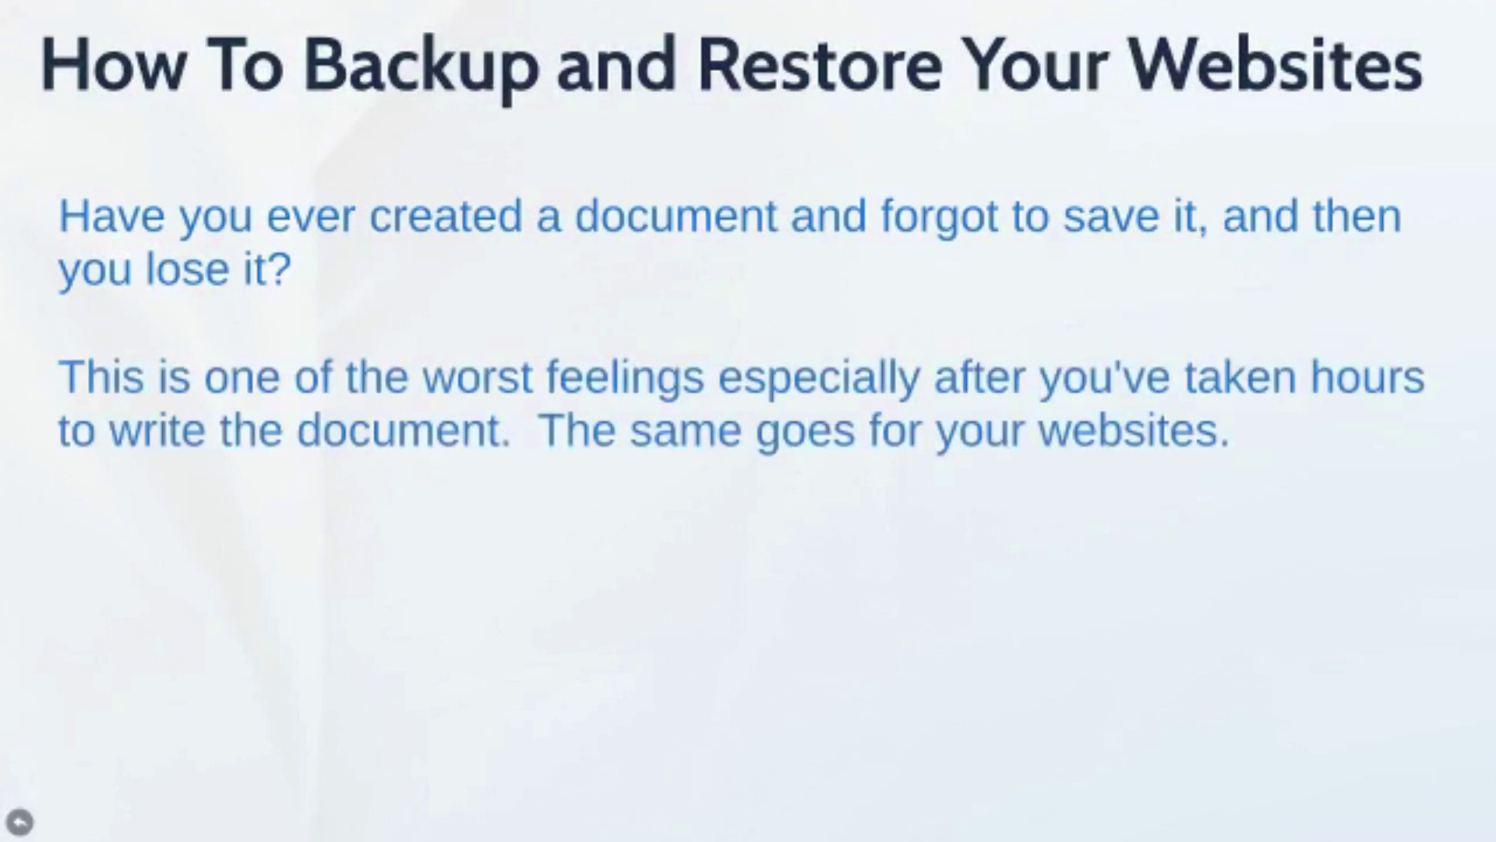
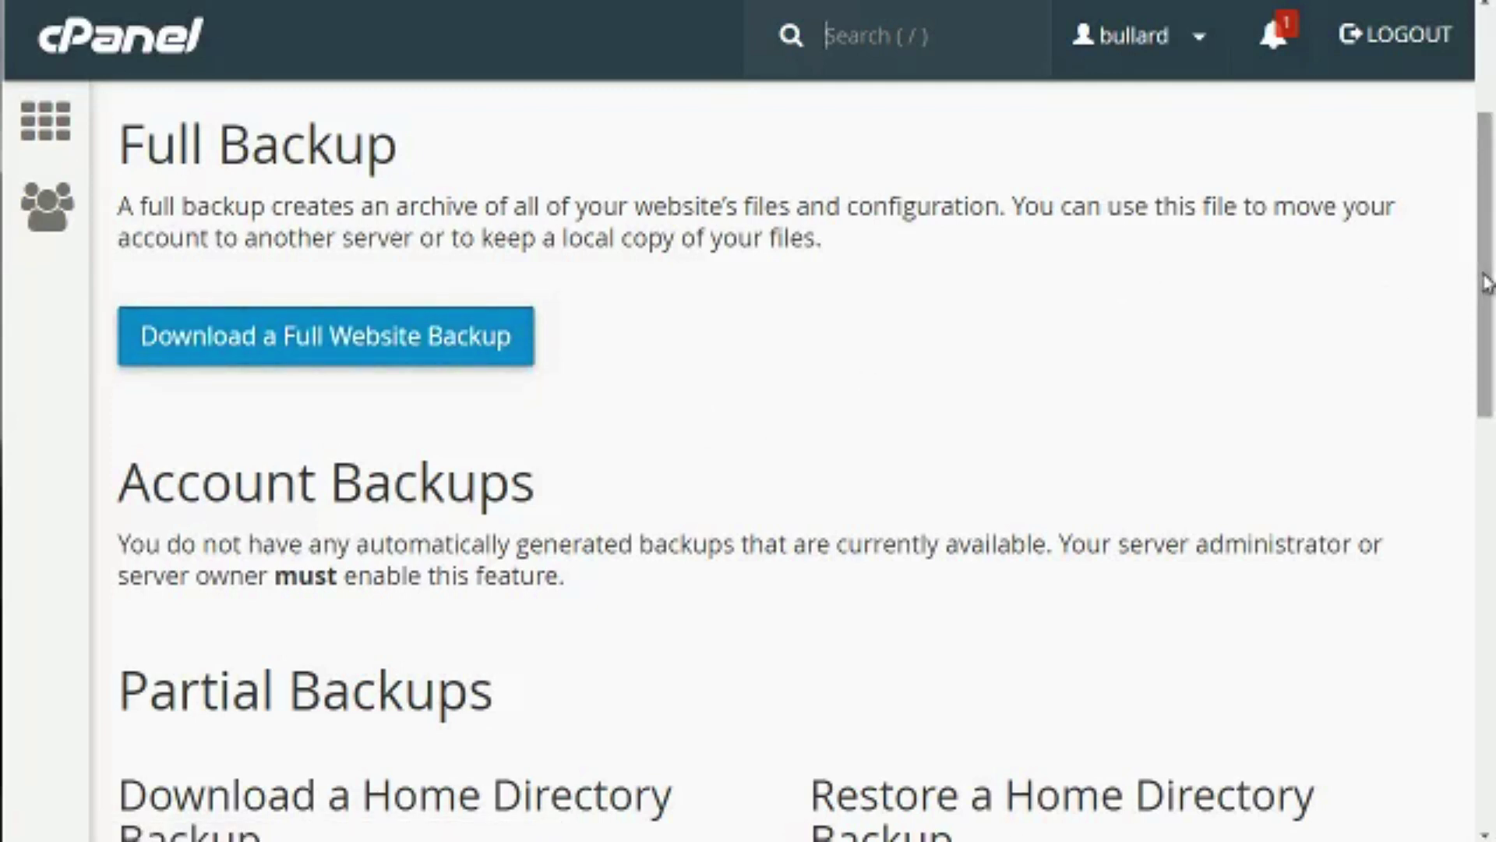
Review the full, account and partial backup options on the Backup page
{"action": "left_click_drag", "start_coordinate": [1486, 284], "coordinate": [1487, 406]}
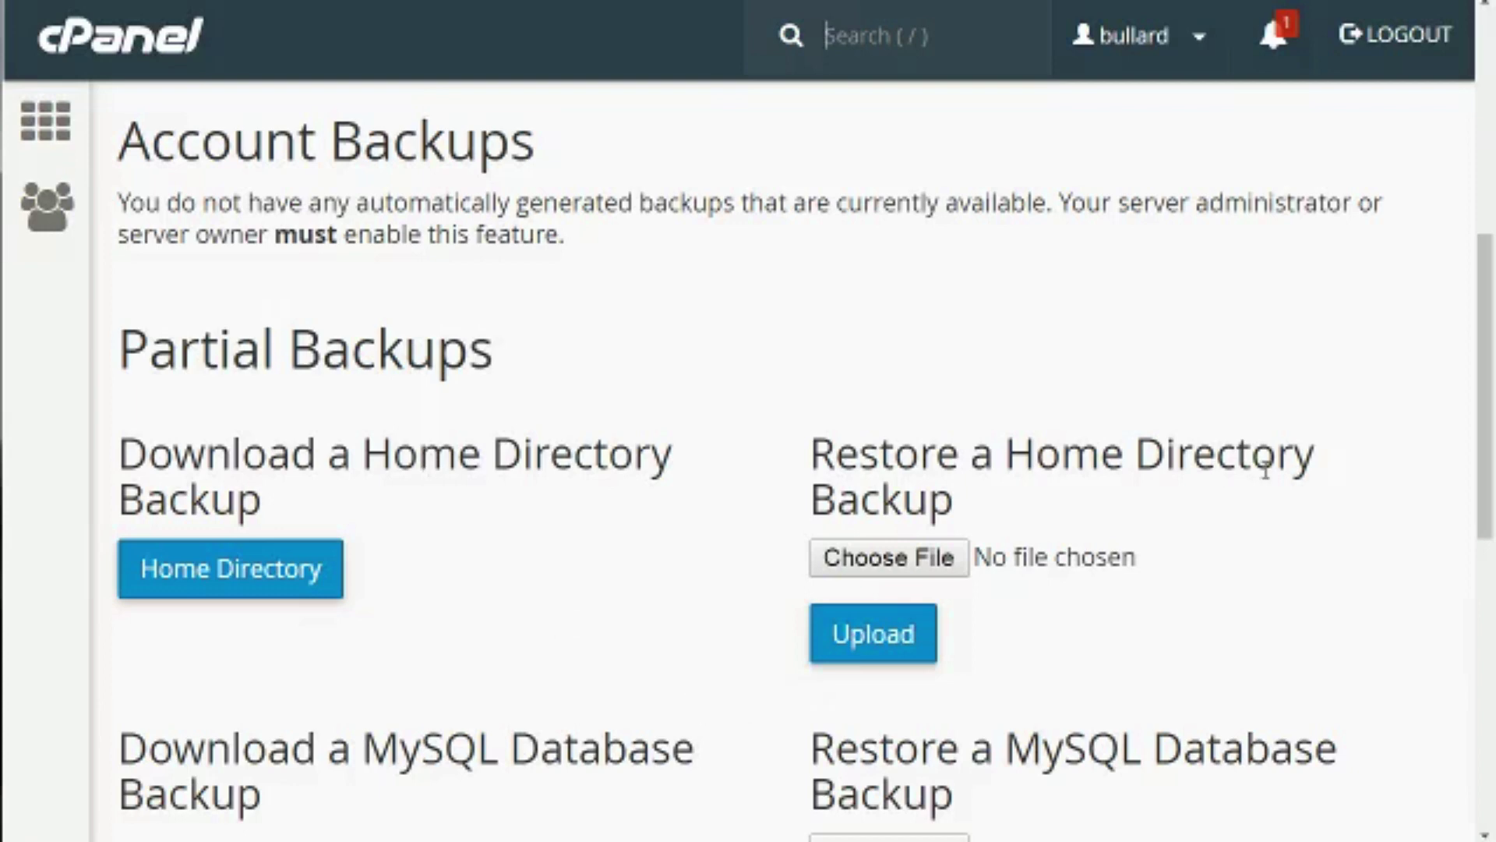
{"action": "scroll", "coordinate": [1485, 439], "scroll_direction": "down", "scroll_amount": 1}
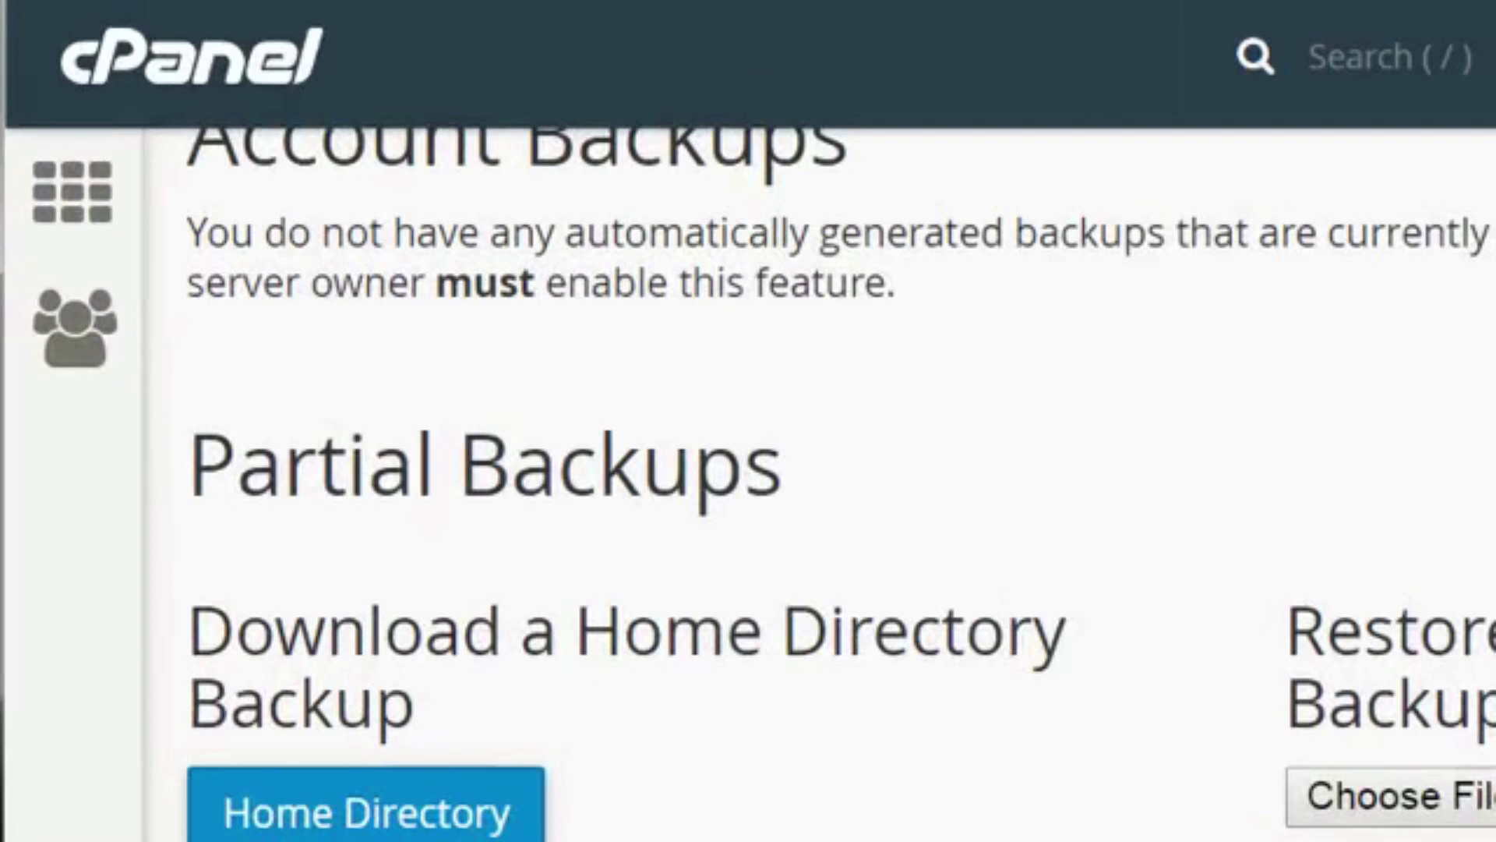
{"action": "scroll", "coordinate": [692, 484], "scroll_direction": "down", "scroll_amount": 5}
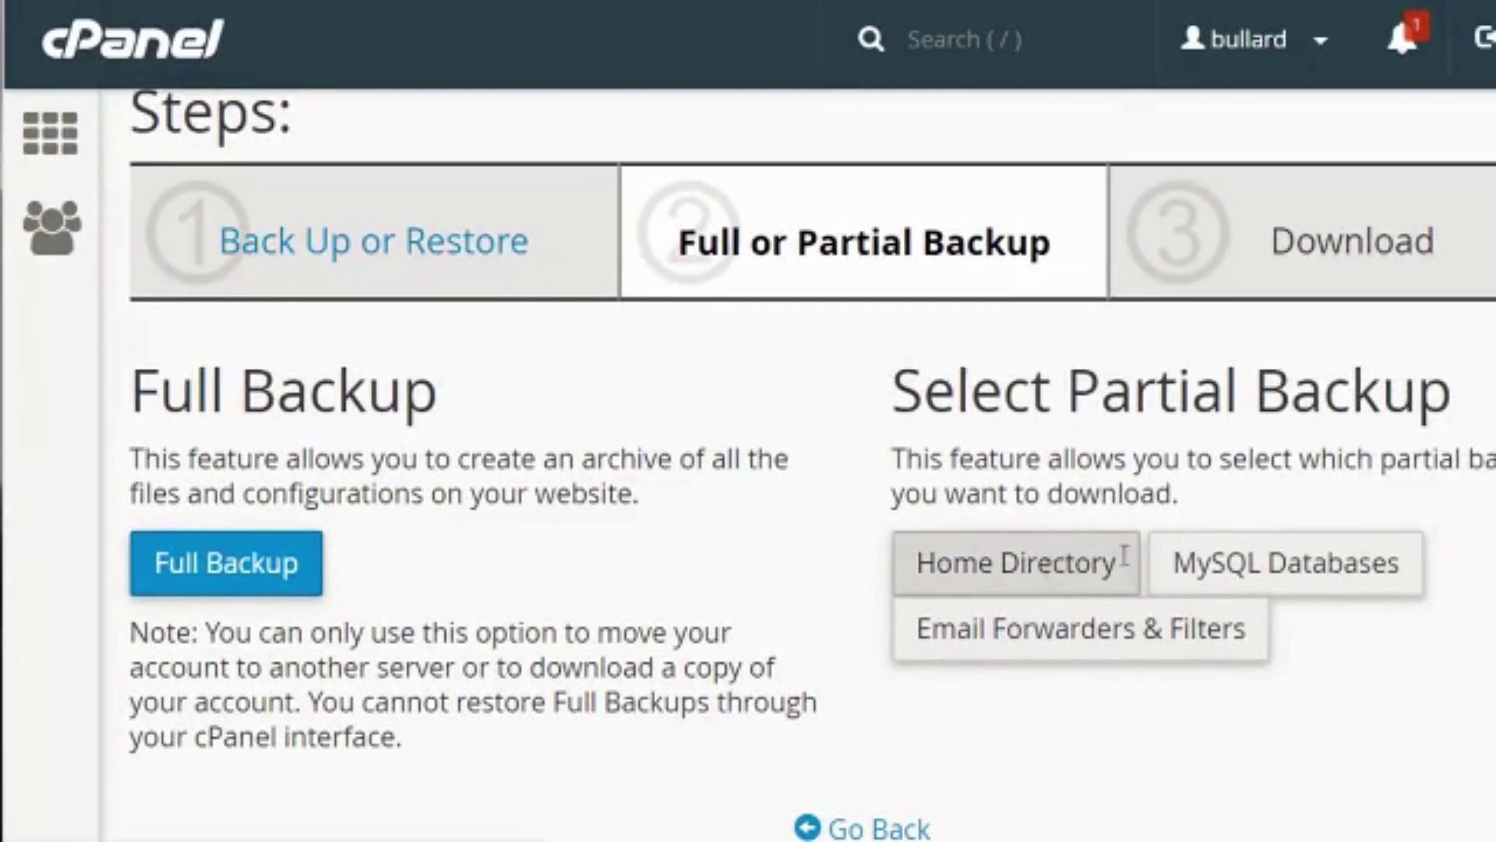
View the Backup Wizard's full backup option and its restore path up to the home directory backup upload
{"action": "left_click", "coordinate": [250, 565]}
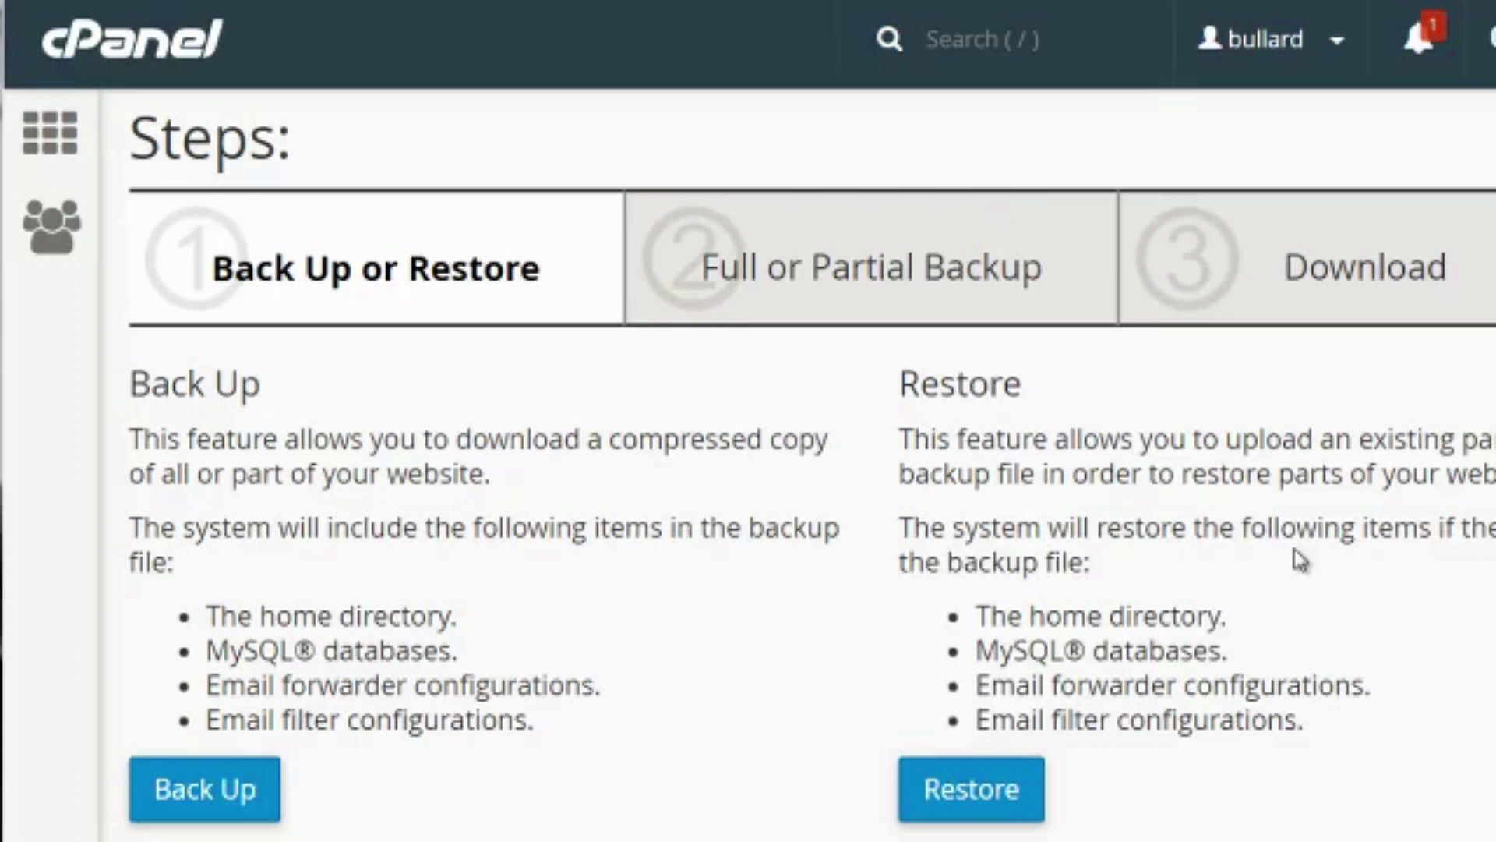
{"action": "left_click", "coordinate": [1009, 795]}
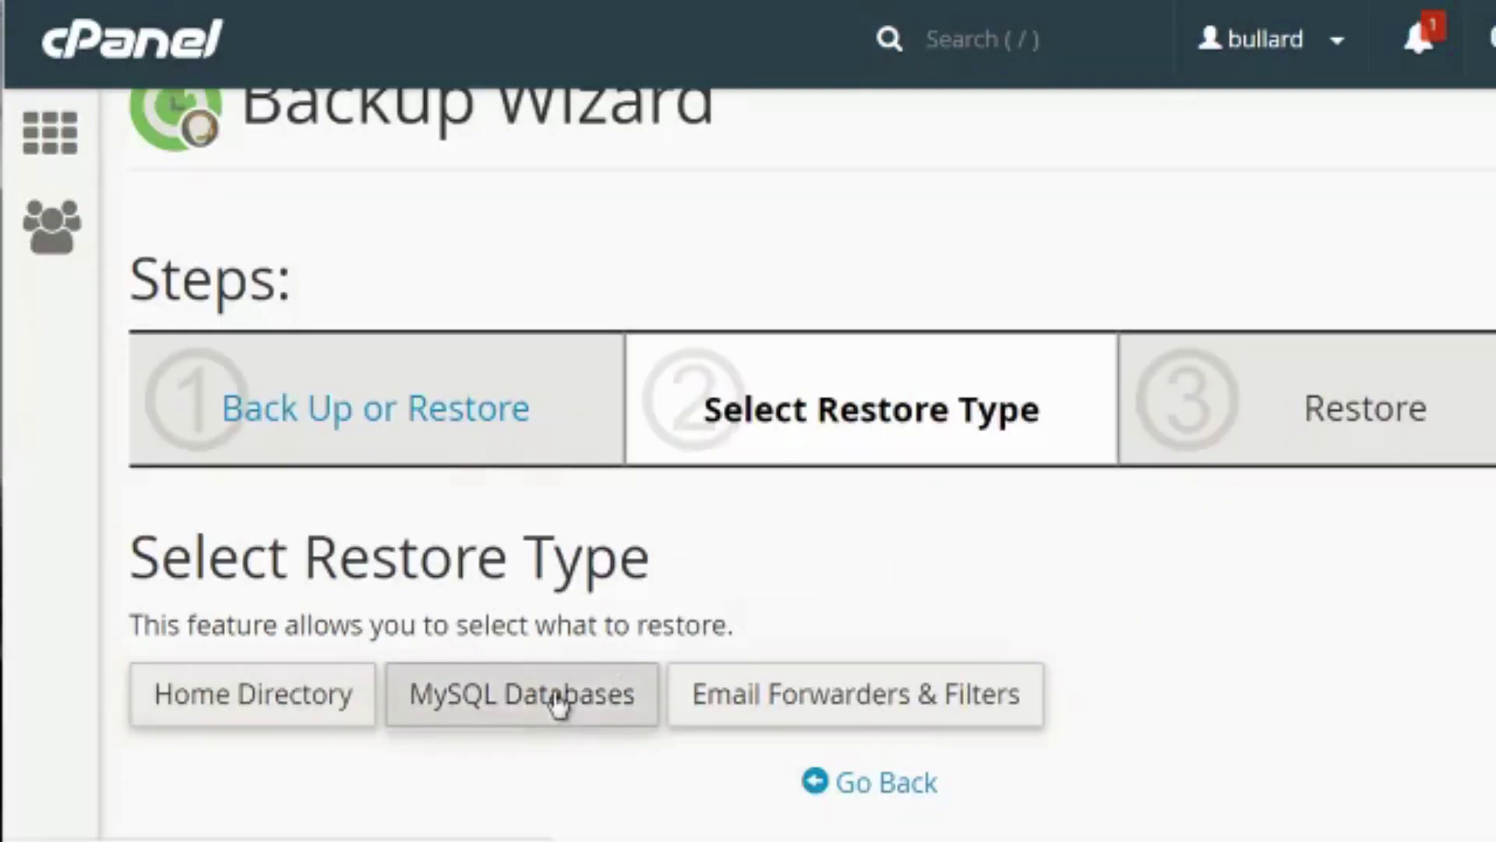
{"action": "left_click", "coordinate": [303, 720]}
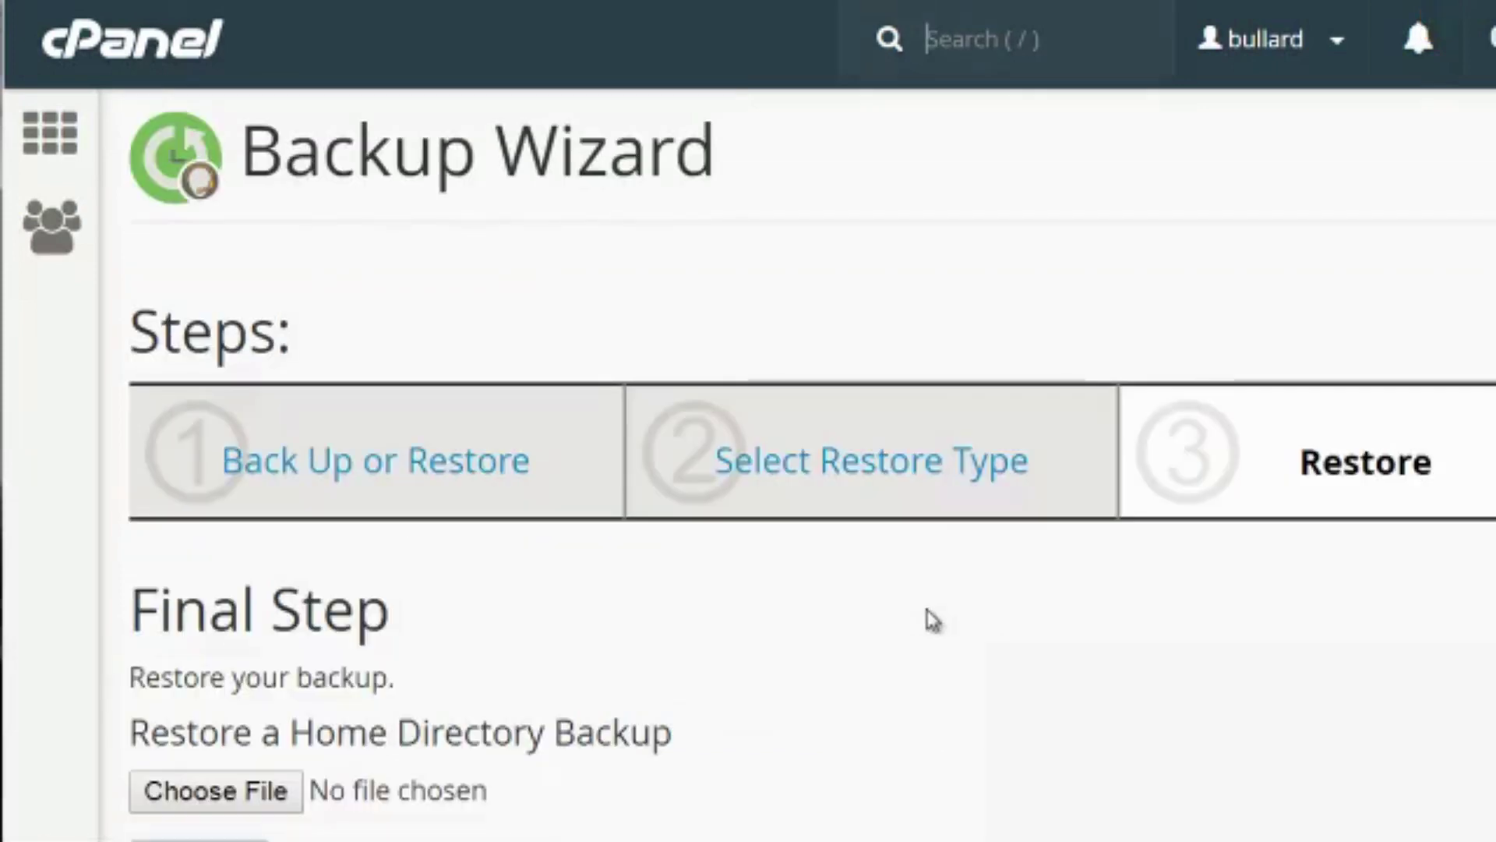
{"action": "scroll", "coordinate": [733, 519], "scroll_direction": "down", "scroll_amount": 1}
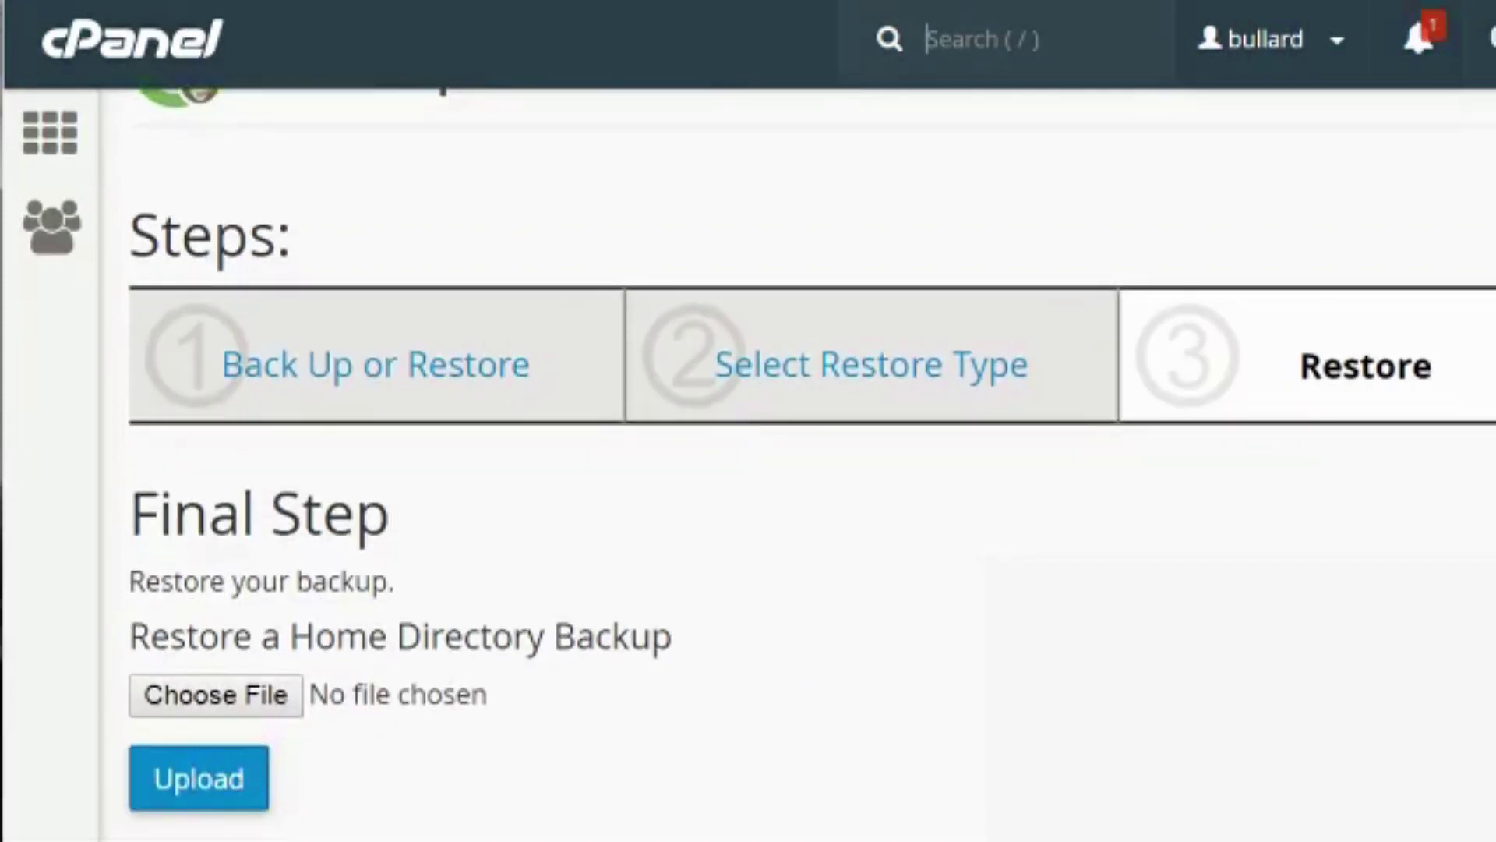